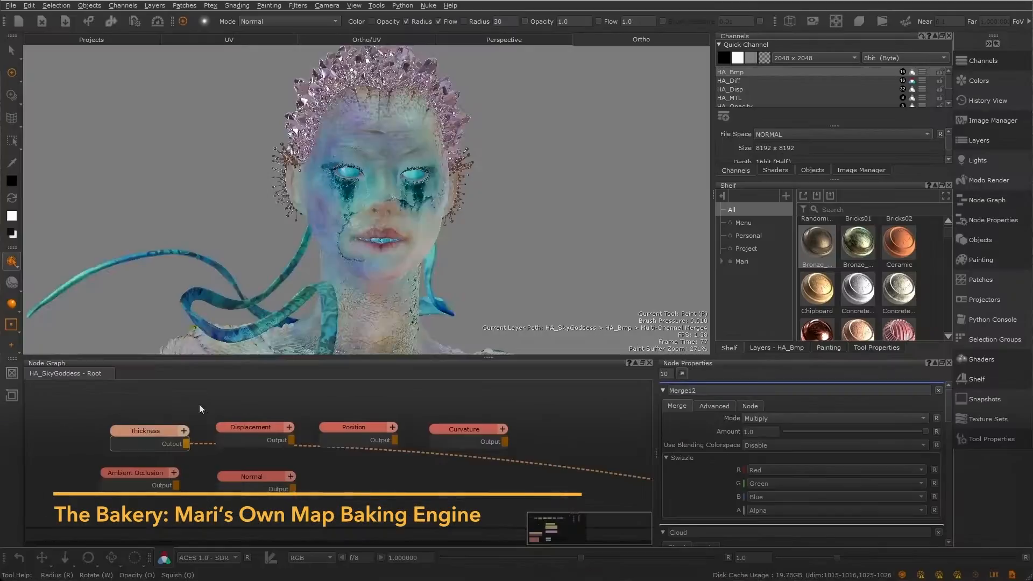
pyautogui.click(248, 428)
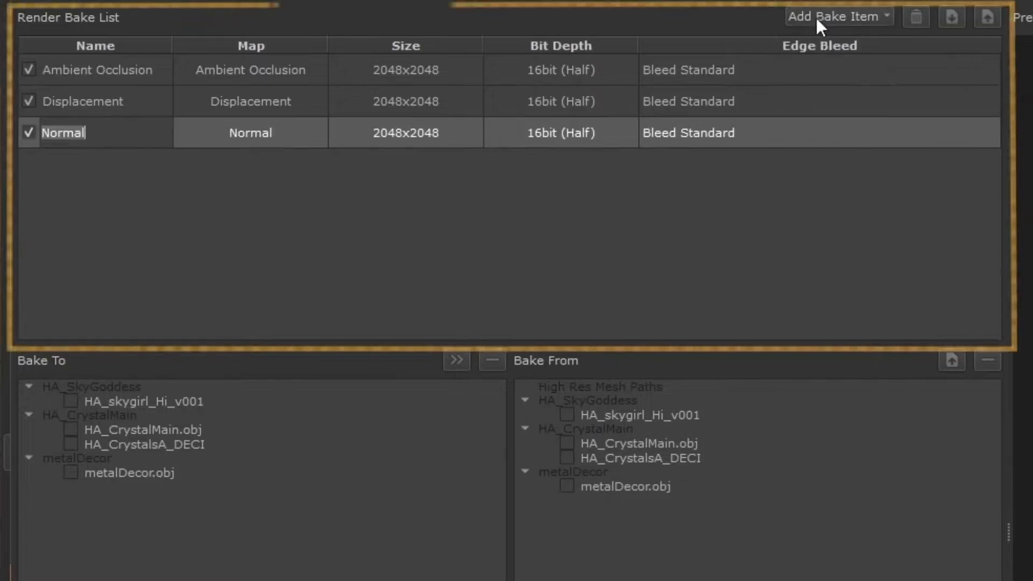
pyautogui.click(815, 20)
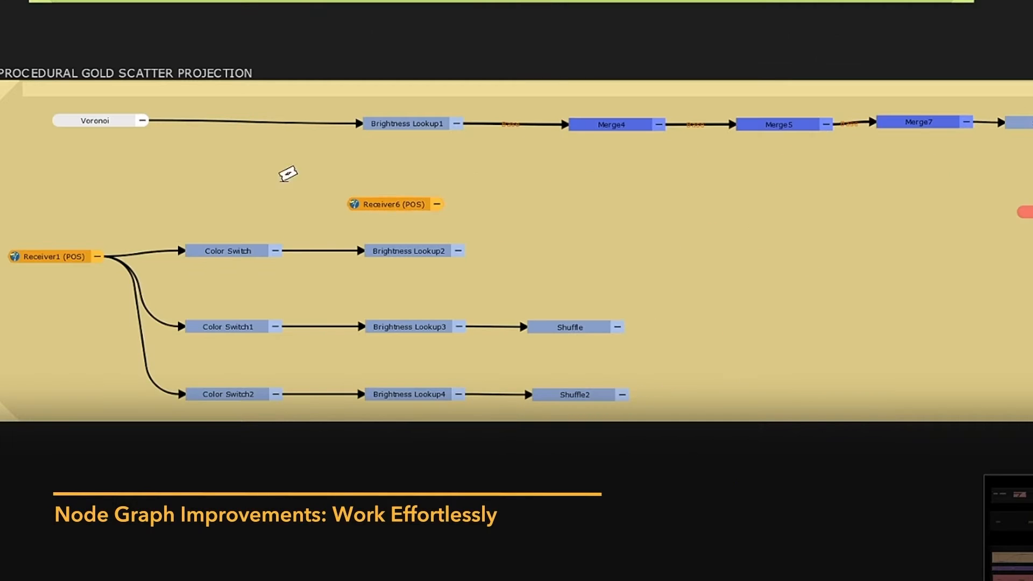
pyautogui.moveTo(440, 220); pyautogui.dragTo(752, 155)
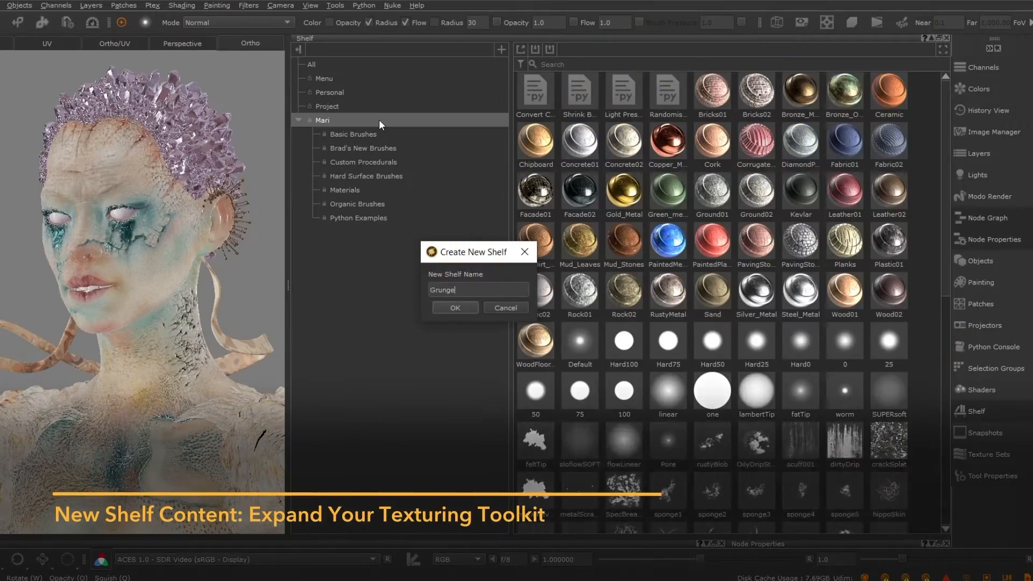
pyautogui.press('Return')
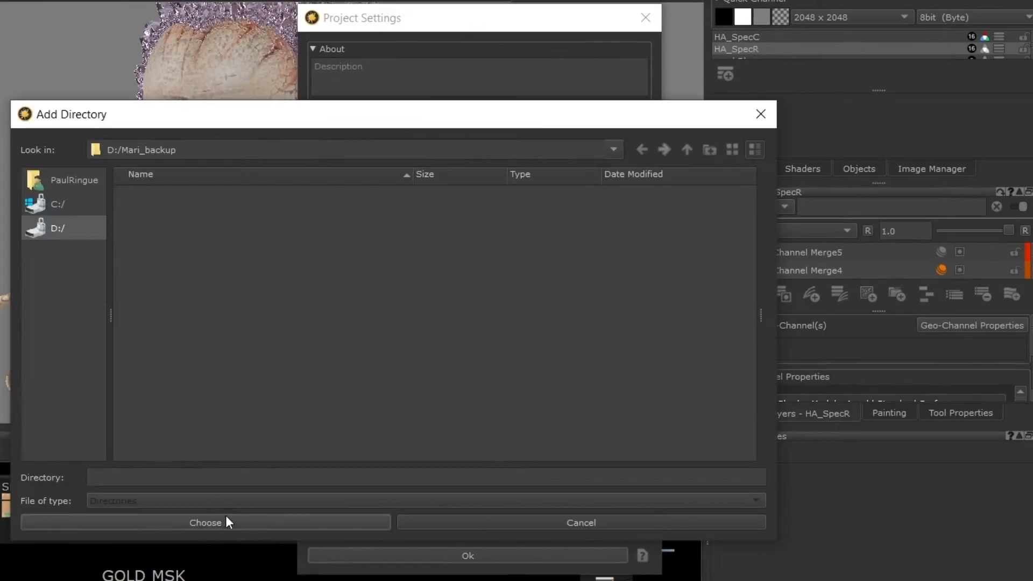
pyautogui.click(224, 521)
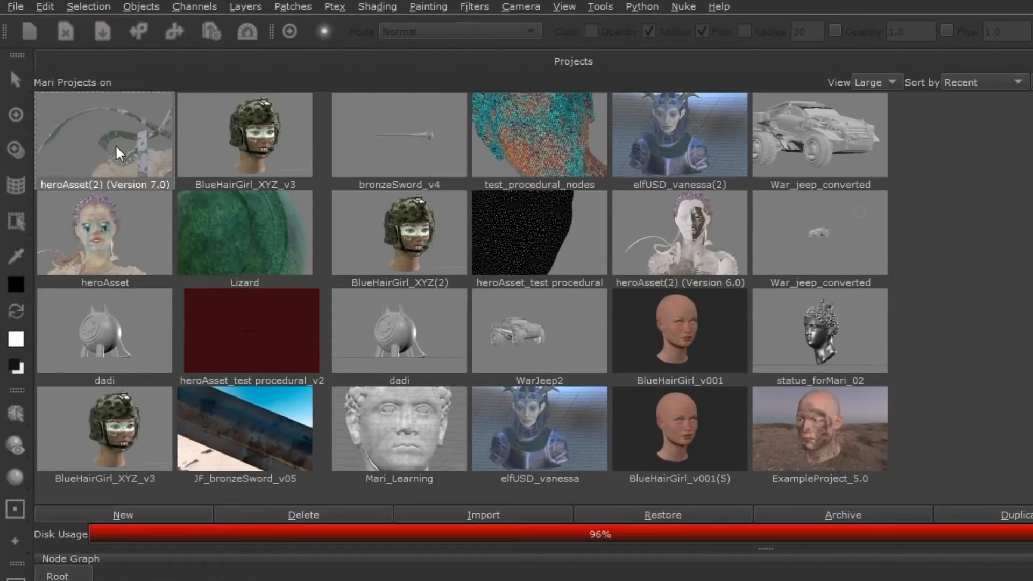
pyautogui.rightClick(116, 147)
pyautogui.moveTo(175, 262)
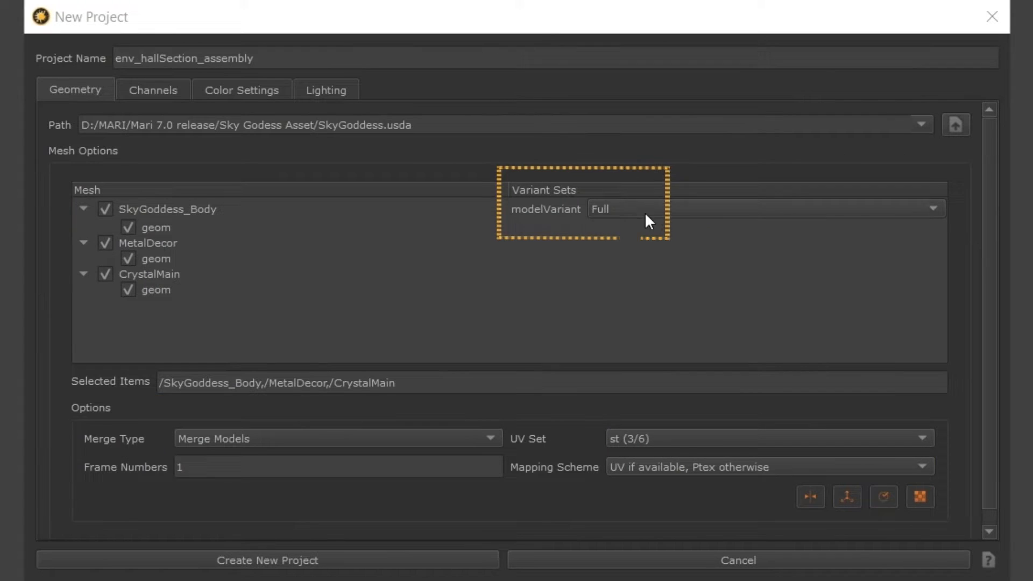
pyautogui.click(645, 212)
pyautogui.click(650, 208)
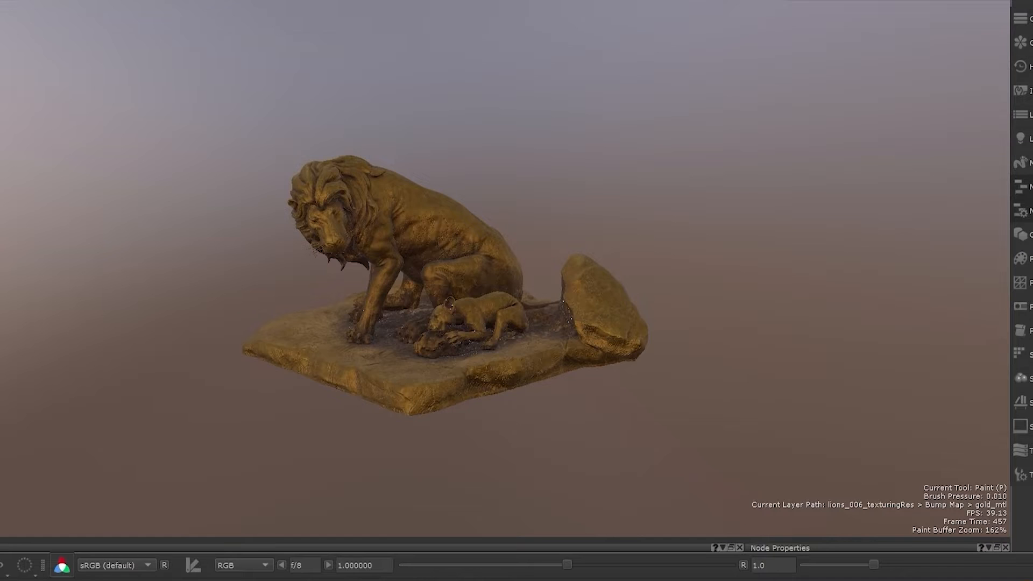
# Step: Open the USD Look Exporter in the Export Manager and add a material named Gold
pyautogui.hotkey('ctrl', 'shift', 'e')
pyautogui.click(282, 78)
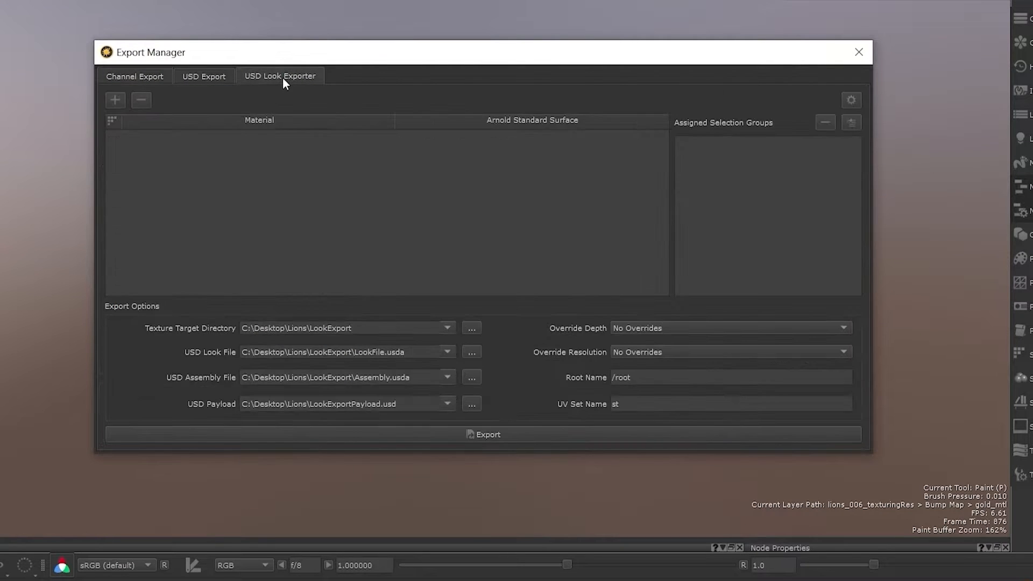
pyautogui.click(115, 100)
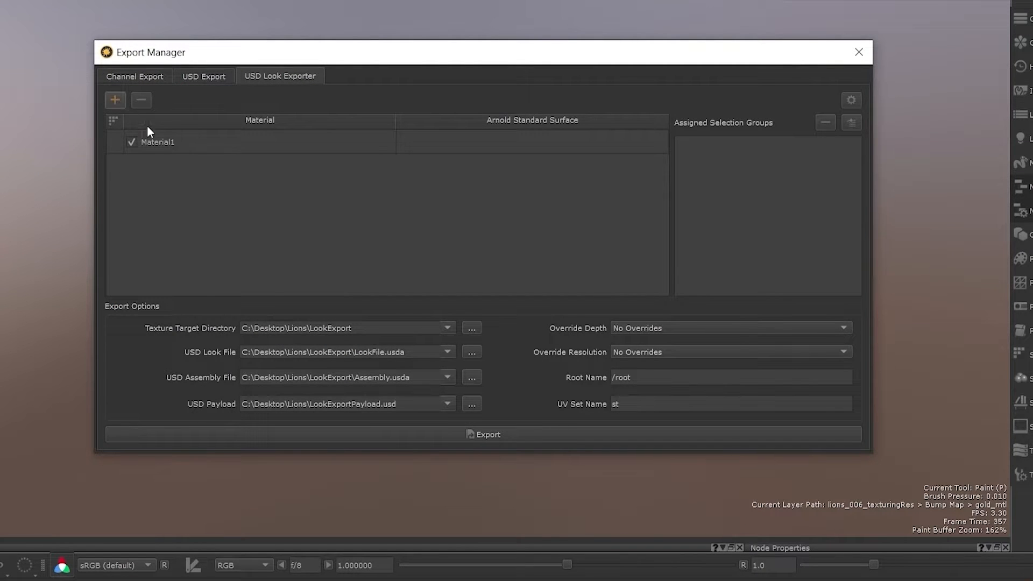
pyautogui.doubleClick(163, 141)
pyautogui.write('Gold')
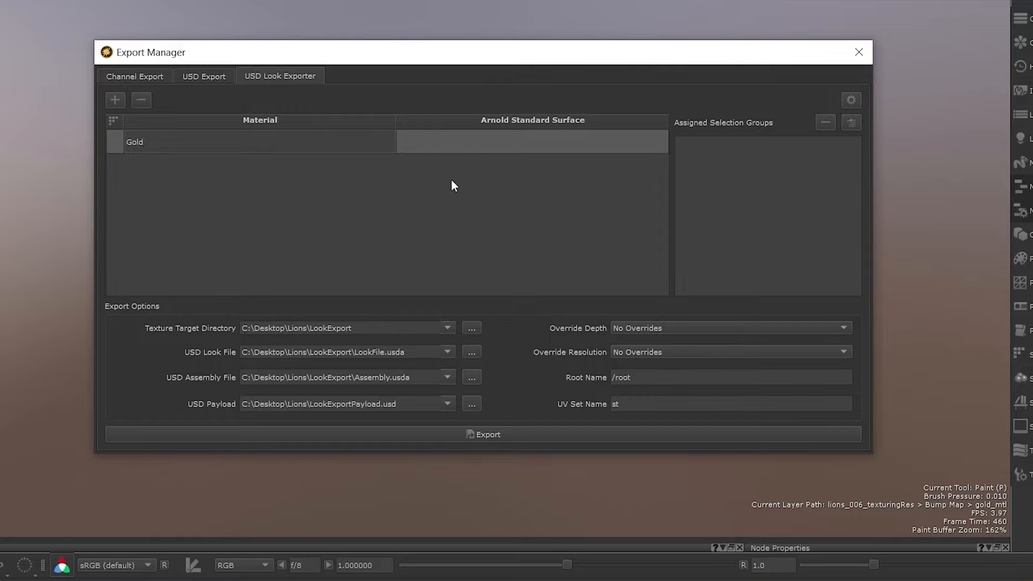
# Step: Assign Gold_MTL as the Gold material's Arnold Standard Surface shader
pyautogui.click(513, 143)
pyautogui.click(513, 143)
pyautogui.click(514, 161)
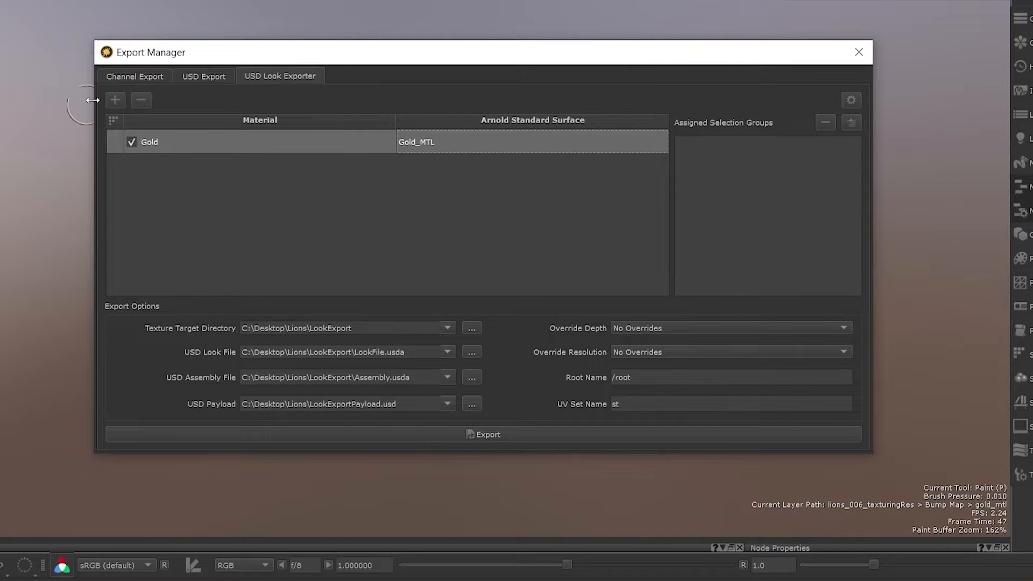
# Step: Add a second material named Rust and assign it the Rust_MTL shader
pyautogui.click(115, 100)
pyautogui.doubleClick(176, 167)
pyautogui.write('Rust')
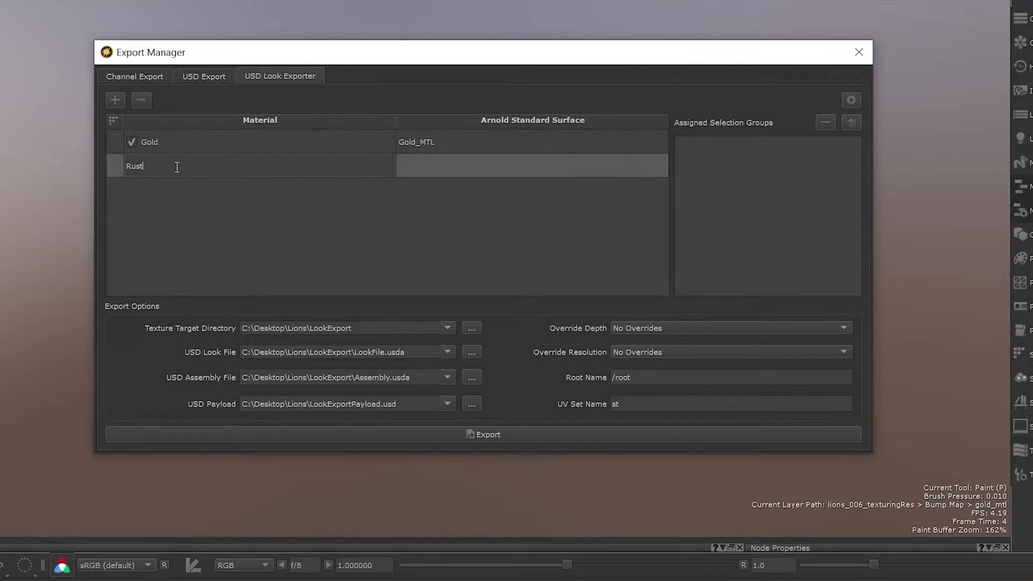
pyautogui.click(592, 167)
pyautogui.click(593, 167)
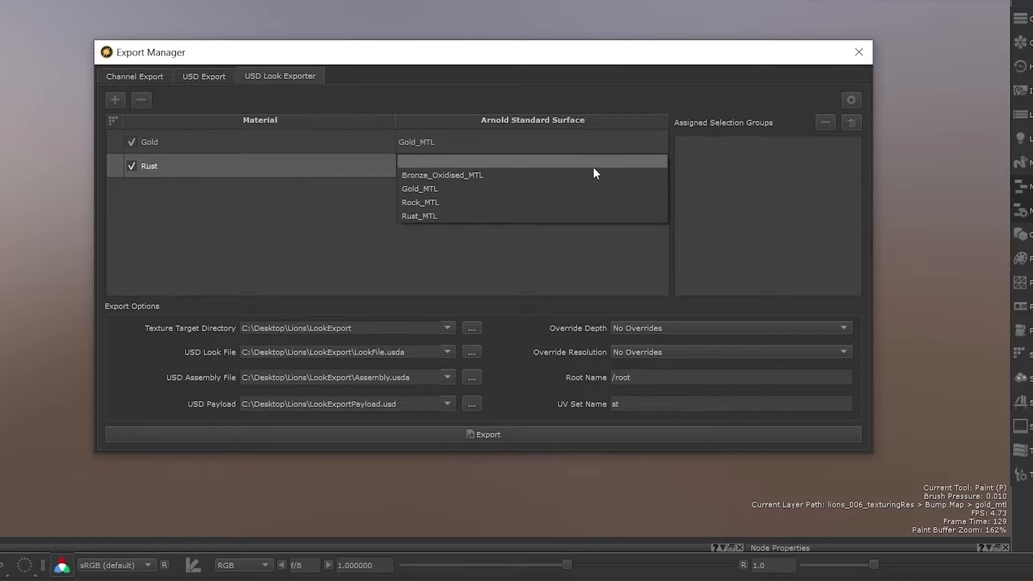
pyautogui.click(588, 215)
# Step: Add a third material named Rock and assign it the Rock_MTL shader
pyautogui.click(115, 100)
pyautogui.doubleClick(173, 189)
pyautogui.write('Rock')
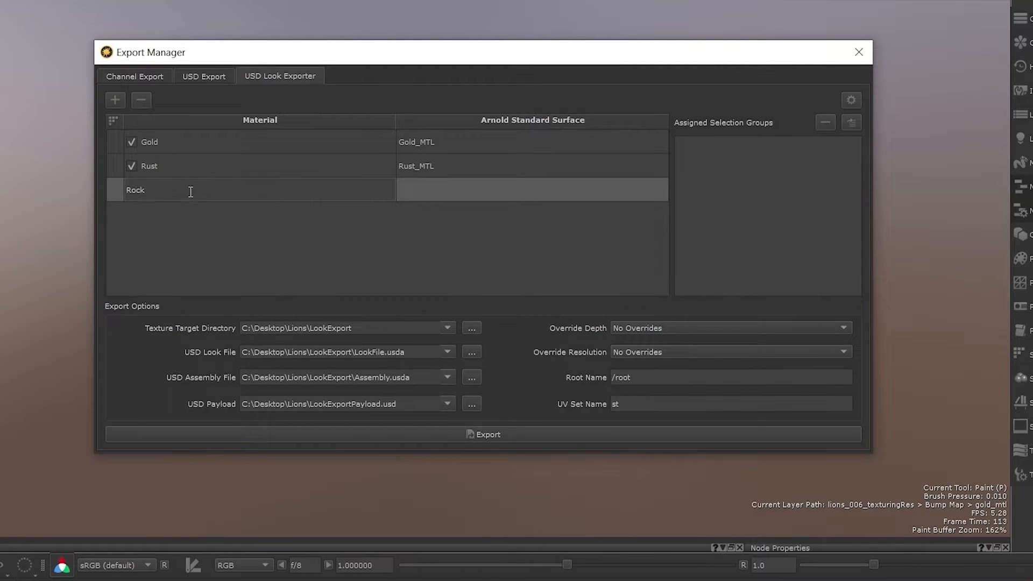
pyautogui.click(487, 184)
pyautogui.click(492, 187)
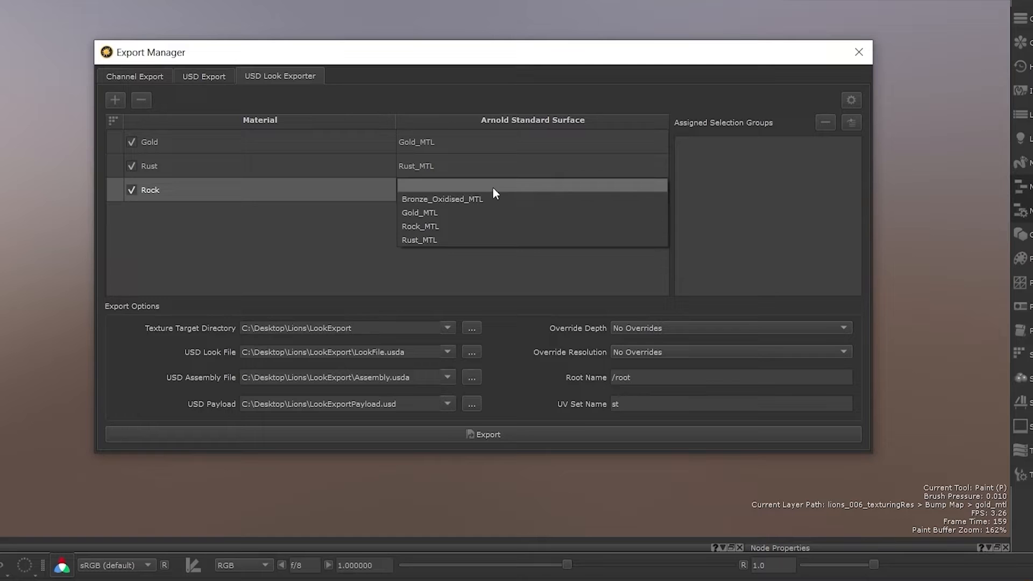
pyautogui.click(494, 226)
# Step: Open the Gold material's texture export settings and examine the size options
pyautogui.rightClick(303, 140)
pyautogui.click(335, 131)
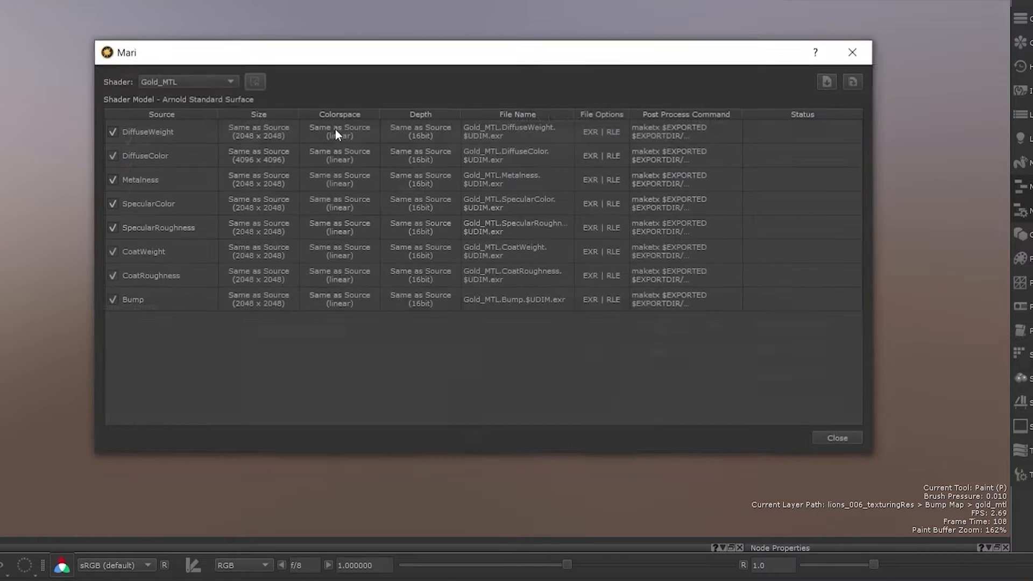
pyautogui.click(275, 132)
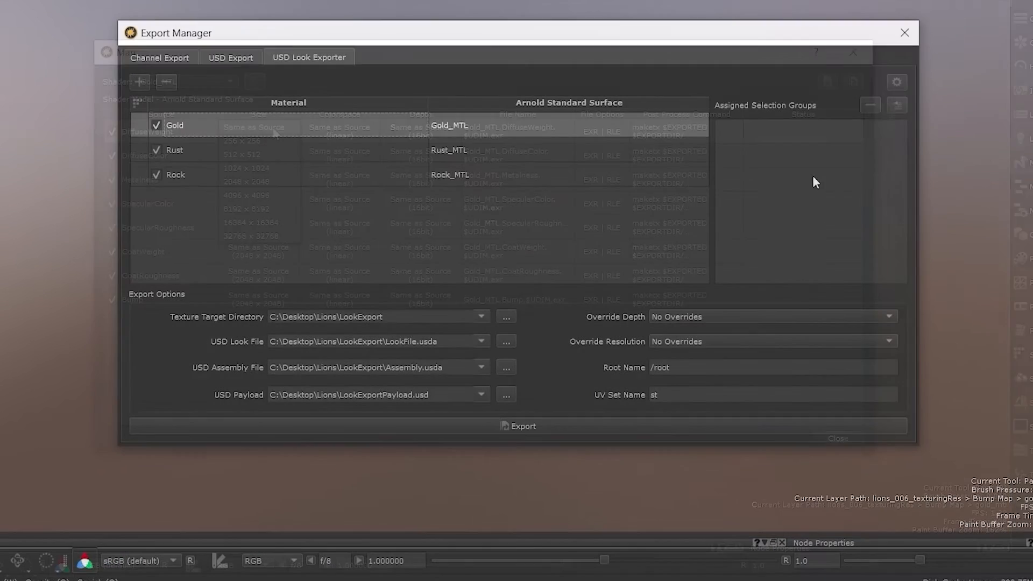
# Step: Assign the mySon_GRP simba_GEO selection group to the Gold material
pyautogui.rightClick(854, 134)
pyautogui.click(862, 153)
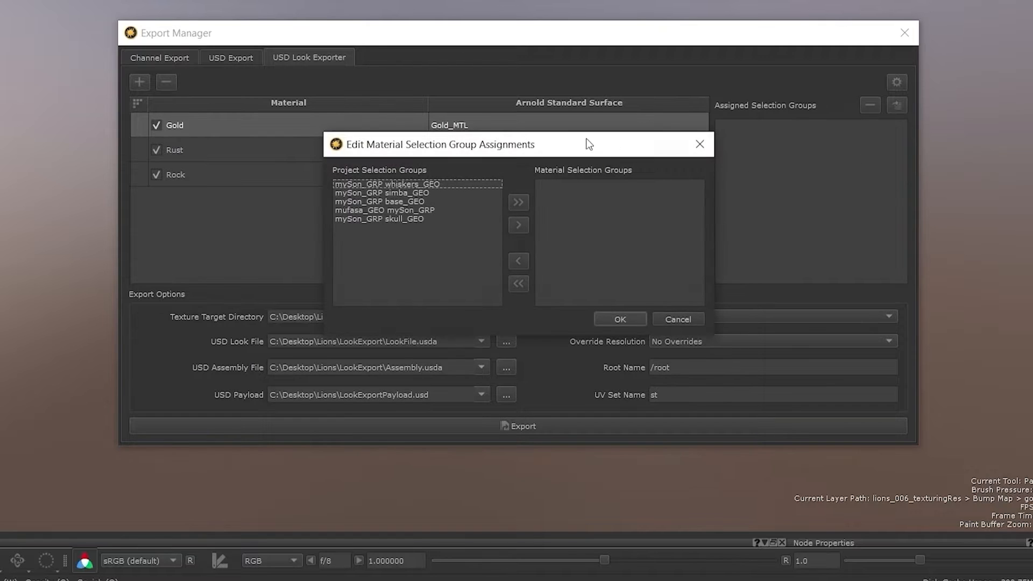
pyautogui.click(534, 216)
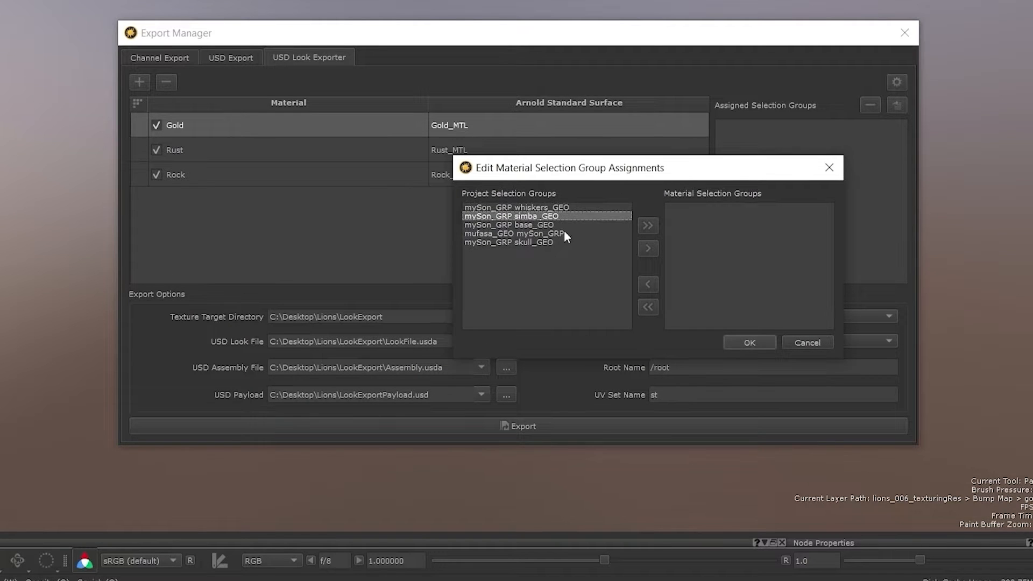
pyautogui.click(648, 248)
pyautogui.click(749, 343)
# Step: Assign the mySon_GRP simba_GEO selection group to the Rust material
pyautogui.click(533, 156)
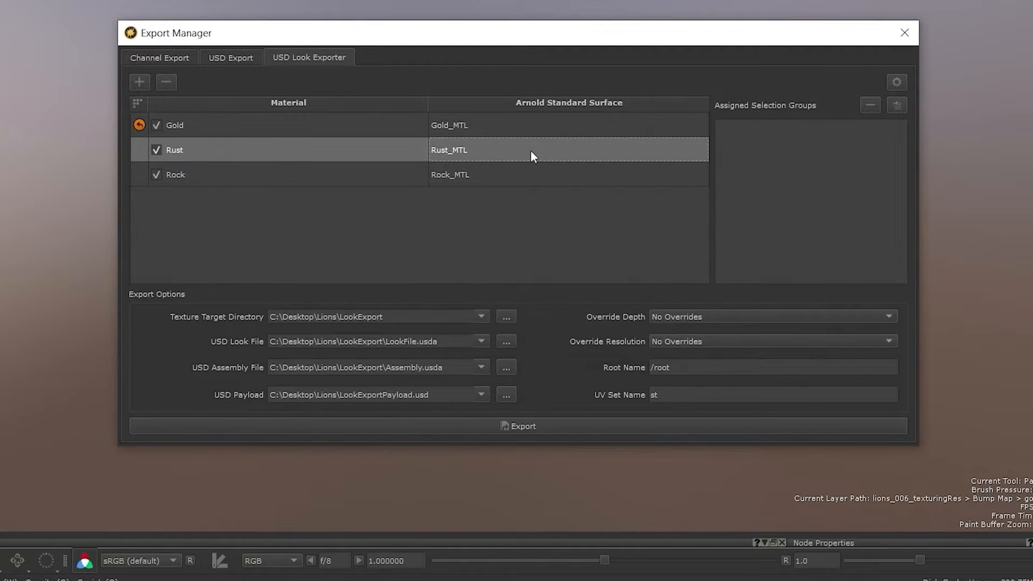
pyautogui.click(896, 106)
pyautogui.click(963, 152)
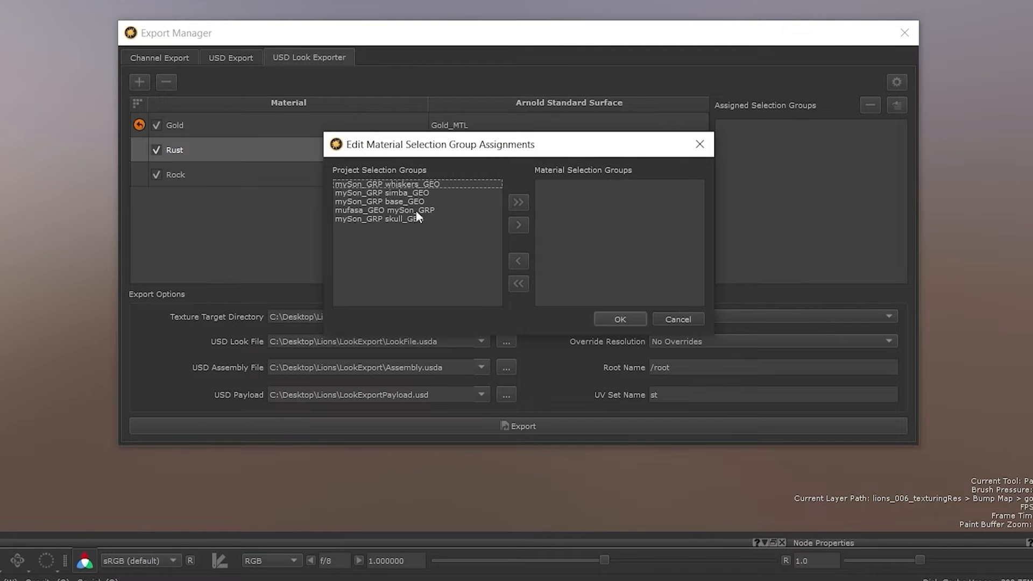
pyautogui.click(409, 195)
pyautogui.click(517, 224)
pyautogui.click(619, 319)
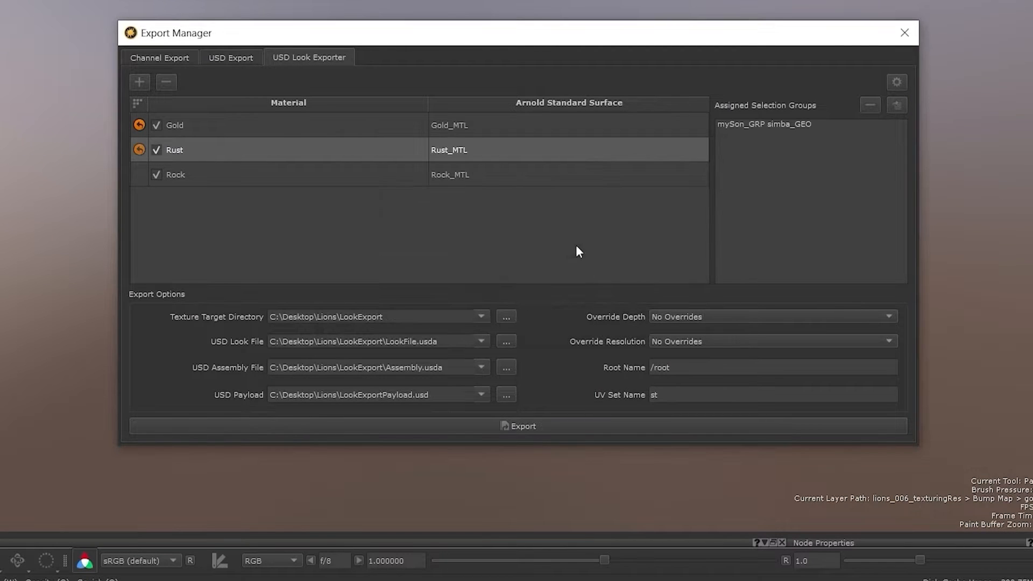
# Step: Assign all selection groups except simba_GEO and base_GEO to the Rock material
pyautogui.click(517, 174)
pyautogui.rightClick(755, 165)
pyautogui.click(779, 186)
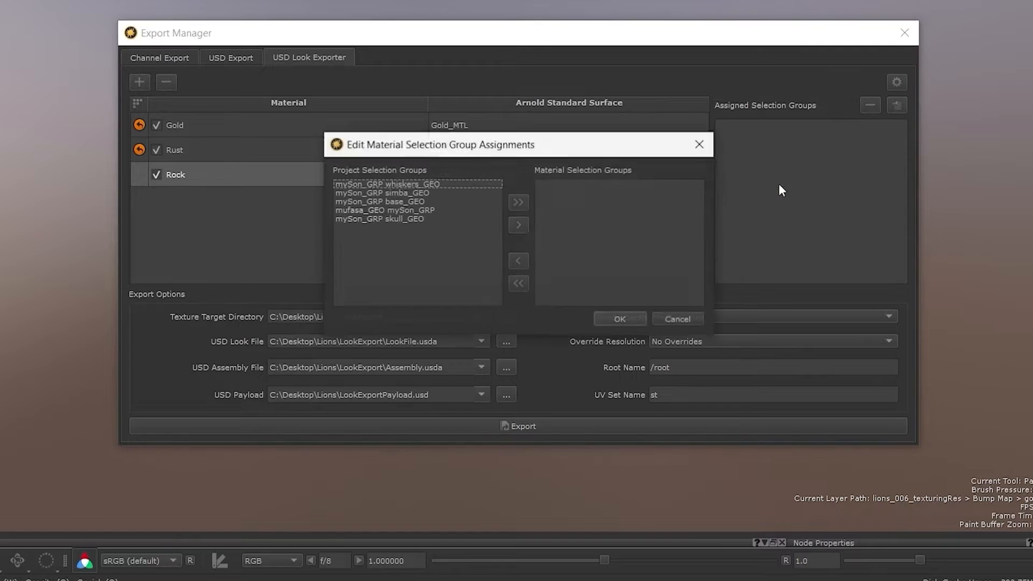
pyautogui.click(517, 201)
pyautogui.click(598, 192)
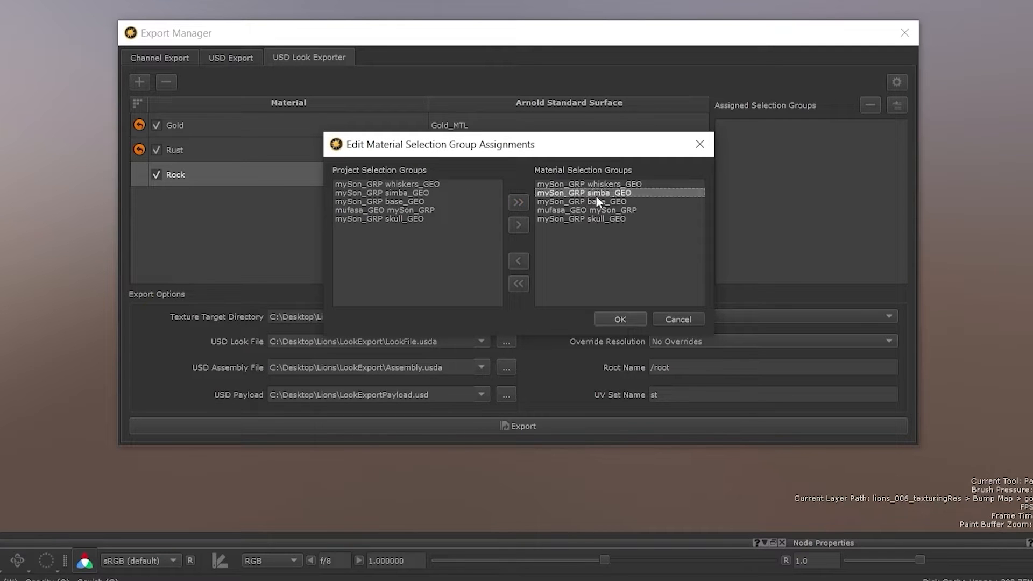
pyautogui.click(520, 260)
pyautogui.click(579, 200)
pyautogui.click(522, 260)
pyautogui.click(608, 319)
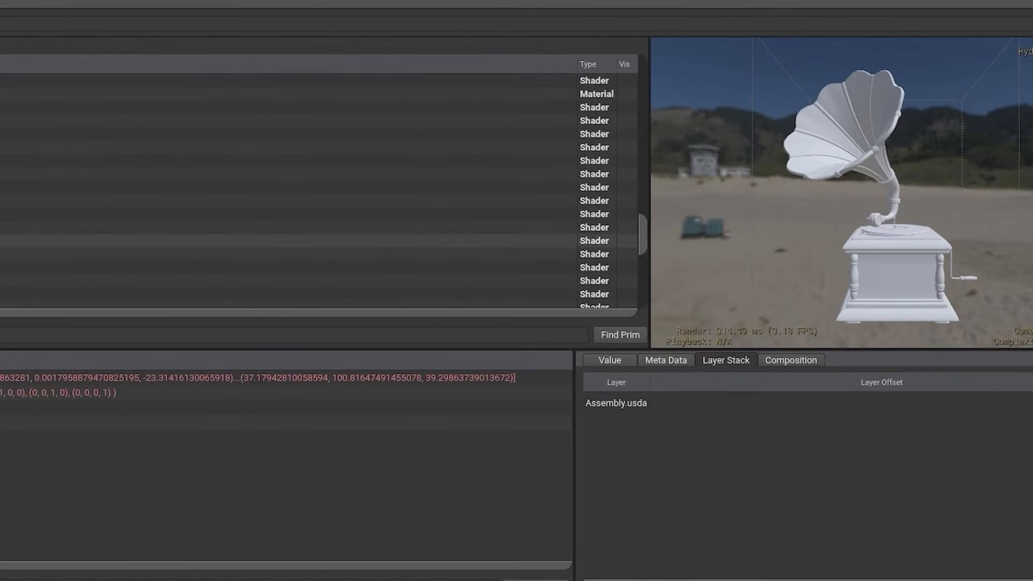
# Step: Examine the exported look assembly on the gramophone in the USD viewer
pyautogui.scroll(3, 319, 214)
pyautogui.scroll(7, 319, 214)
pyautogui.scroll(3, 318, 281)
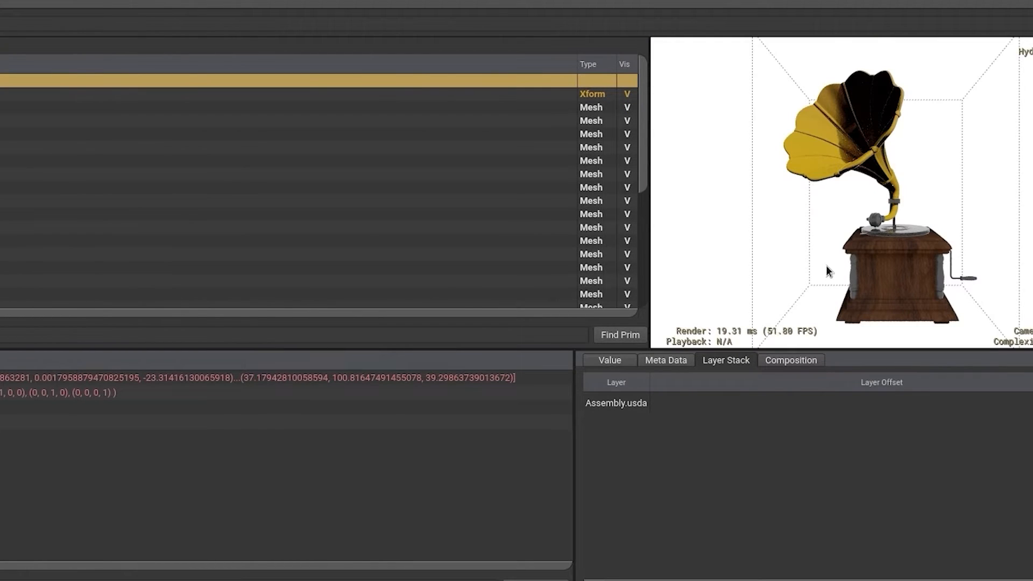
pyautogui.keyDown('alt'); pyautogui.moveTo(825, 266); pyautogui.dragTo(645, 238); pyautogui.keyUp('alt')
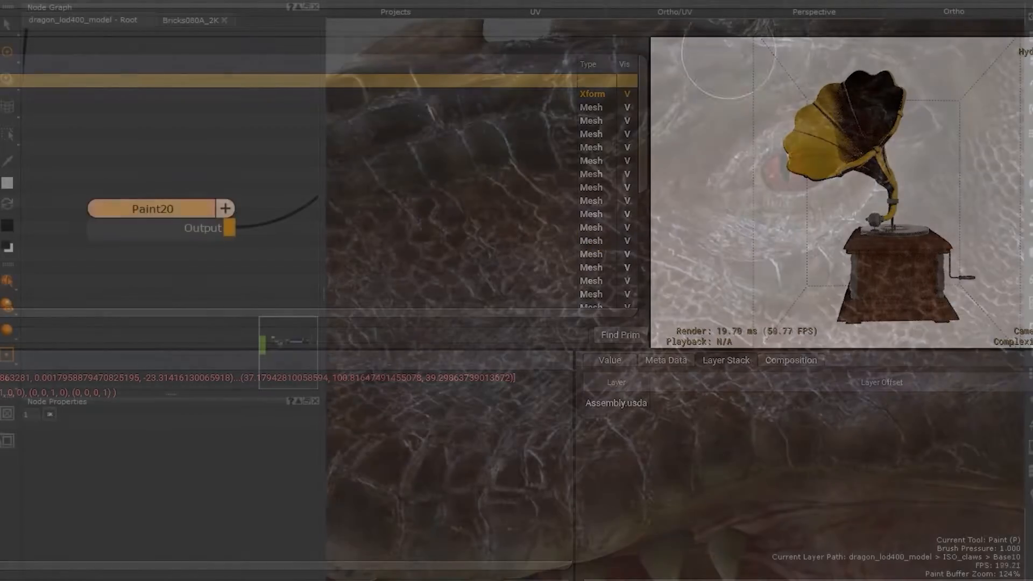
# Step: Orbit around the painted dragon and the stitched ball to inspect their surfaces
pyautogui.moveTo(741, 24)
pyautogui.mouseDown()
pyautogui.moveTo(720, 37)
pyautogui.moveTo(635, 178)
pyautogui.moveTo(638, 276)
pyautogui.moveTo(740, 337)
pyautogui.moveTo(1010, 291)
pyautogui.mouseUp()
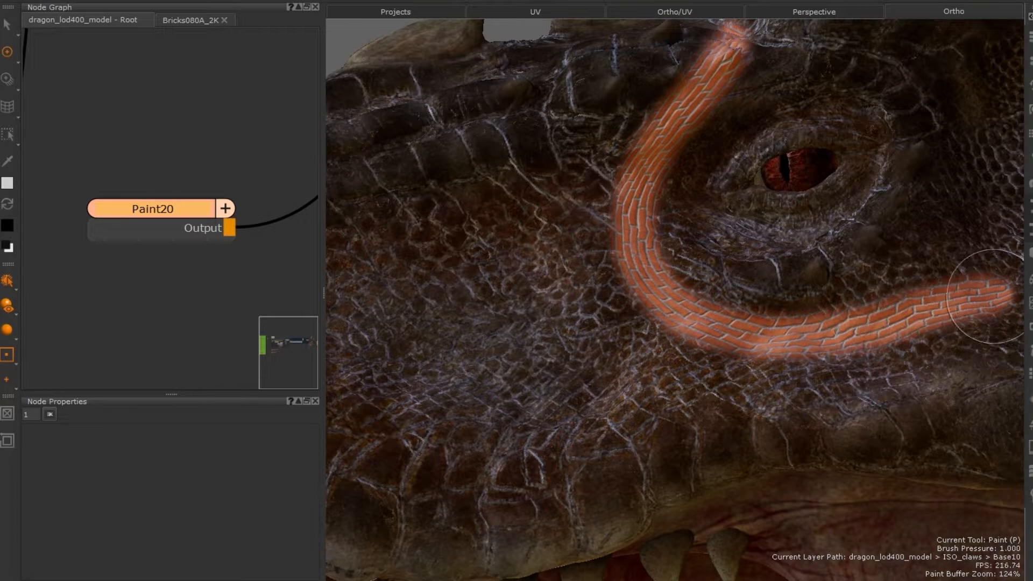
pyautogui.moveTo(737, 373)
pyautogui.keyDown('alt'); pyautogui.mouseDown()
pyautogui.moveTo(811, 369)
pyautogui.moveTo(712, 371)
pyautogui.moveTo(753, 371)
pyautogui.mouseUp(); pyautogui.keyUp('alt')
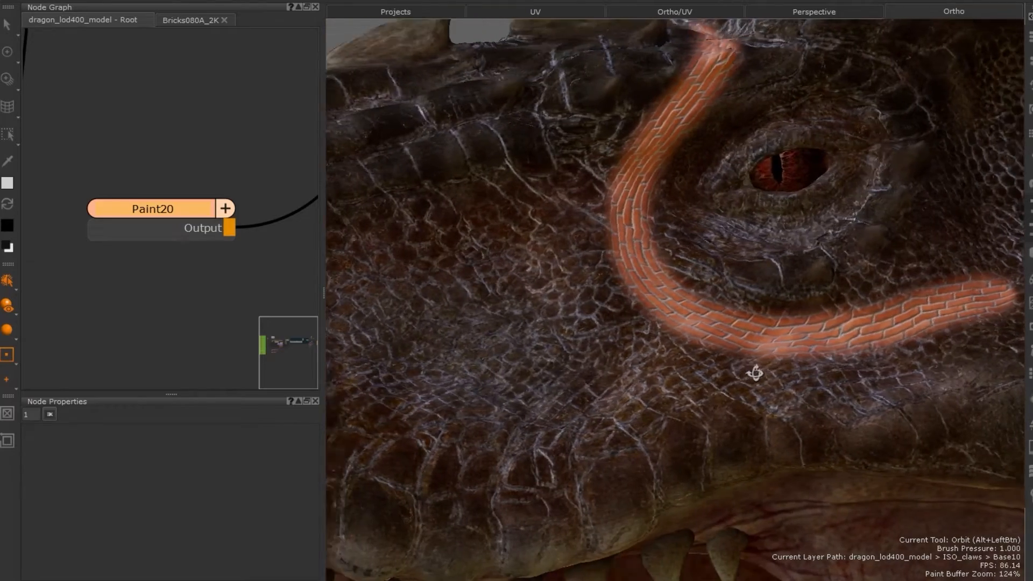
pyautogui.moveTo(445, 180)
pyautogui.mouseDown()
pyautogui.moveTo(445, 311)
pyautogui.moveTo(501, 522)
pyautogui.mouseUp()
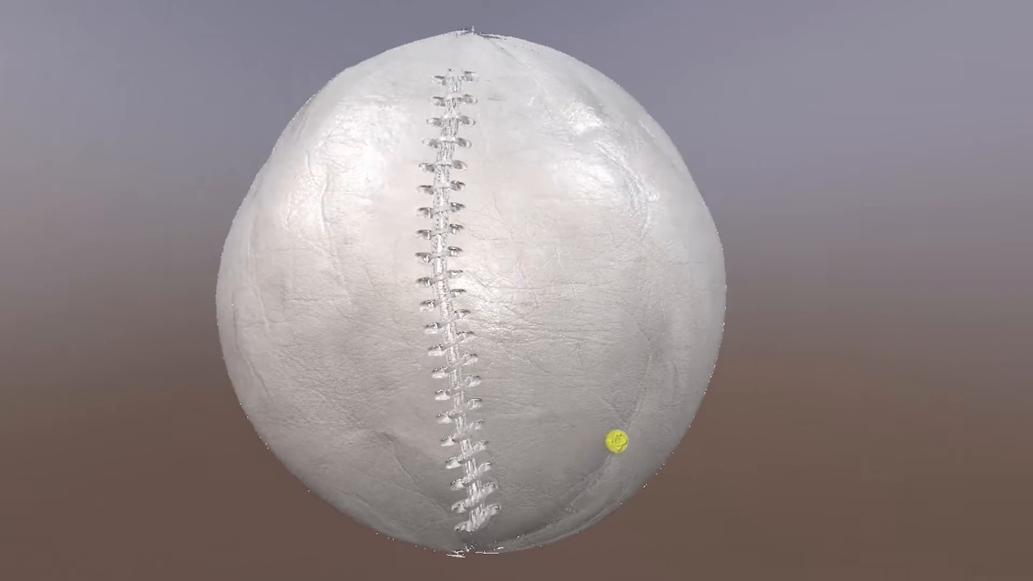
pyautogui.keyDown('alt'); pyautogui.moveTo(617, 441); pyautogui.dragTo(543, 438); pyautogui.keyUp('alt')
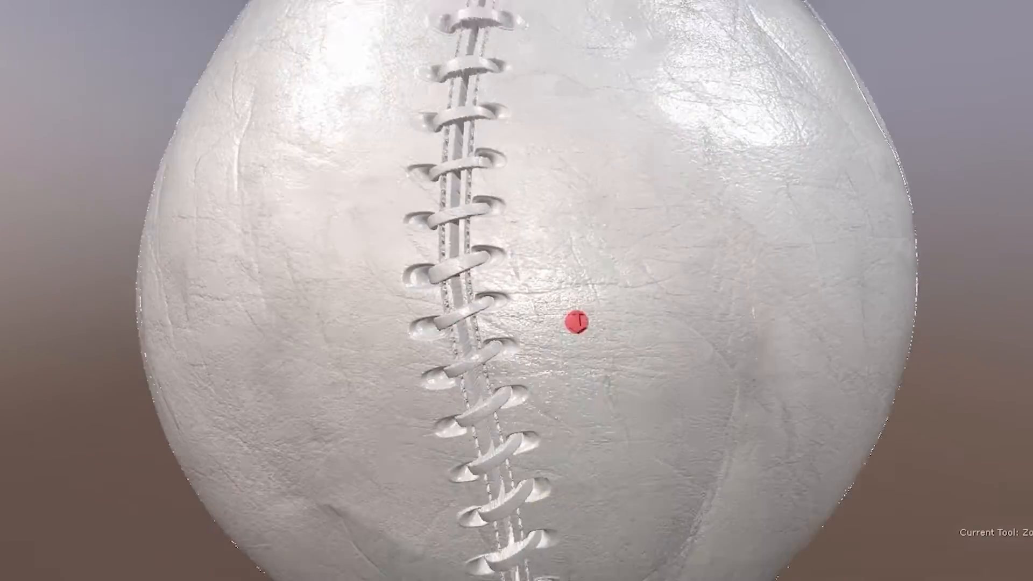
pyautogui.keyDown('alt'); pyautogui.moveTo(576, 323); pyautogui.dragTo(611, 343, button='right'); pyautogui.keyUp('alt')
pyautogui.keyDown('alt'); pyautogui.moveTo(611, 343); pyautogui.dragTo(732, 334); pyautogui.keyUp('alt')
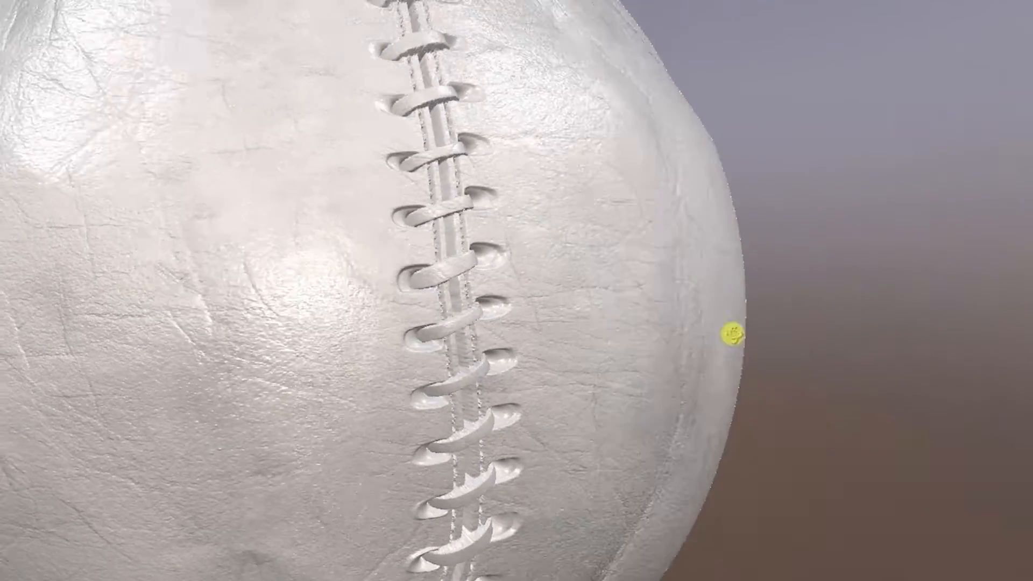
pyautogui.keyDown('alt'); pyautogui.moveTo(732, 334); pyautogui.dragTo(646, 345, button='right'); pyautogui.keyUp('alt')
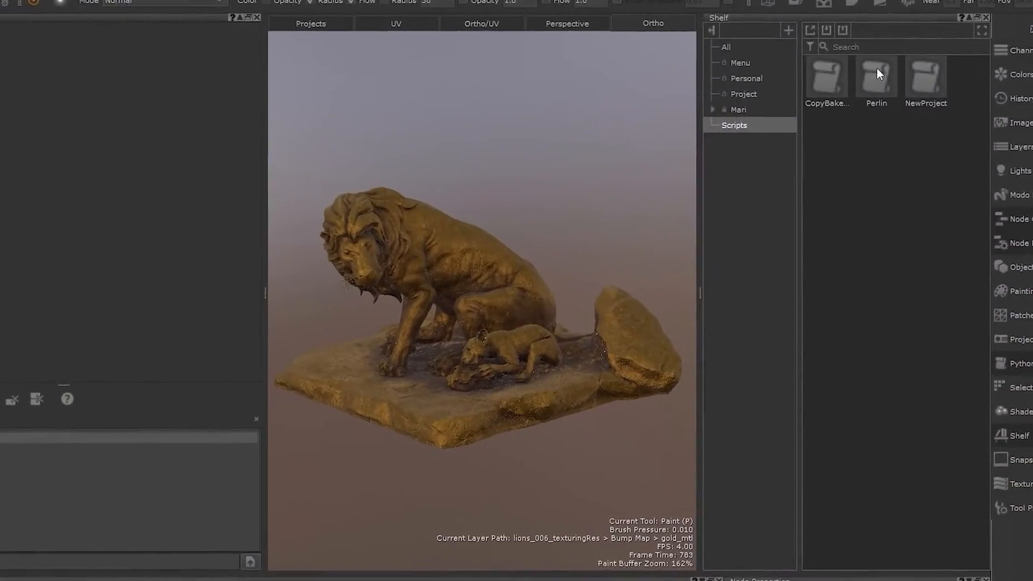
# Step: Load the Perlin script from the shelf into the Python script editor
pyautogui.moveTo(872, 81); pyautogui.dragTo(202, 456)
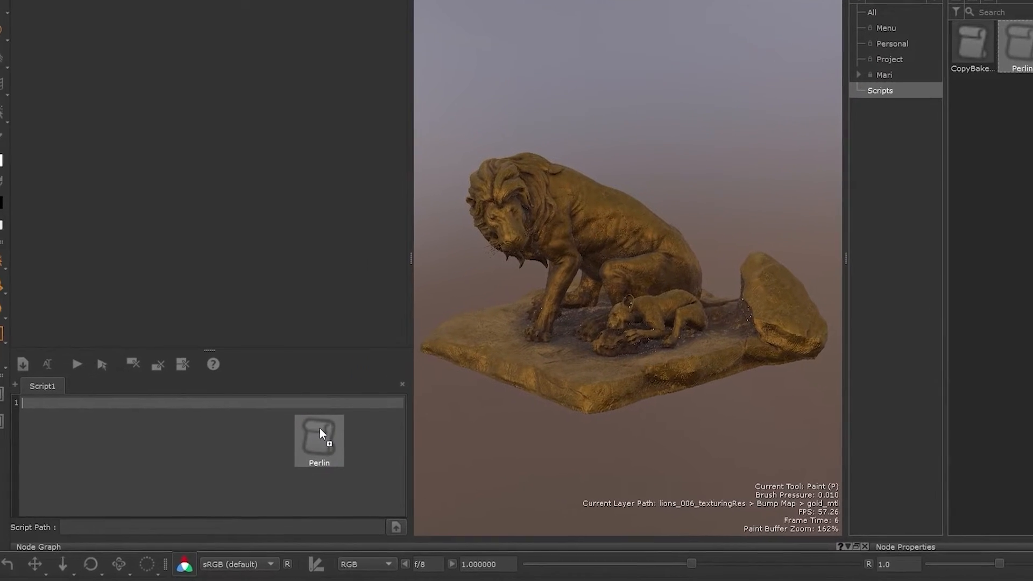
pyautogui.moveTo(319, 434); pyautogui.dragTo(333, 424)
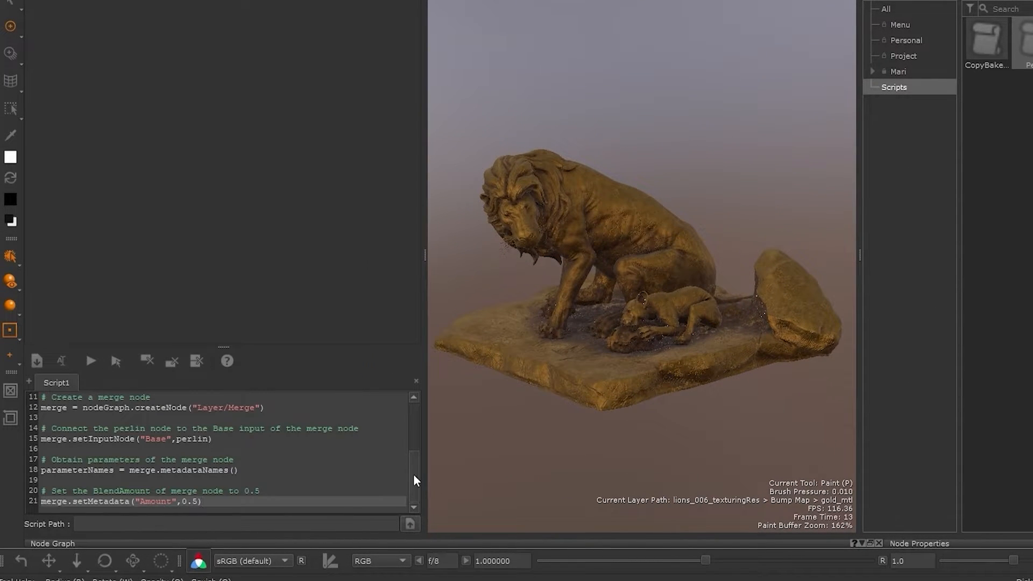
pyautogui.moveTo(413, 475); pyautogui.dragTo(403, 414)
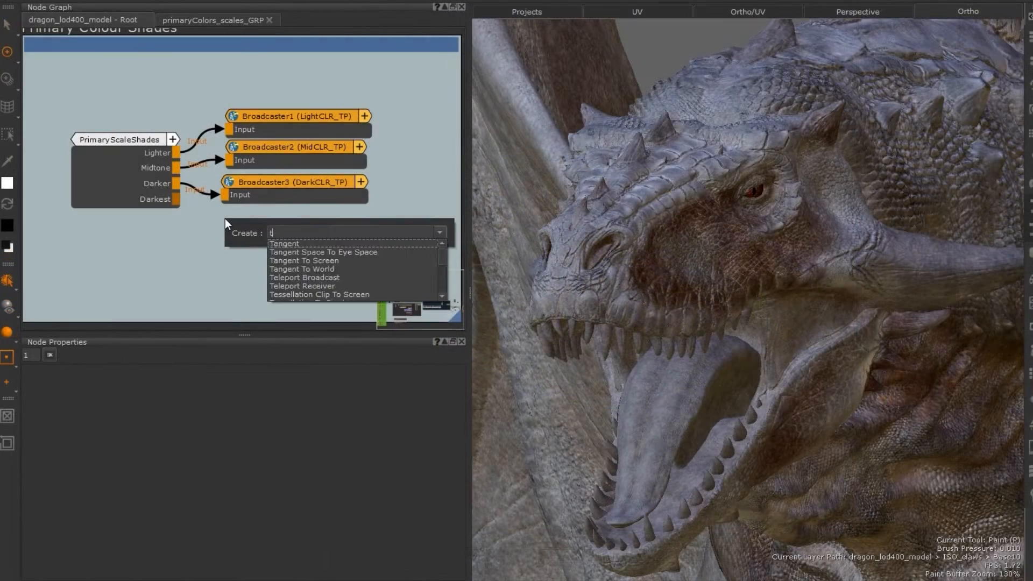
# Step: Create a Teleport Broadcast node with channel DarkestCLR and connect the PrimaryScaleShades Darkest output to it
pyautogui.write('ele')
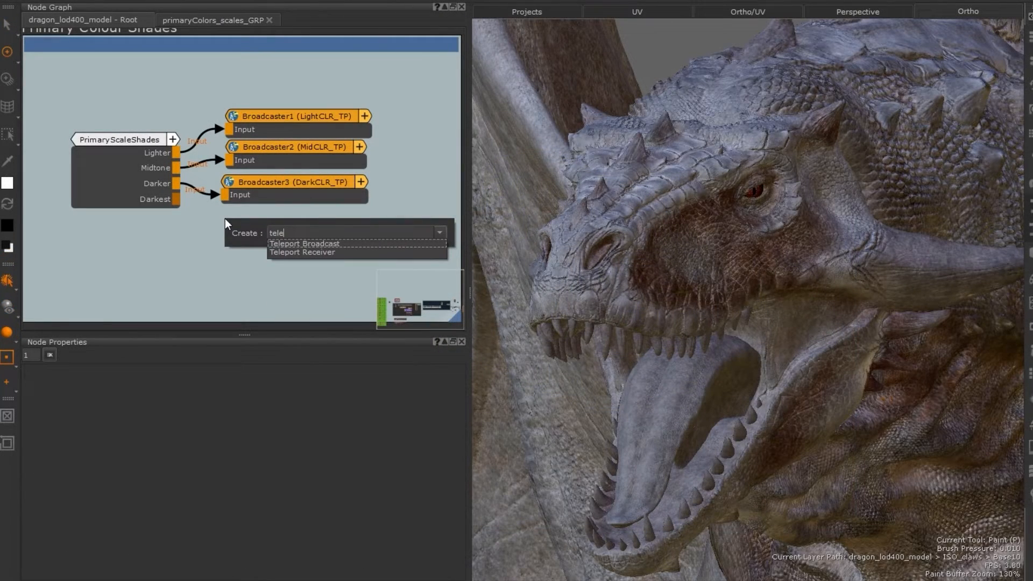
pyautogui.click(282, 243)
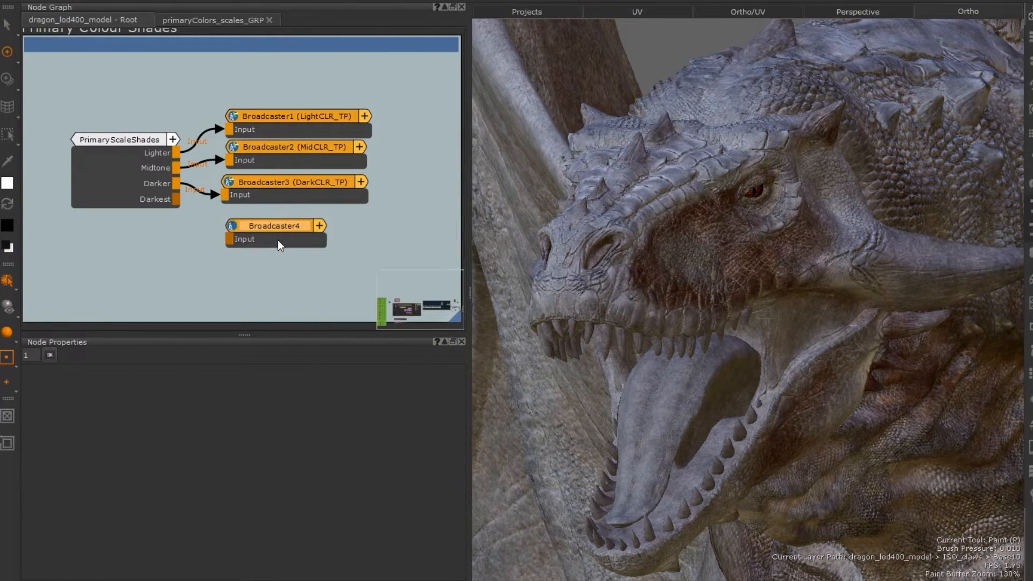
pyautogui.click(277, 240)
pyautogui.click(144, 412)
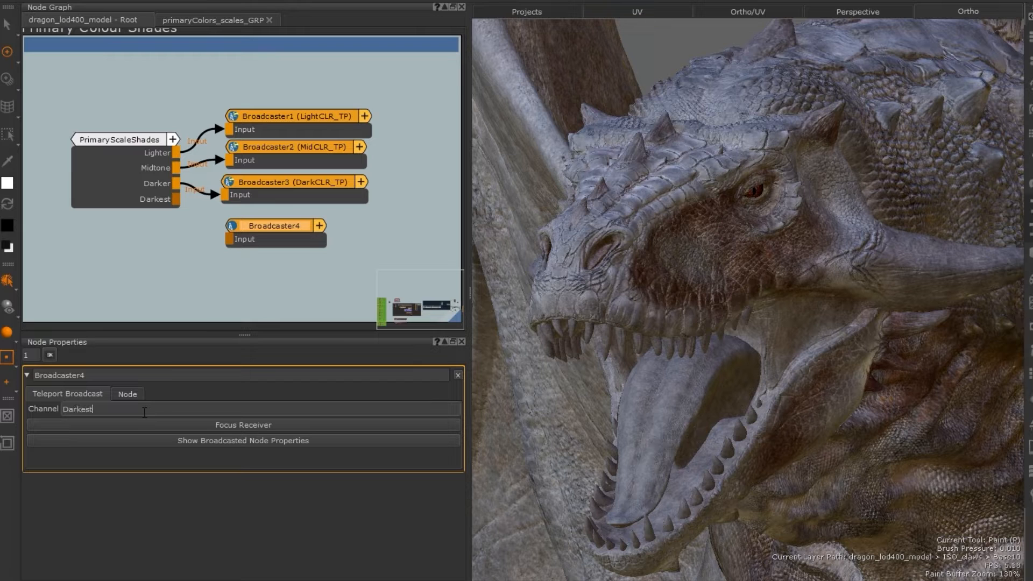
pyautogui.press('Return')
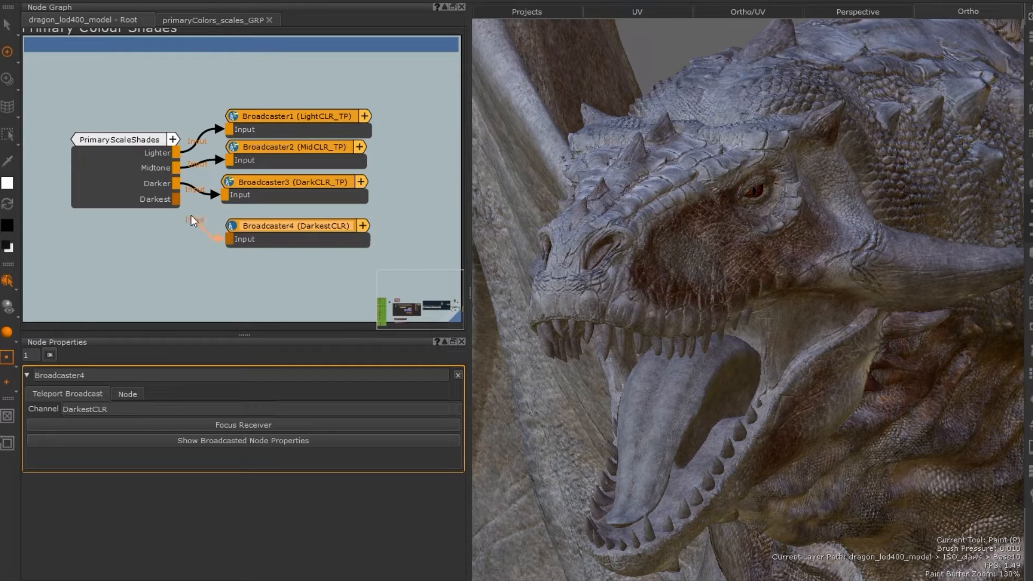
pyautogui.moveTo(175, 199); pyautogui.dragTo(228, 239)
# Step: In primaryColors_scales_GRP, add a Teleport Receiver set to DarkestCLR feeding the darkBrown_MTL B input
pyautogui.click(239, 24)
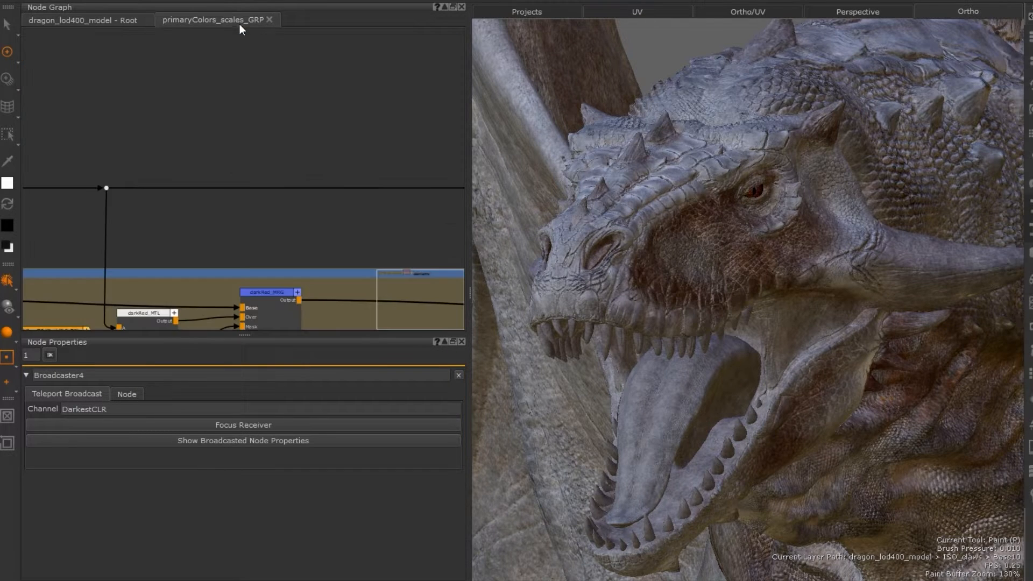
pyautogui.scroll(-4, 274, 206)
pyautogui.moveTo(263, 214); pyautogui.dragTo(237, 110, button='middle')
pyautogui.scroll(5, 340, 150)
pyautogui.scroll(2, 341, 150)
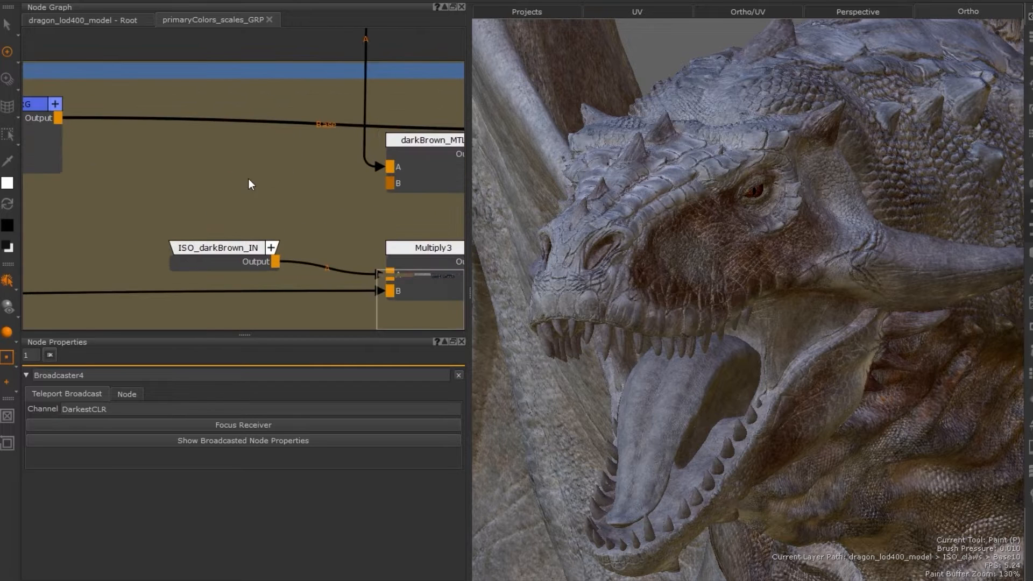
pyautogui.rightClick(248, 178)
pyautogui.click(311, 213)
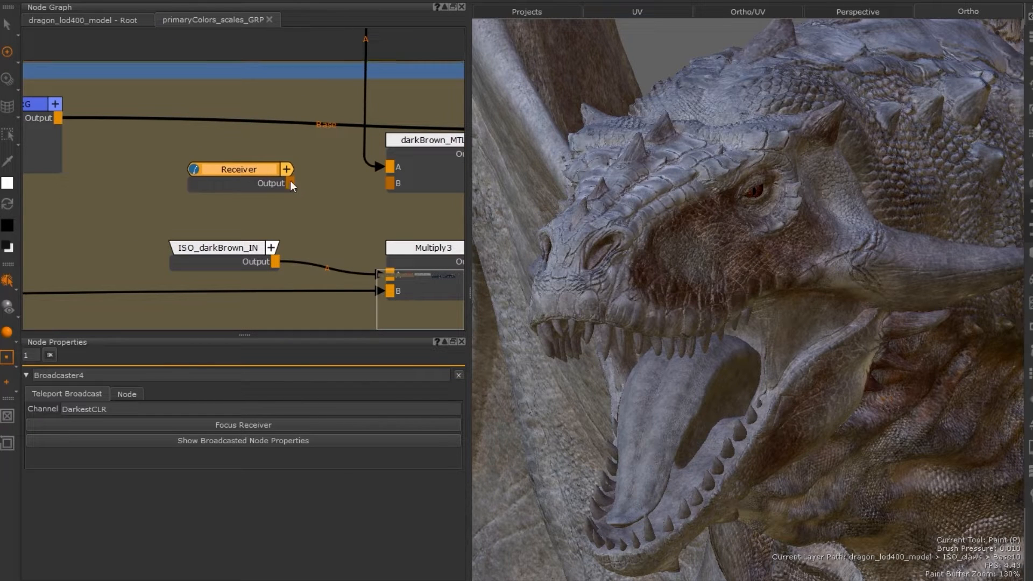
pyautogui.moveTo(291, 182); pyautogui.dragTo(390, 183)
pyautogui.click(248, 177)
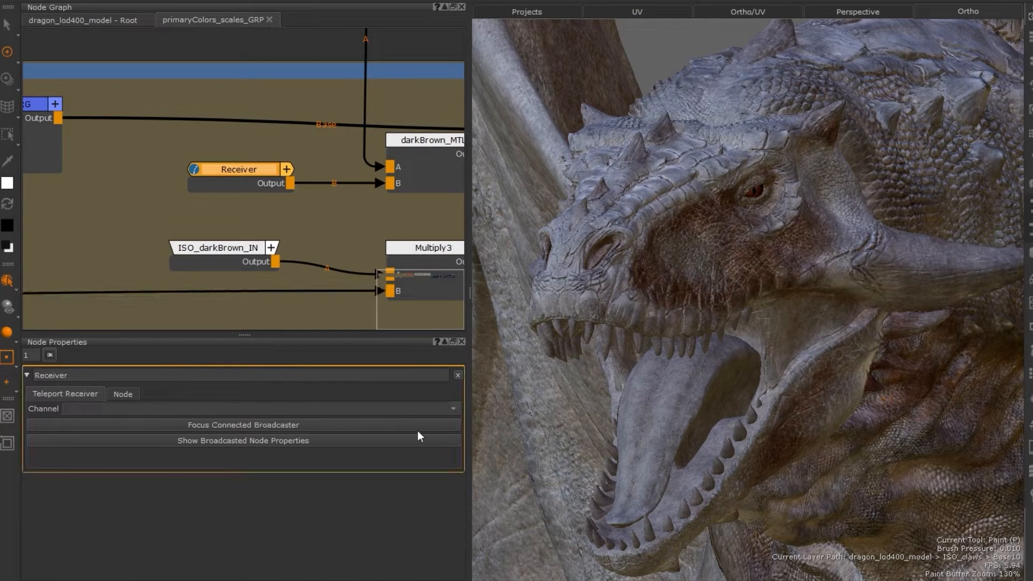
pyautogui.click(450, 409)
pyautogui.click(354, 429)
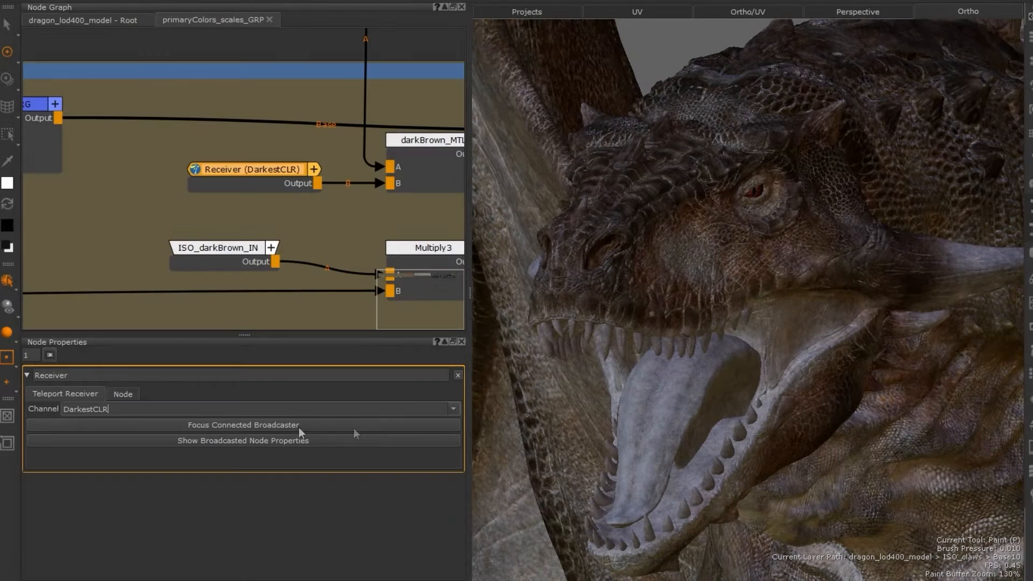
# Step: Jump from the receiver to its connected broadcaster and back to the receiver
pyautogui.click(299, 425)
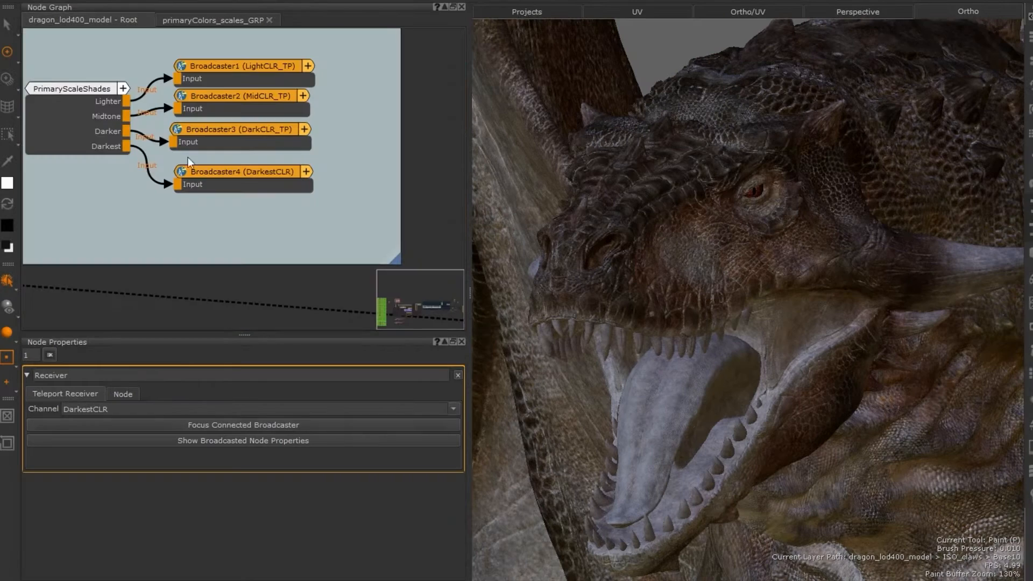
pyautogui.click(220, 183)
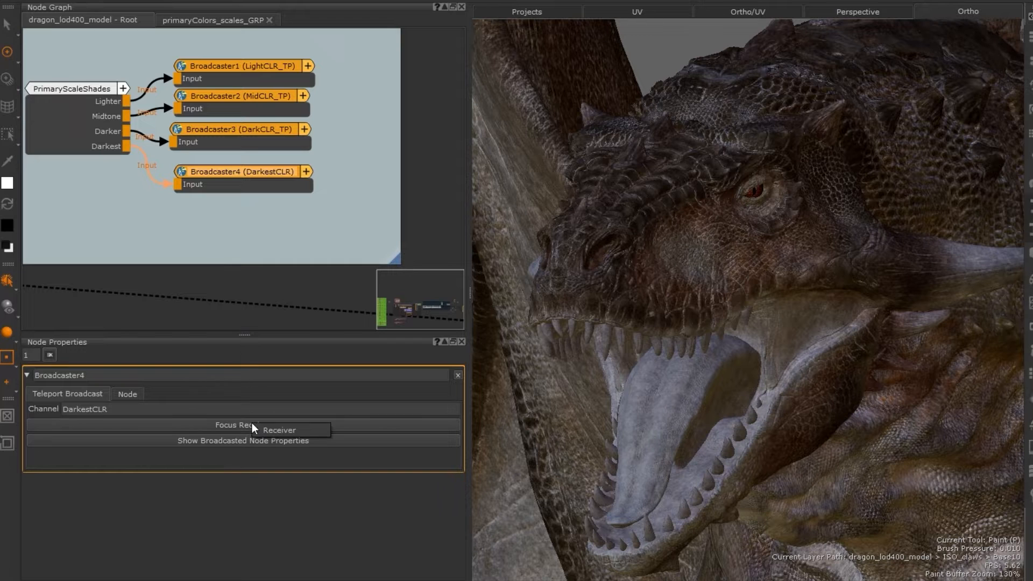
pyautogui.click(265, 428)
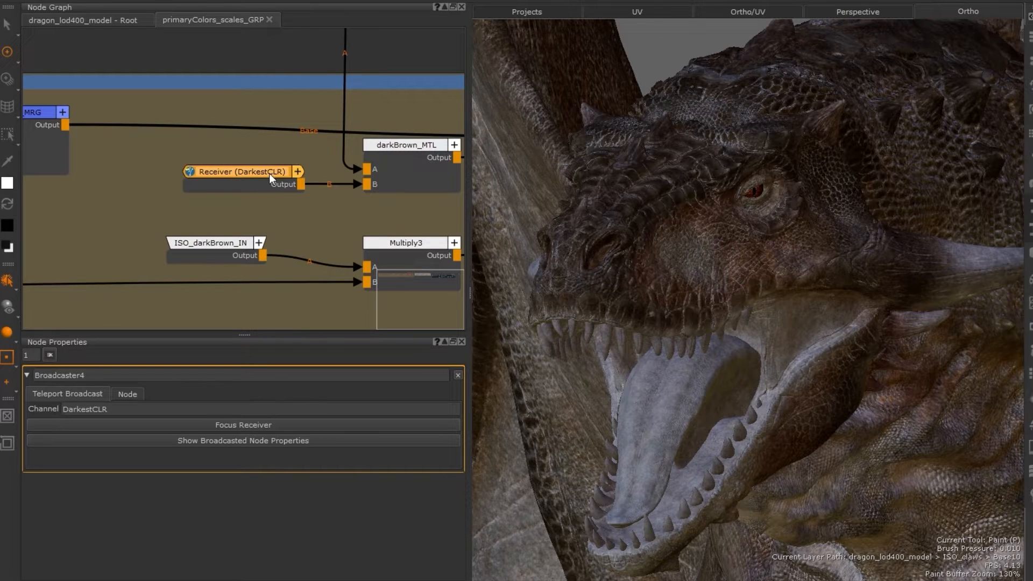
# Step: Through the broadcasted node properties, change the darkBrown_CLR colour to dark green (R 0.182, G 0.402, B 0.212)
pyautogui.click(287, 440)
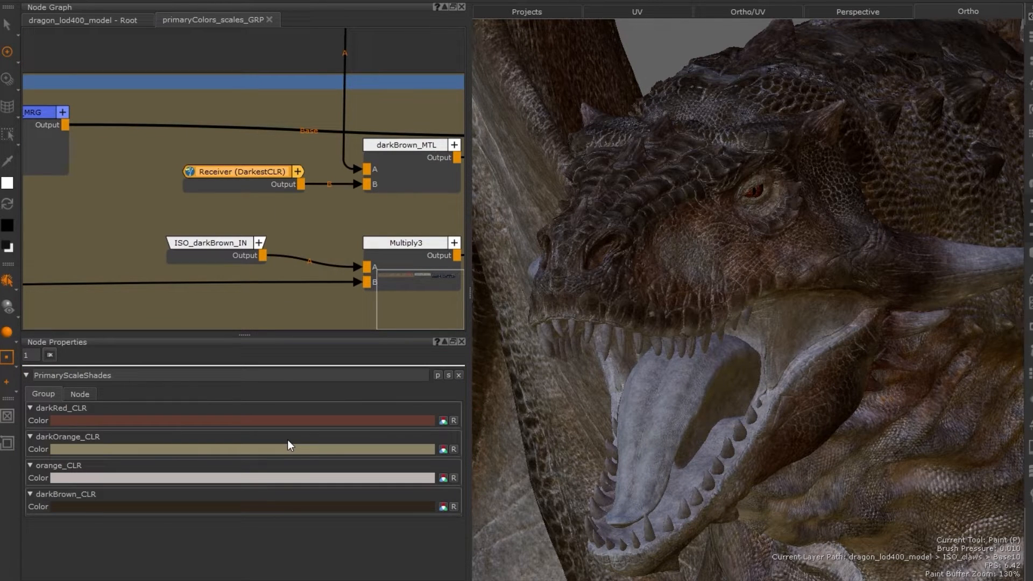
pyautogui.click(279, 507)
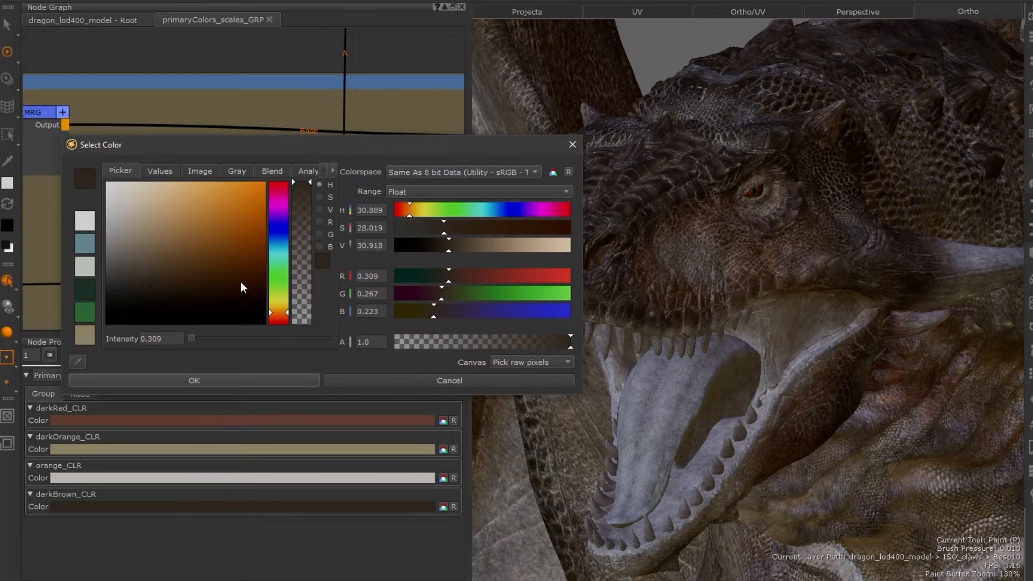
pyautogui.moveTo(284, 295); pyautogui.dragTo(276, 274)
pyautogui.click(194, 266)
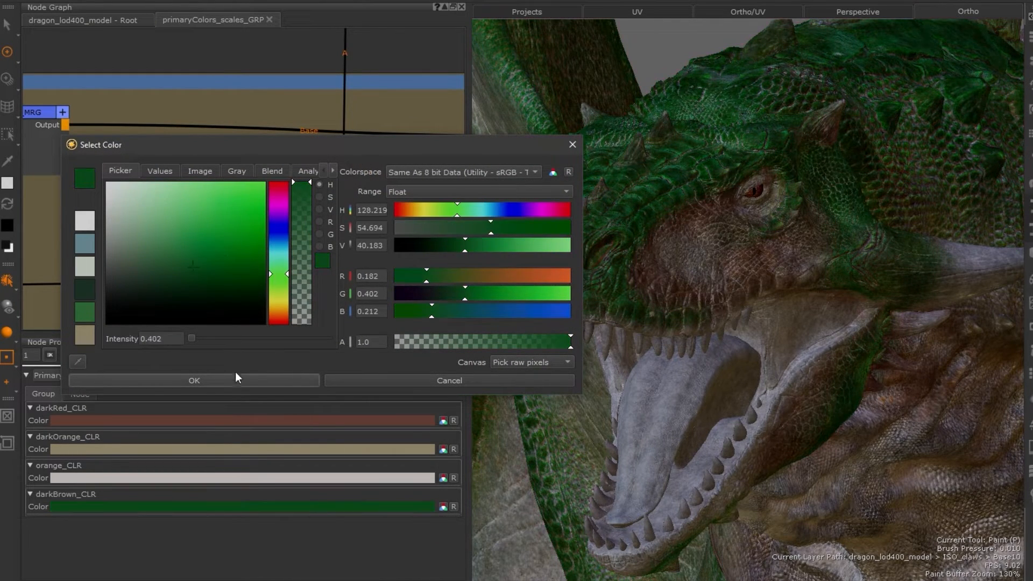
pyautogui.click(236, 379)
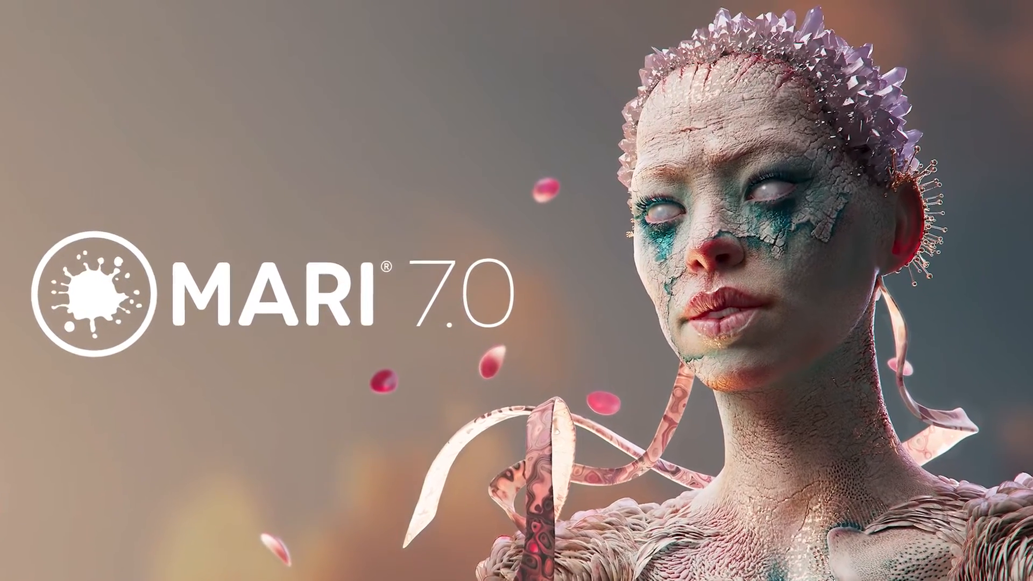
# Step: Add Ambient Occlusion, Displacement, Normal, Position, Thickness and Curvature bake items, baking HA_skygirl_Hi_v001 onto itself
pyautogui.click(431, 37)
pyautogui.click(421, 61)
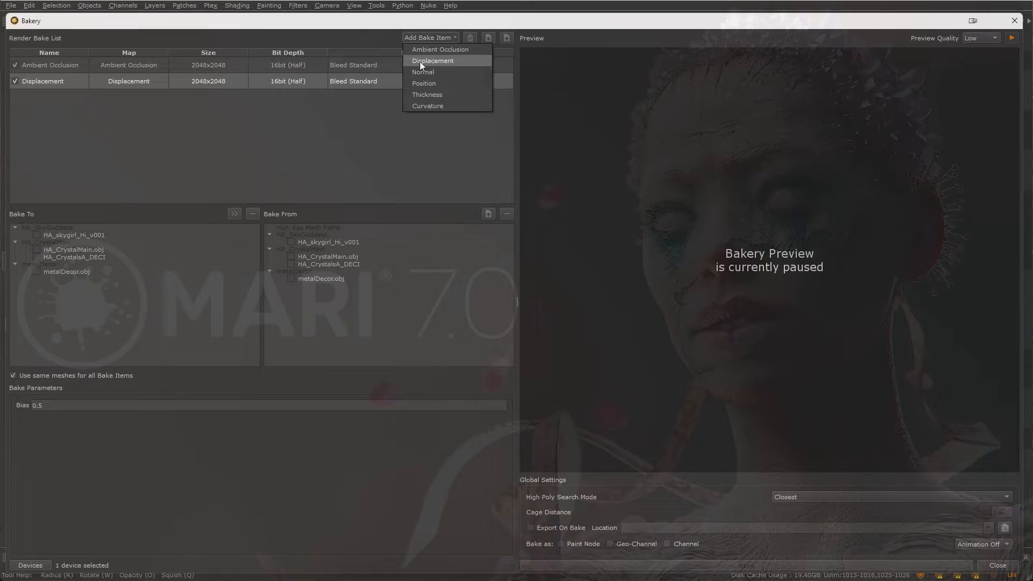
pyautogui.click(423, 72)
pyautogui.click(426, 83)
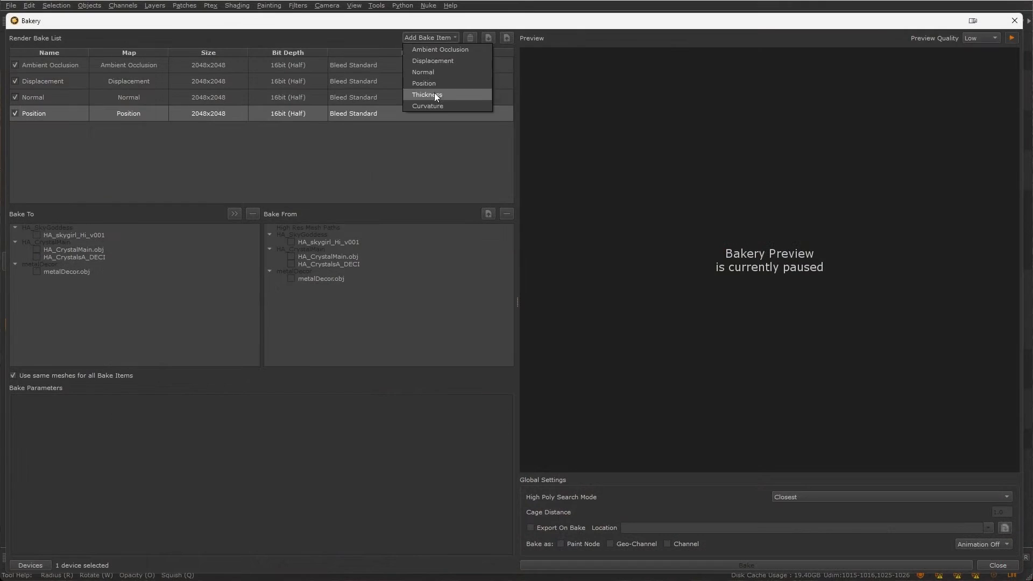
pyautogui.click(433, 94)
pyautogui.click(431, 106)
pyautogui.click(36, 236)
pyautogui.click(291, 242)
# Step: Select a second bake device and start the Bakery preview at Medium quality
pyautogui.click(30, 566)
pyautogui.click(452, 254)
pyautogui.click(578, 229)
pyautogui.click(976, 39)
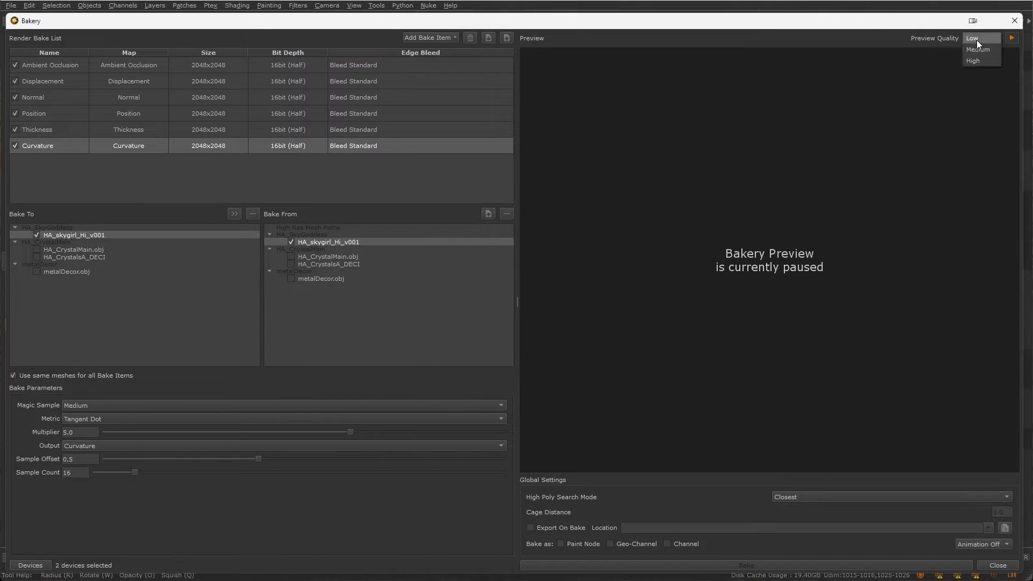
pyautogui.click(1010, 39)
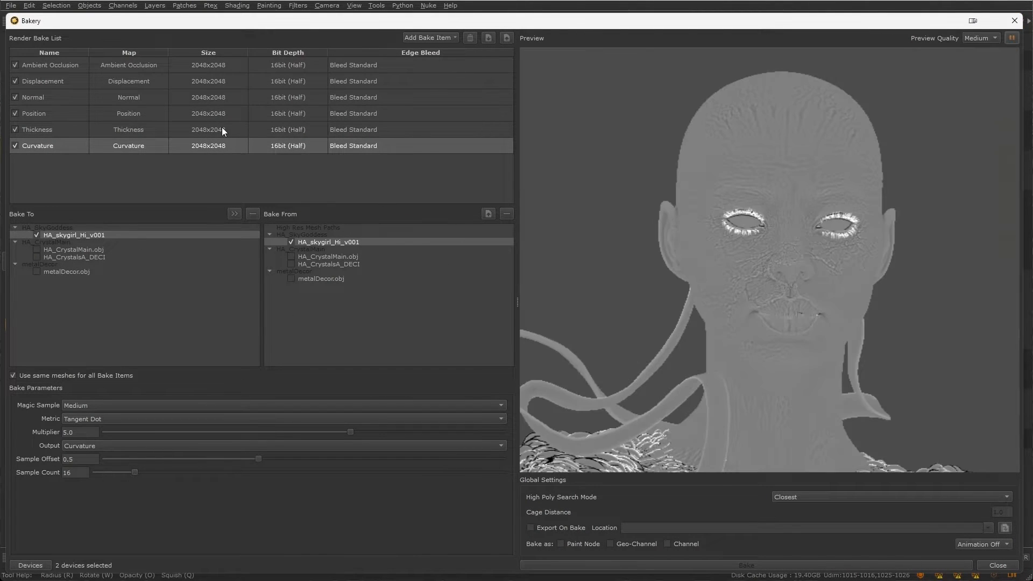
# Step: Set the Ambient Occlusion sample distance to about 62.159 and the Thickness sample distance to about 0.074
pyautogui.doubleClick(51, 65)
pyautogui.moveTo(487, 405); pyautogui.dragTo(368, 416)
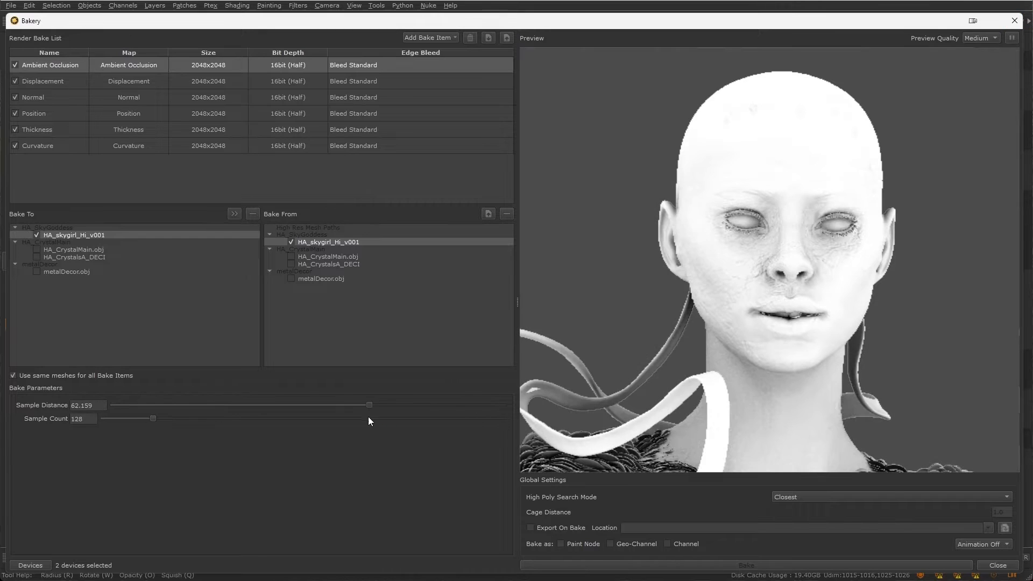
pyautogui.doubleClick(42, 130)
pyautogui.moveTo(289, 405); pyautogui.dragTo(235, 400)
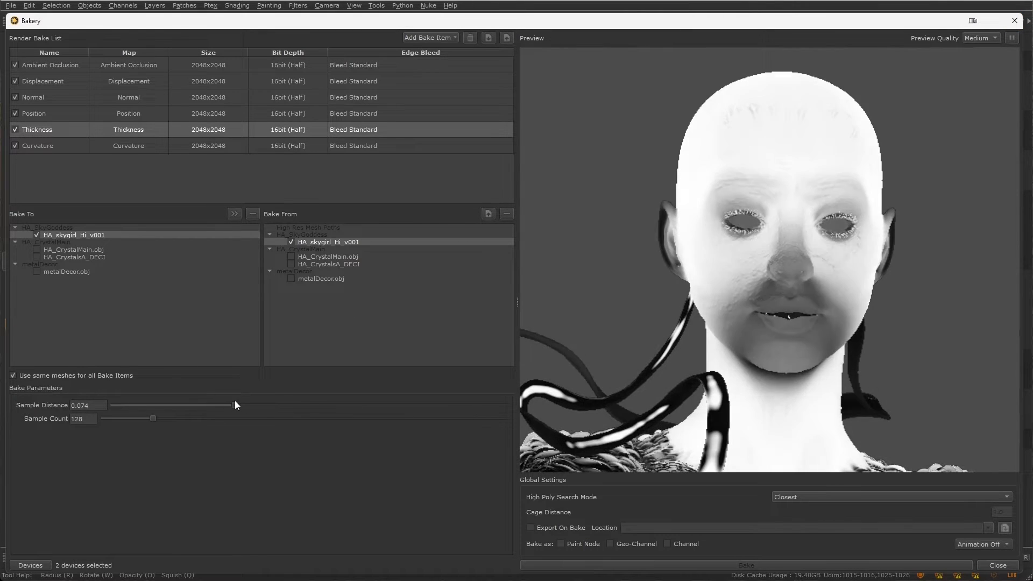
# Step: Set the Curvature multiplier to about 27.235 and start the bake
pyautogui.doubleClick(41, 146)
pyautogui.moveTo(351, 431); pyautogui.dragTo(399, 431)
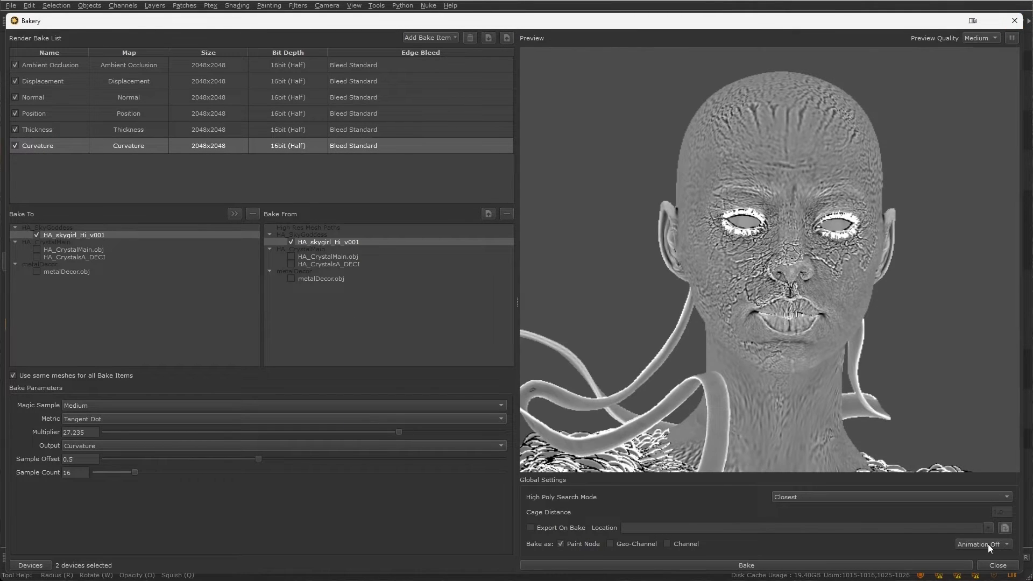
pyautogui.click(797, 565)
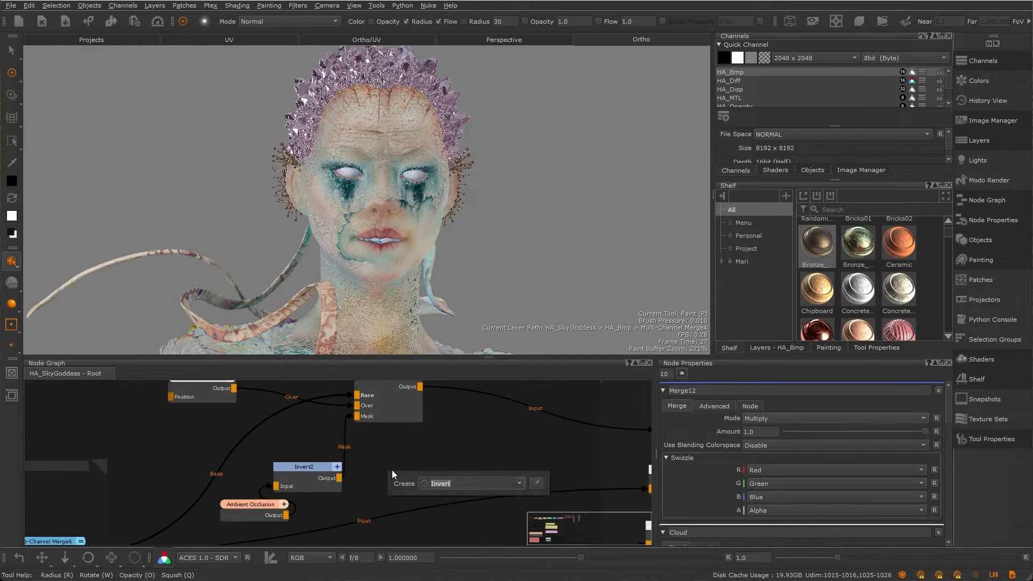
# Step: Open the Bakery for the sky goddess project
pyautogui.scroll(3, 349, 437)
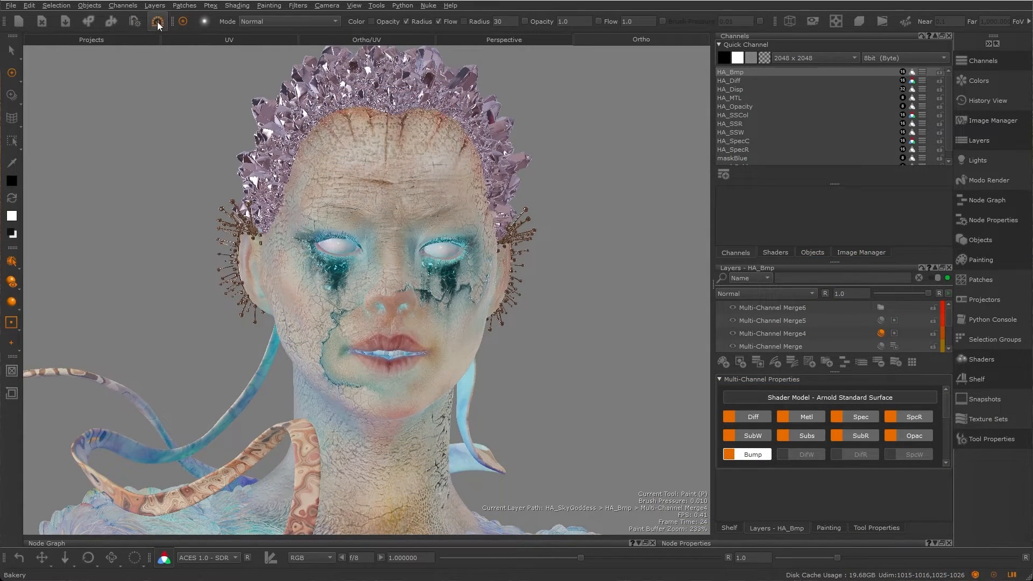
pyautogui.click(87, 9)
pyautogui.click(112, 108)
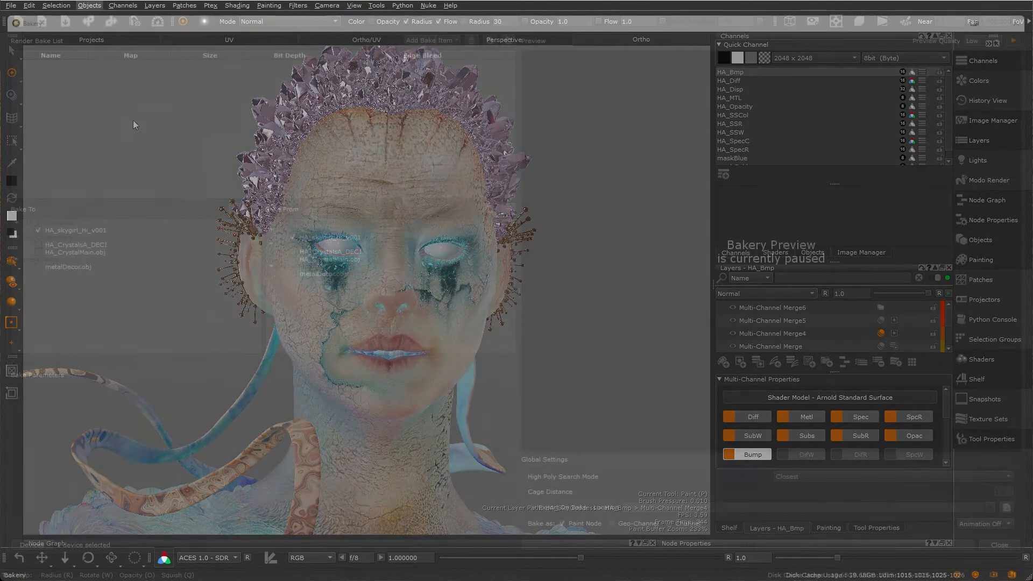
# Step: Add Ambient Occlusion, Curvature, Thickness, Position, Normal and Displacement bake items
pyautogui.click(426, 40)
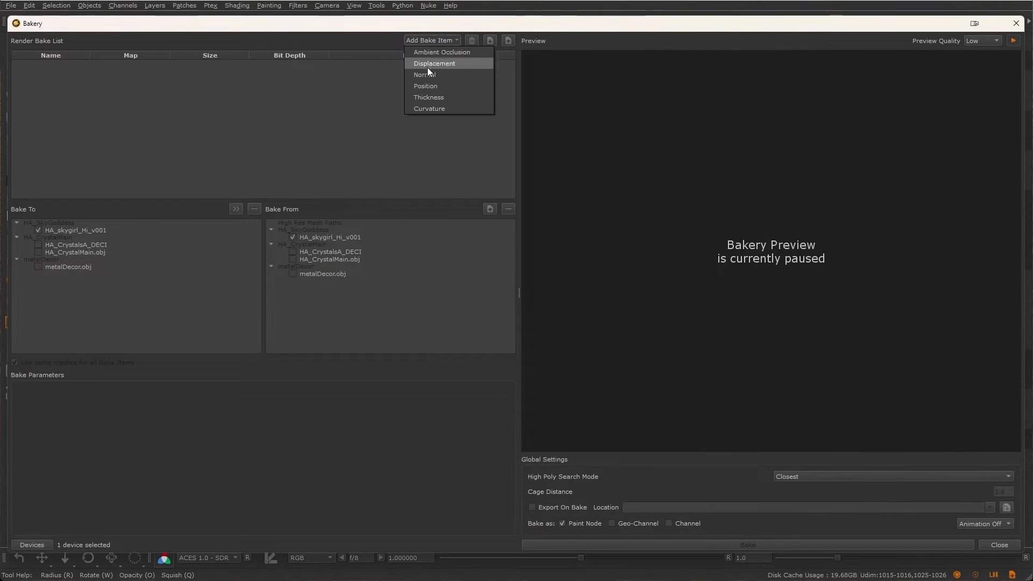
pyautogui.click(431, 53)
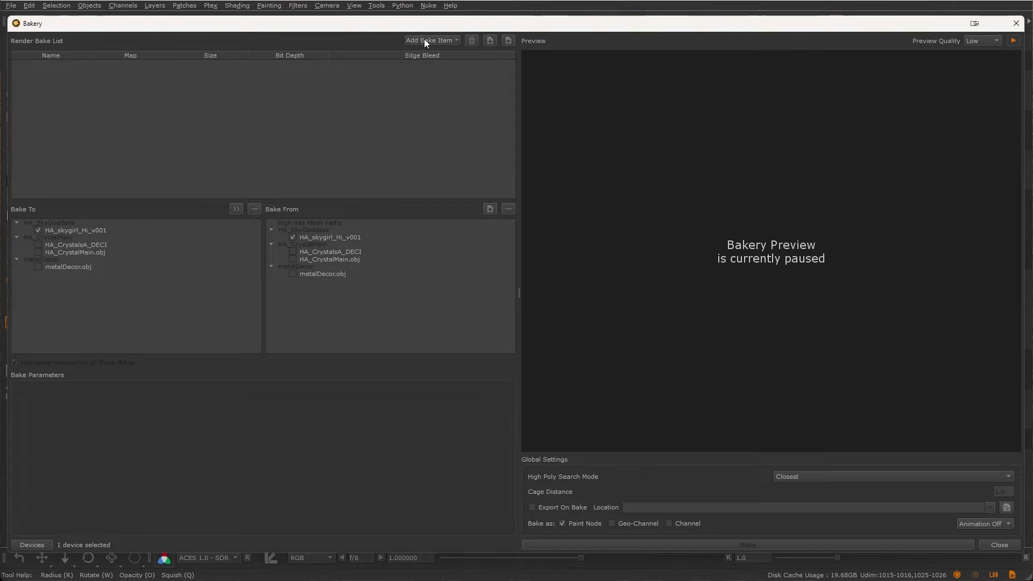
pyautogui.click(424, 39)
pyautogui.click(432, 52)
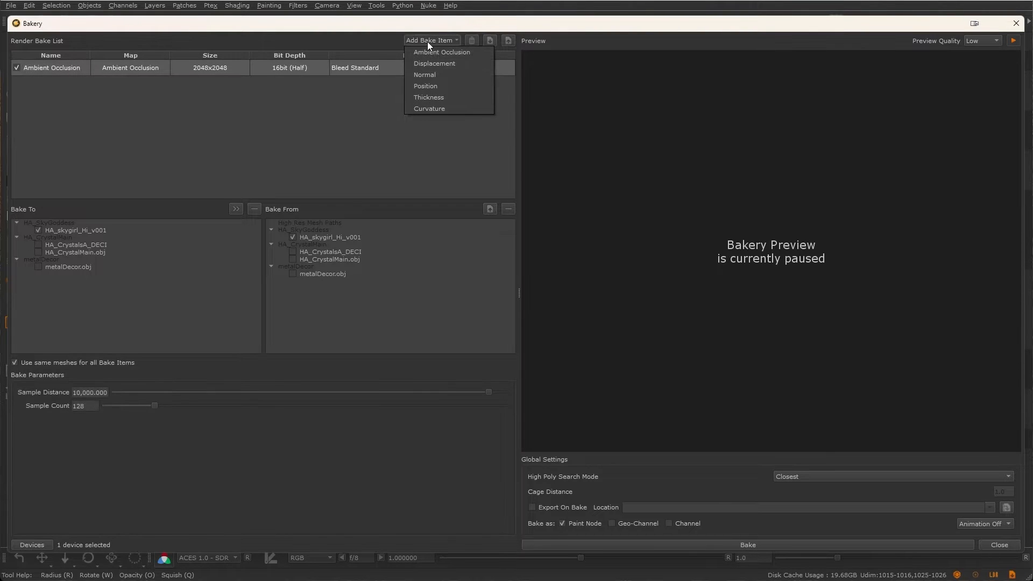
pyautogui.click(430, 108)
pyautogui.click(424, 41)
pyautogui.click(428, 96)
pyautogui.click(421, 41)
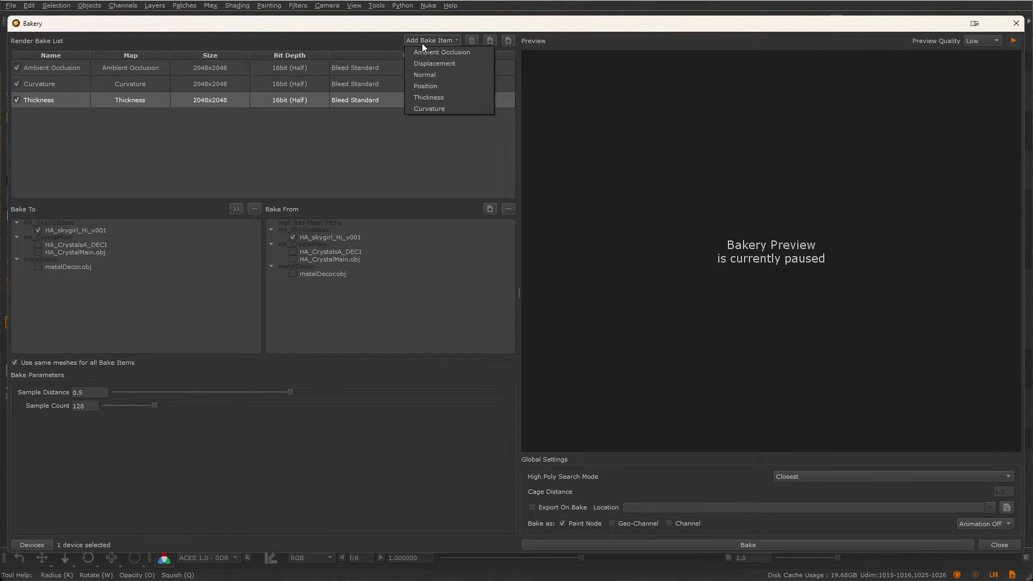
pyautogui.click(426, 85)
pyautogui.click(422, 40)
pyautogui.click(425, 74)
pyautogui.click(433, 41)
pyautogui.click(441, 63)
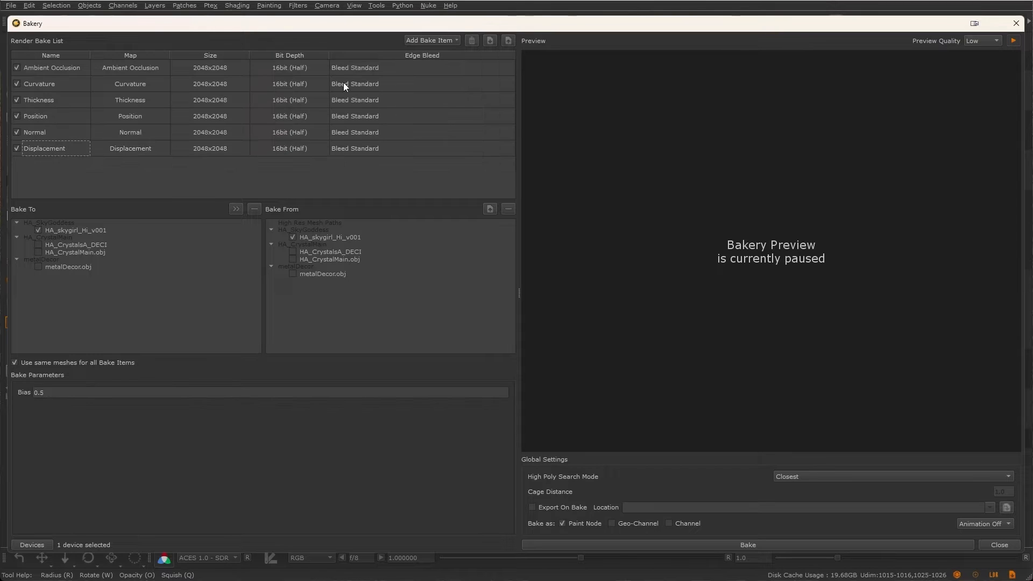
# Step: Rename the ambient occlusion items to Ambient Occlusion - FACE and Ambient Occlusion - CROWN and preview each
pyautogui.click(63, 69)
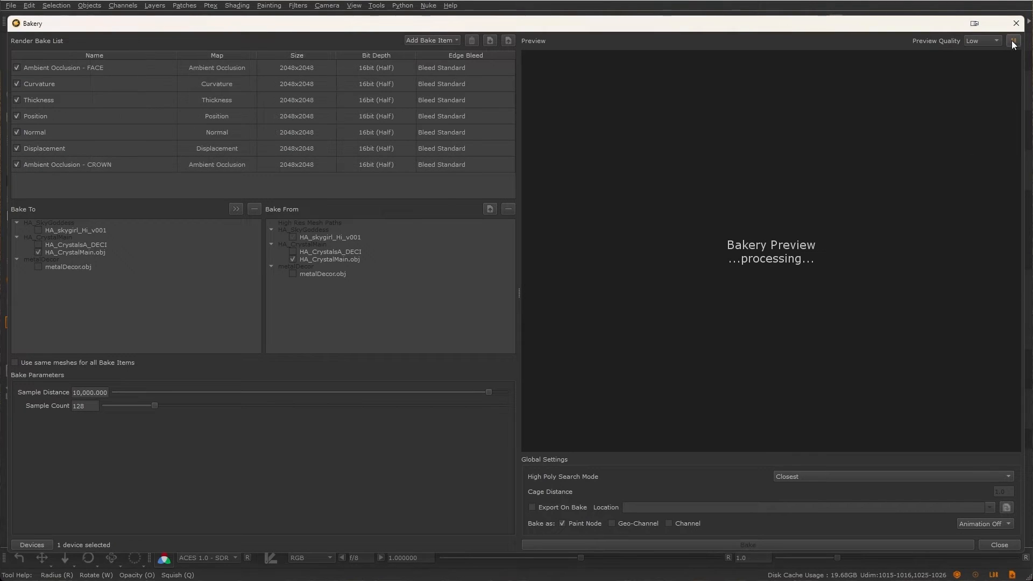
pyautogui.click(69, 65)
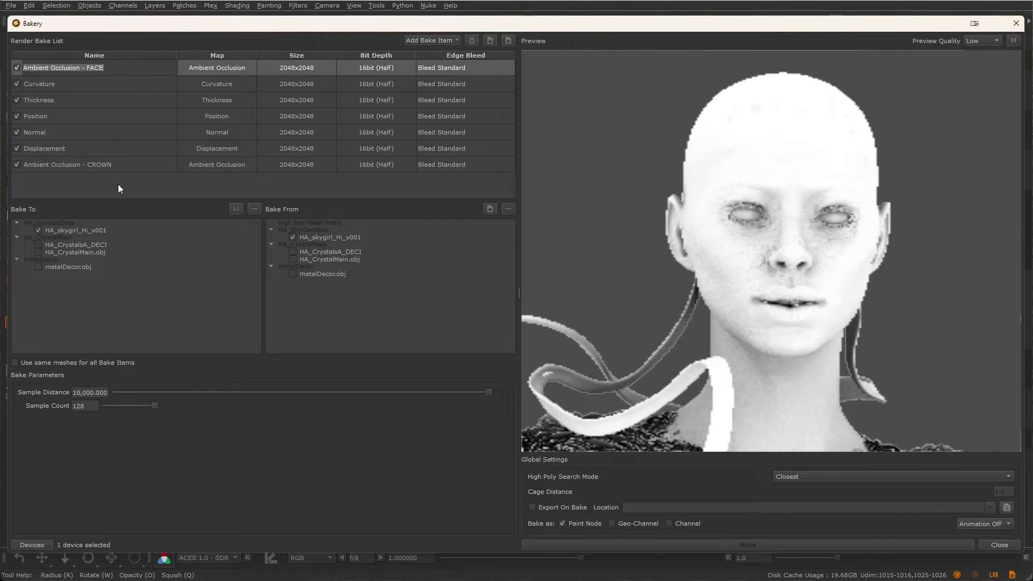
pyautogui.click(112, 163)
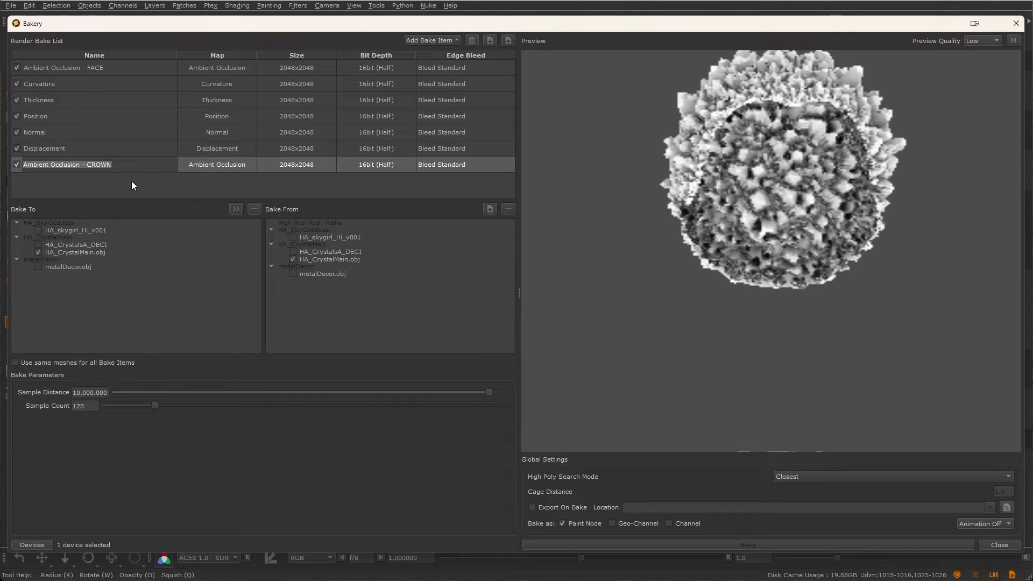
# Step: Set all bake items to 1024x1024 size, 8bit (Byte) depth and Bleed Fast edge bleed
pyautogui.click(297, 68)
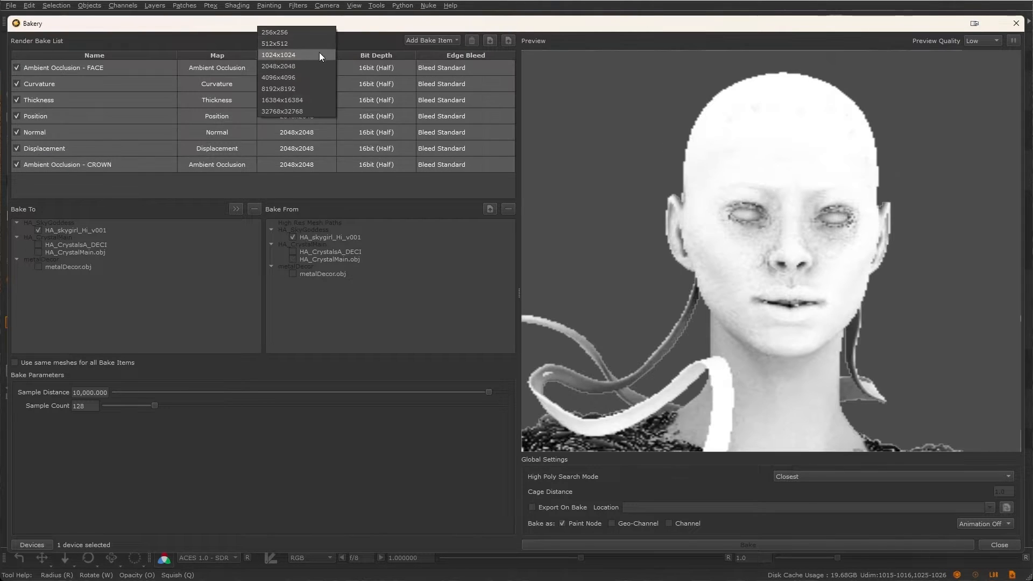
pyautogui.click(310, 55)
pyautogui.click(387, 68)
pyautogui.click(388, 54)
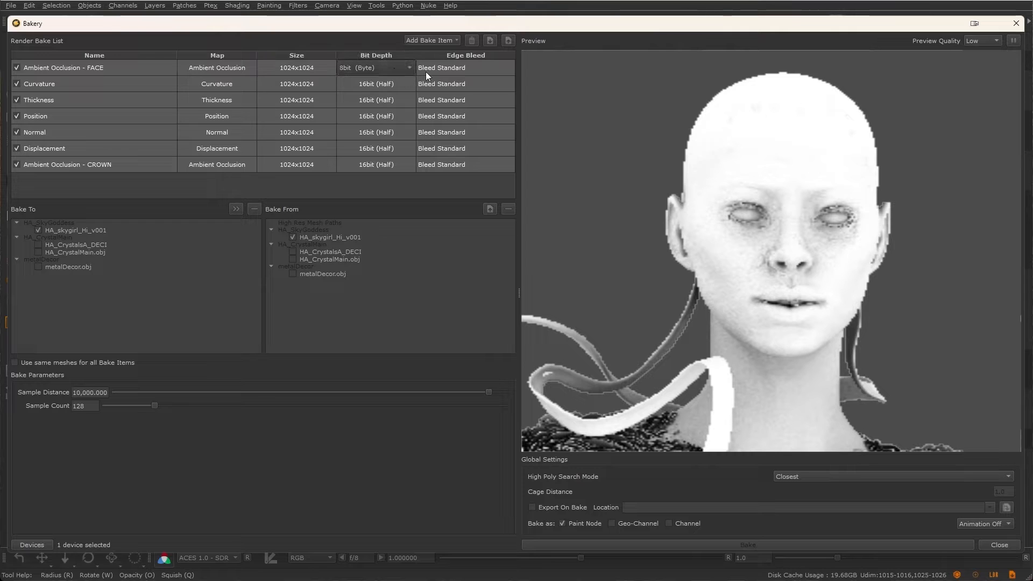
pyautogui.click(471, 65)
pyautogui.click(477, 53)
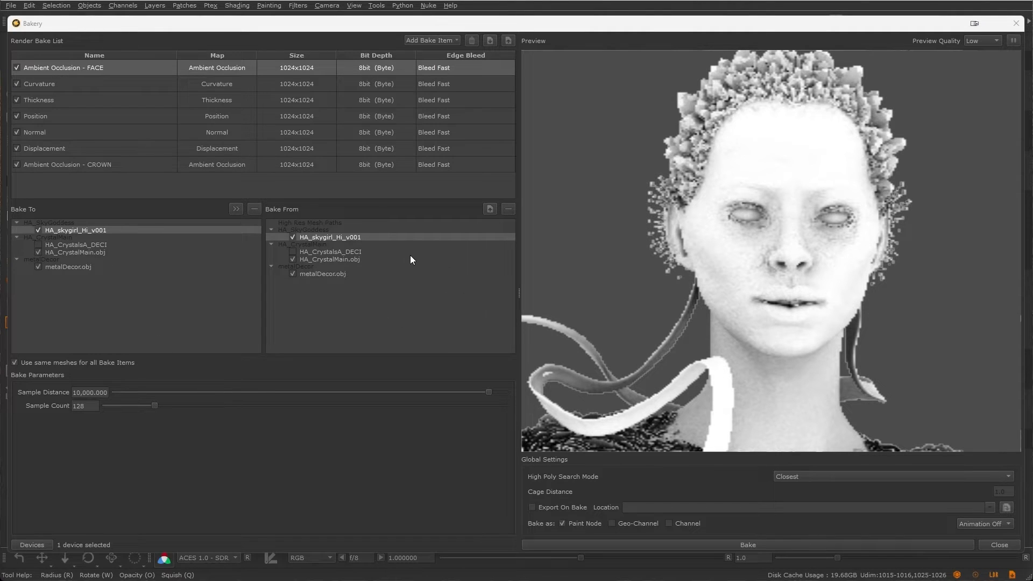
# Step: Add a source mesh from disk to the Bake From list
pyautogui.click(491, 209)
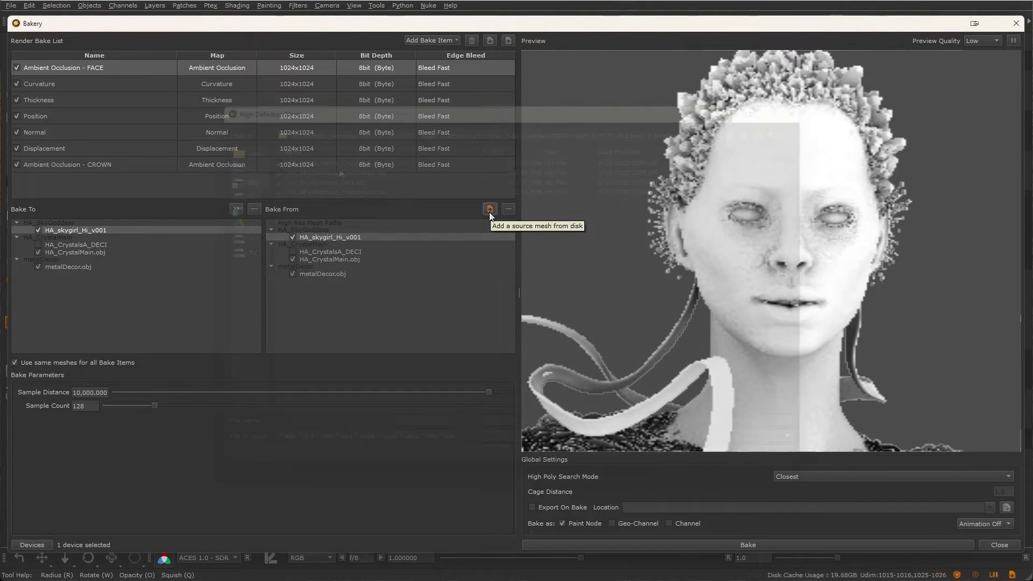
pyautogui.doubleClick(338, 169)
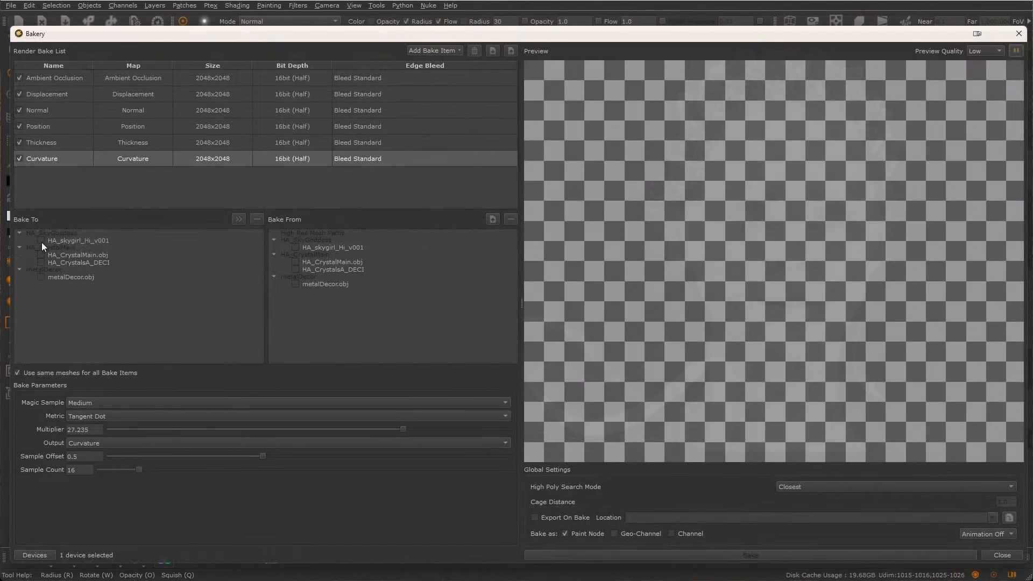
# Step: Enable HA_skygirl_Hi_v001 as a Thickness bake source and lower its Sample Distance to about 0.093
pyautogui.click(293, 247)
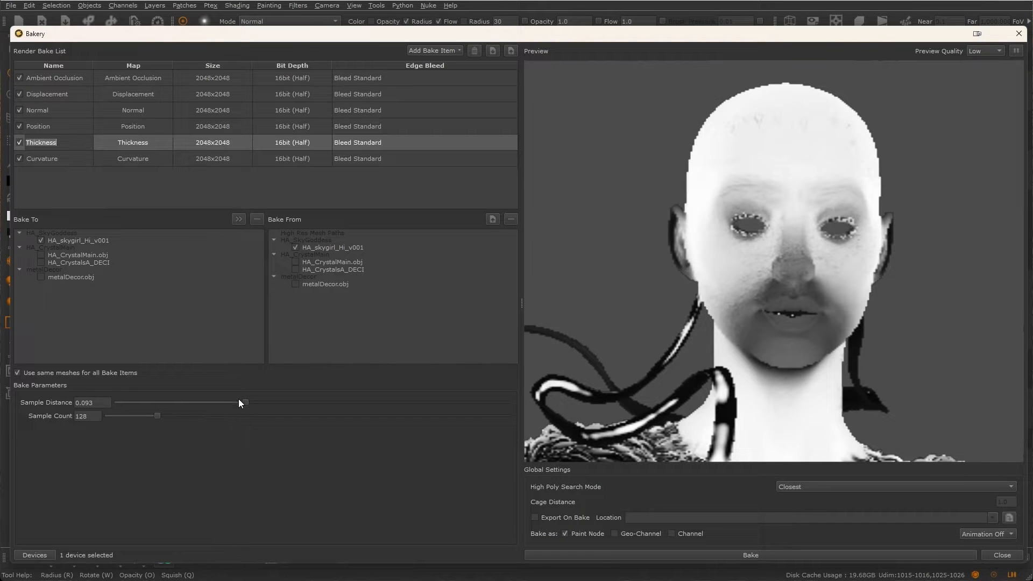
pyautogui.moveTo(239, 402); pyautogui.dragTo(216, 404)
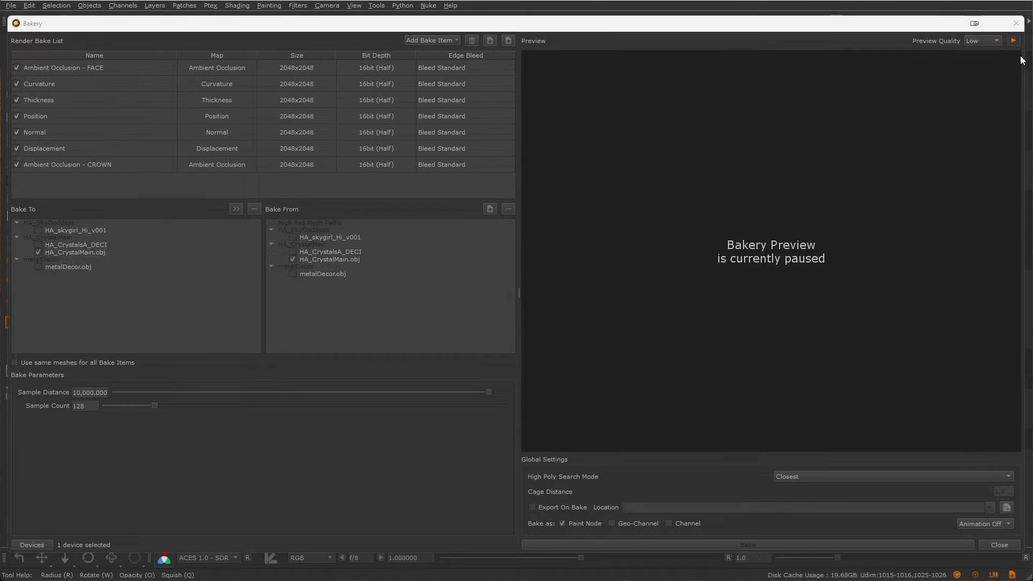
# Step: Resume the Bakery preview and inspect the Ambient Occlusion FACE and CROWN items
pyautogui.click(1012, 40)
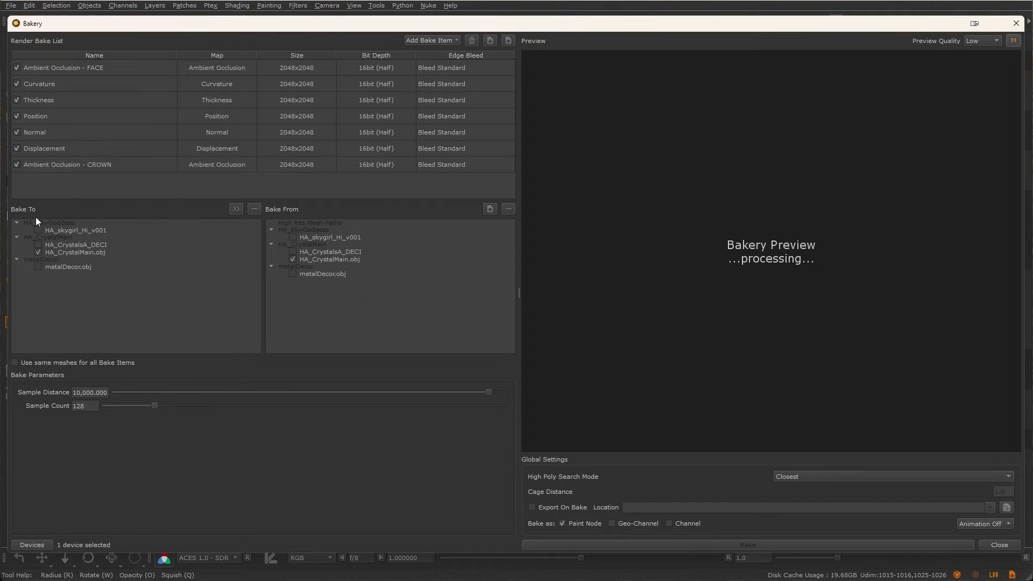
pyautogui.doubleClick(70, 68)
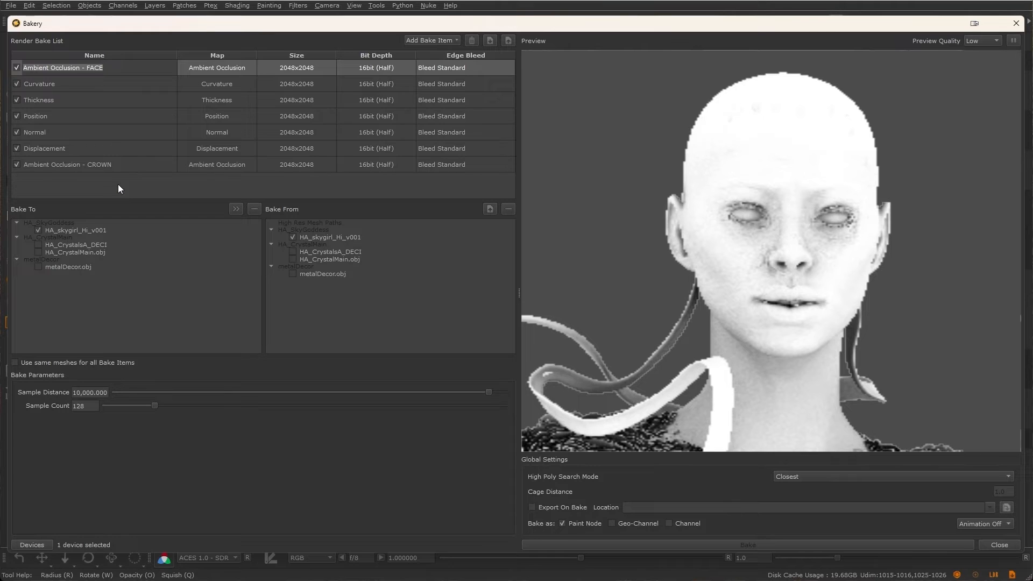
pyautogui.doubleClick(112, 164)
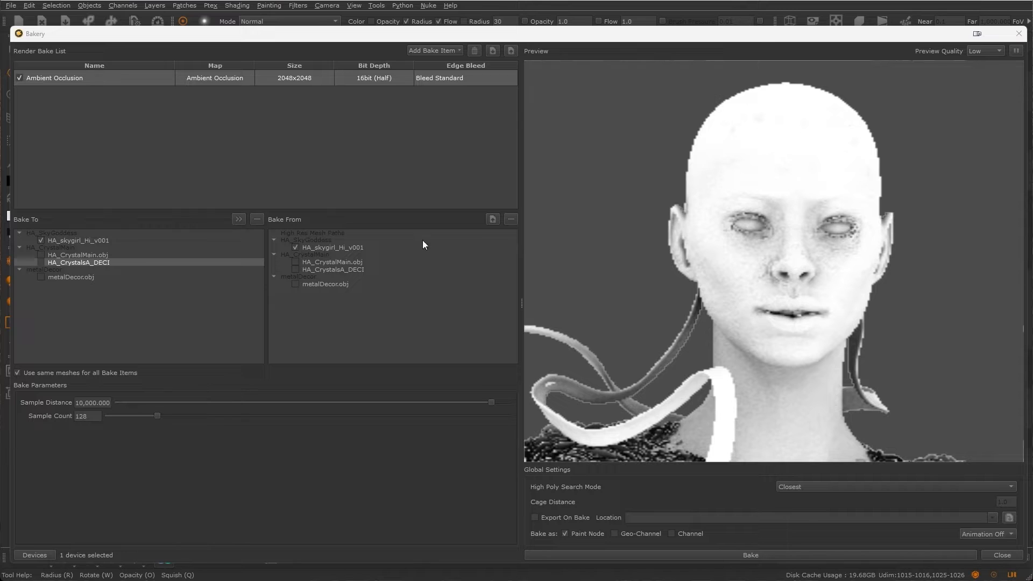
# Step: Include HA_CrystalsA_DECI in the bake meshes and add a second Ambient Occlusion bake item
pyautogui.click(41, 262)
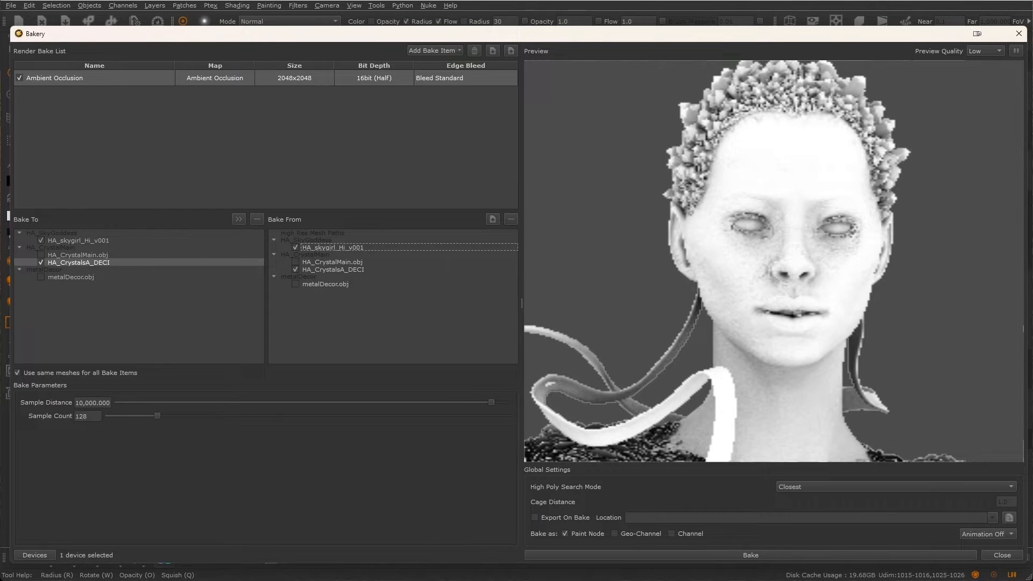
pyautogui.click(429, 50)
pyautogui.click(432, 62)
pyautogui.click(432, 51)
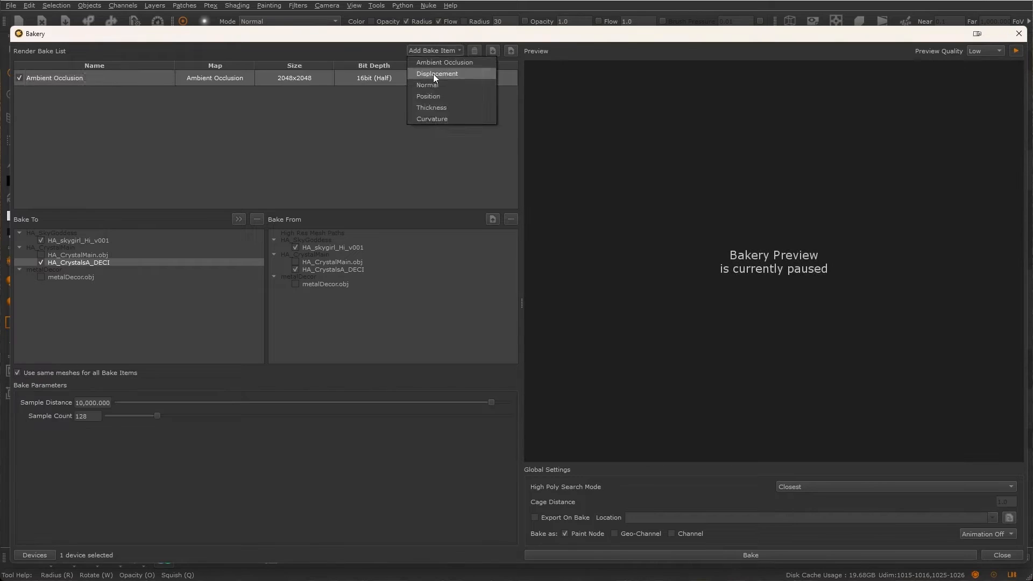
pyautogui.click(433, 63)
# Step: Rename the first ambient occlusion item to Ambient Occlusion - BODY
pyautogui.doubleClick(114, 79)
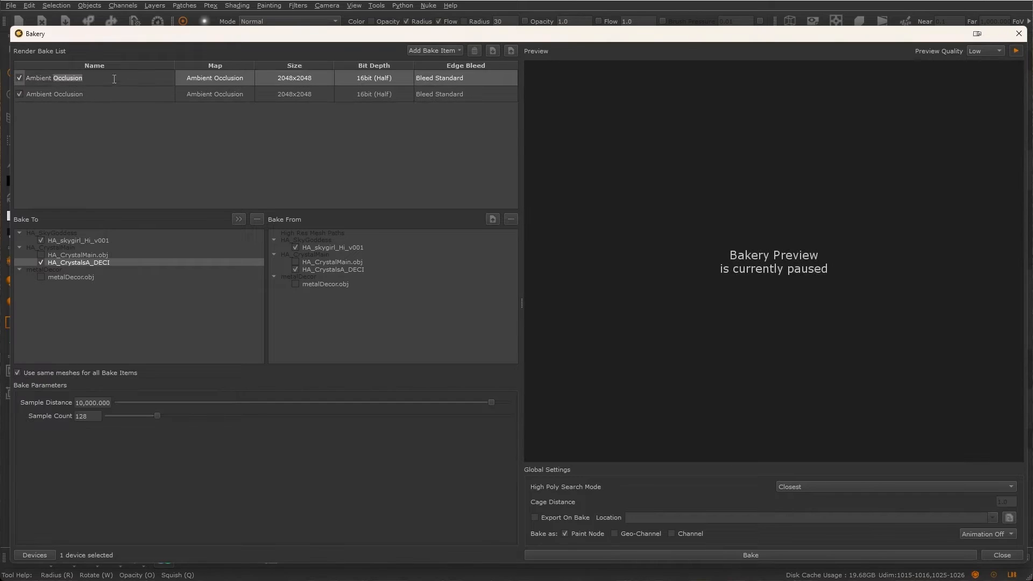
pyautogui.press('End')
pyautogui.write('- BODY')
pyautogui.press('Return')
# Step: Rename the second ambient occlusion item to Ambient Occlusion - CRYSTALS
pyautogui.doubleClick(100, 96)
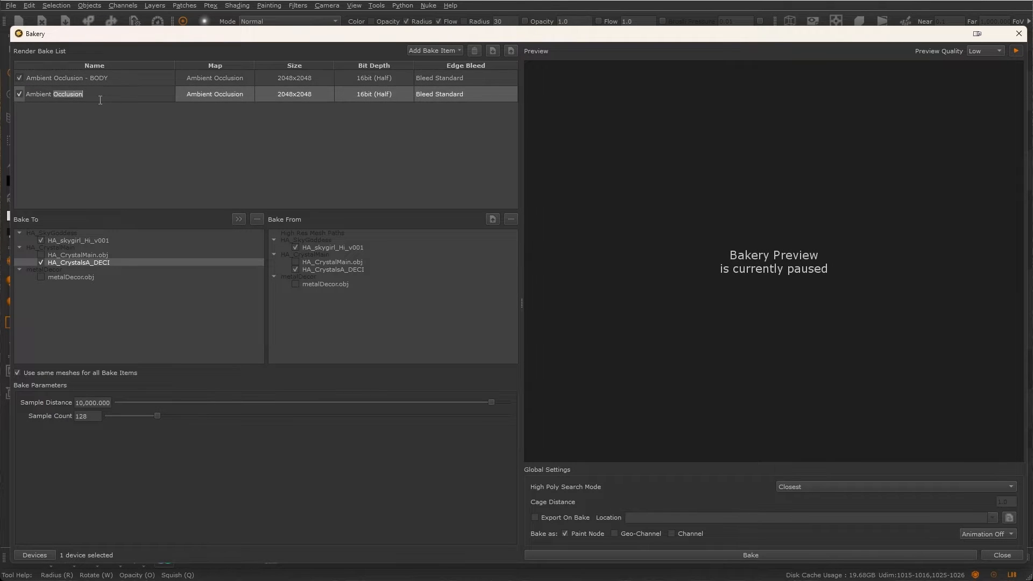
pyautogui.press('End')
pyautogui.write('- CRYSTALS')
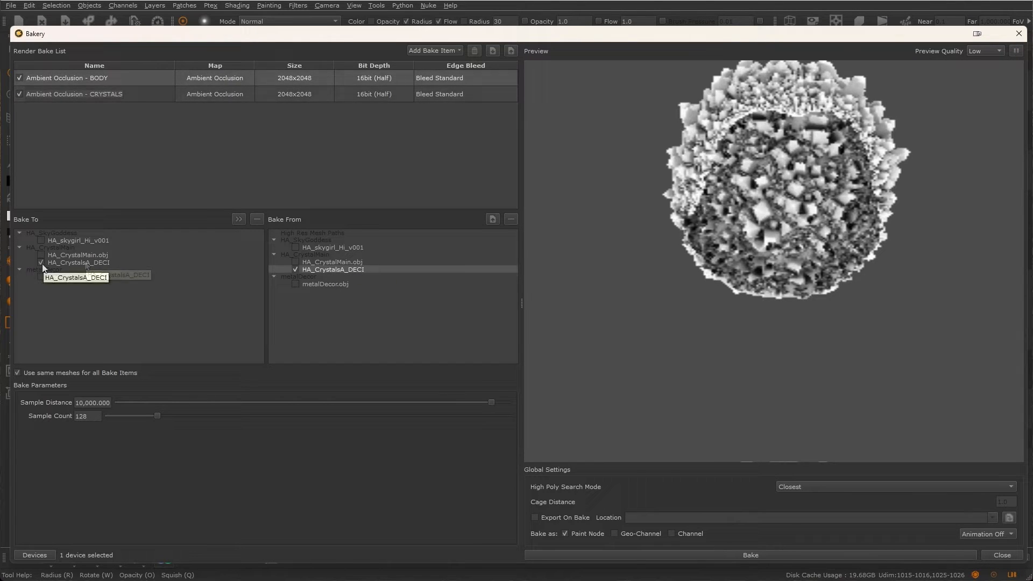
pyautogui.click(97, 95)
# Step: Compare the BODY and CRYSTALS items' bake meshes with shared meshes for all bake items turned off and back on
pyautogui.click(133, 78)
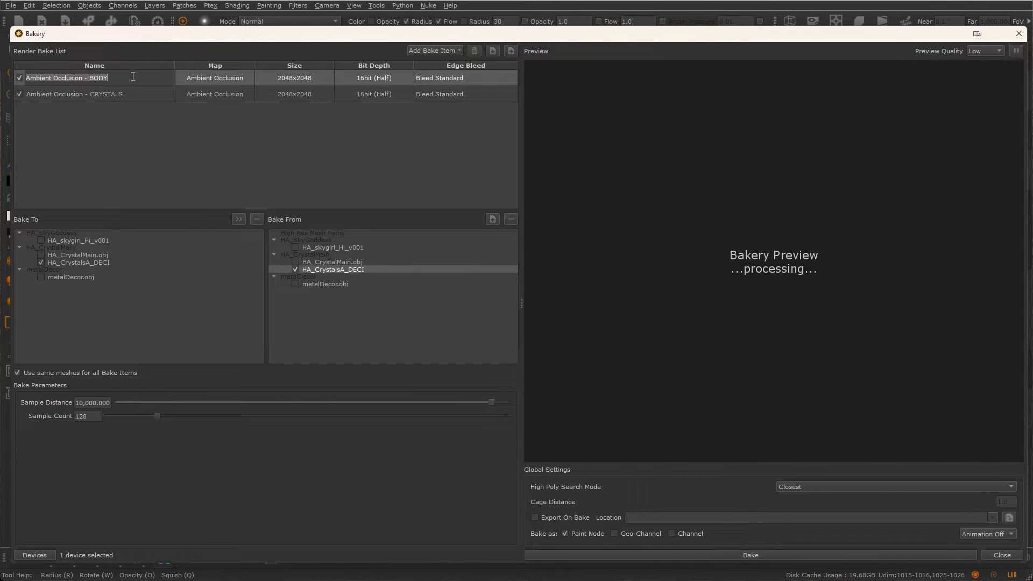
pyautogui.click(142, 93)
pyautogui.click(18, 374)
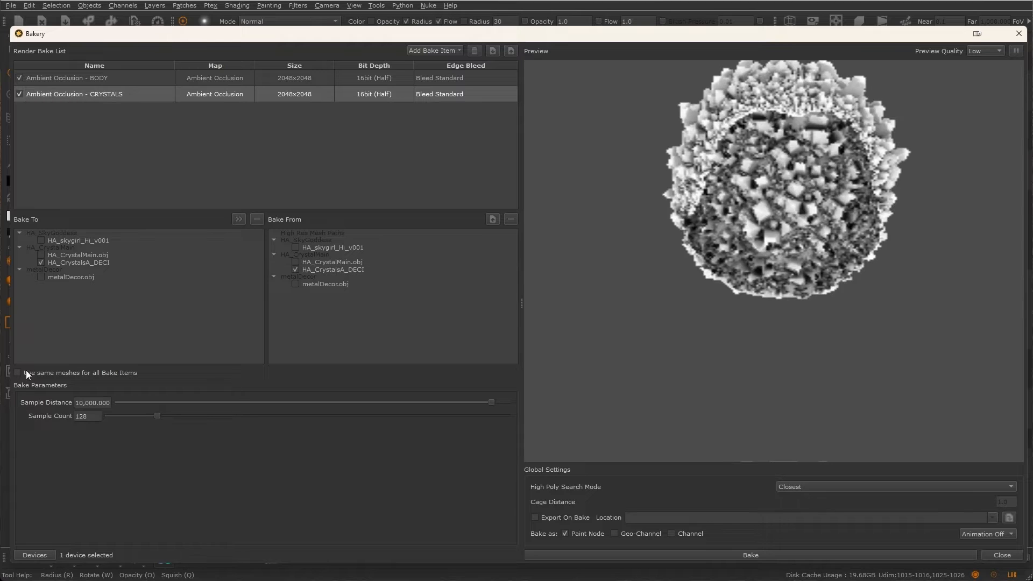
pyautogui.click(117, 78)
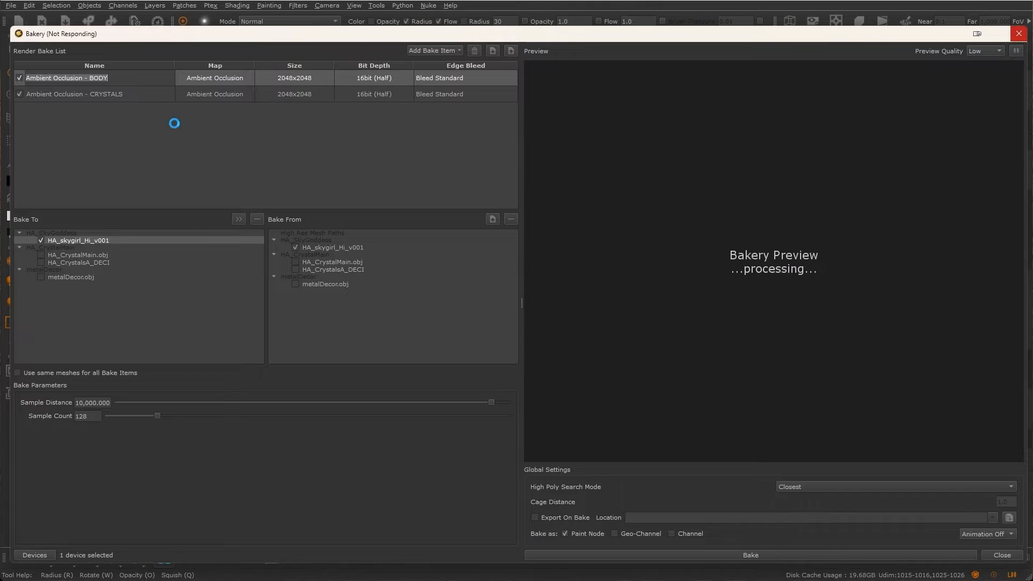
pyautogui.click(134, 94)
pyautogui.click(18, 372)
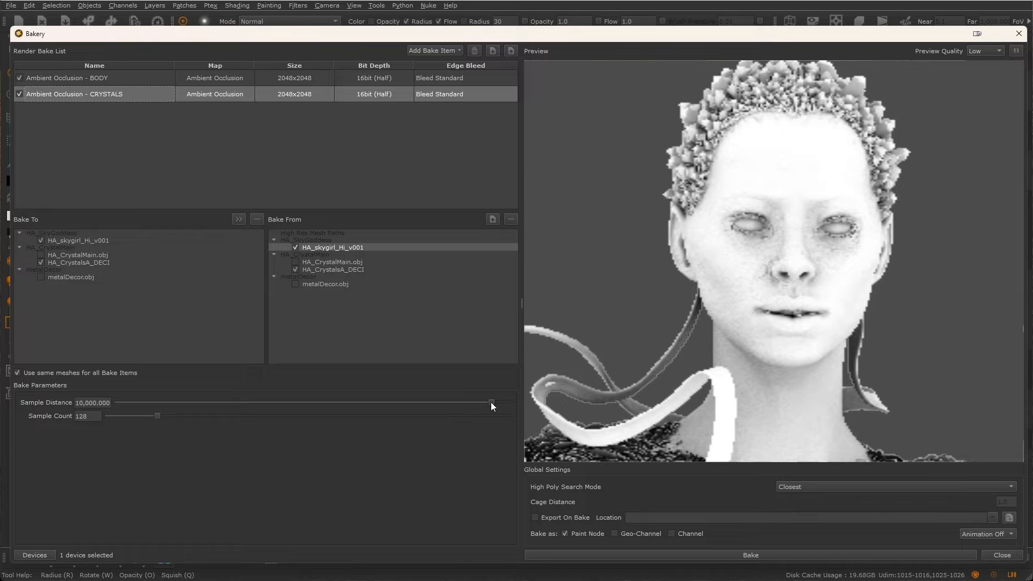
# Step: Adjust the ambient occlusion Sample Distance to about 36.466 with the preview paused
pyautogui.moveTo(490, 404); pyautogui.dragTo(241, 419)
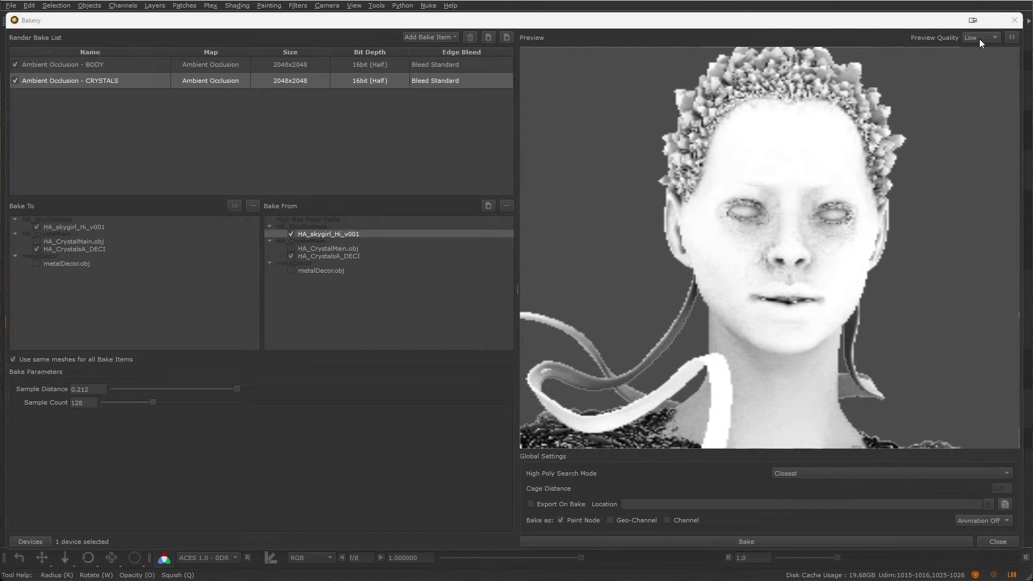
pyautogui.click(980, 40)
pyautogui.click(976, 39)
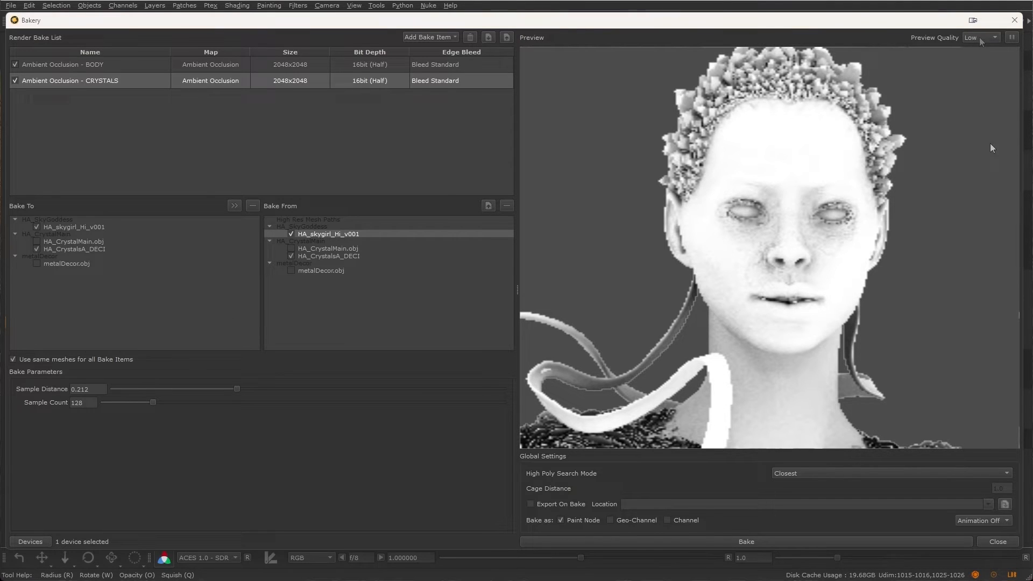
pyautogui.click(1011, 37)
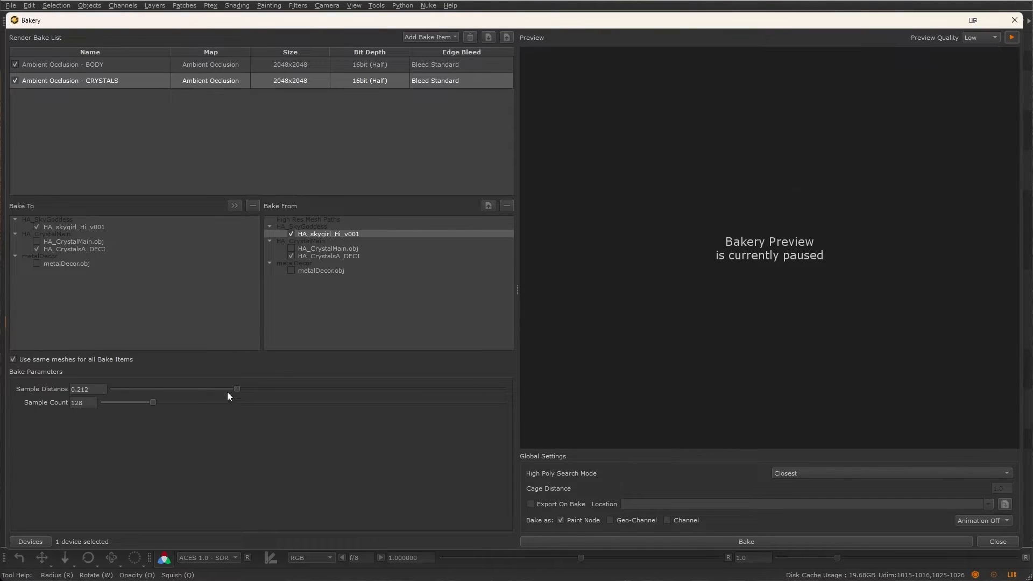
pyautogui.moveTo(228, 392); pyautogui.dragTo(354, 389)
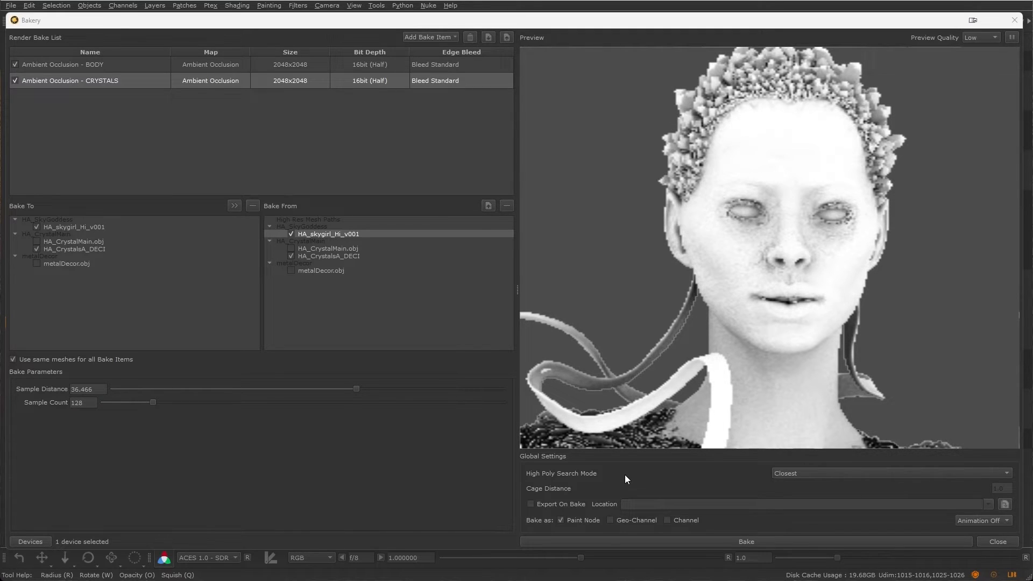
# Step: Switch the High Poly Search Mode to Cage and set the Cage Distance to .1
pyautogui.click(801, 474)
pyautogui.click(805, 486)
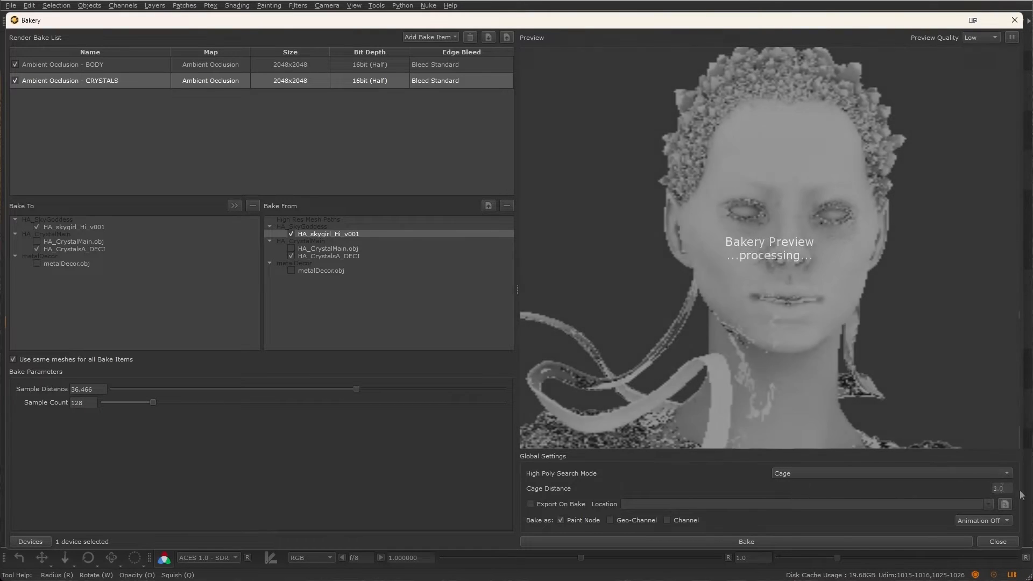
pyautogui.moveTo(1007, 490); pyautogui.dragTo(972, 488)
pyautogui.write('.1')
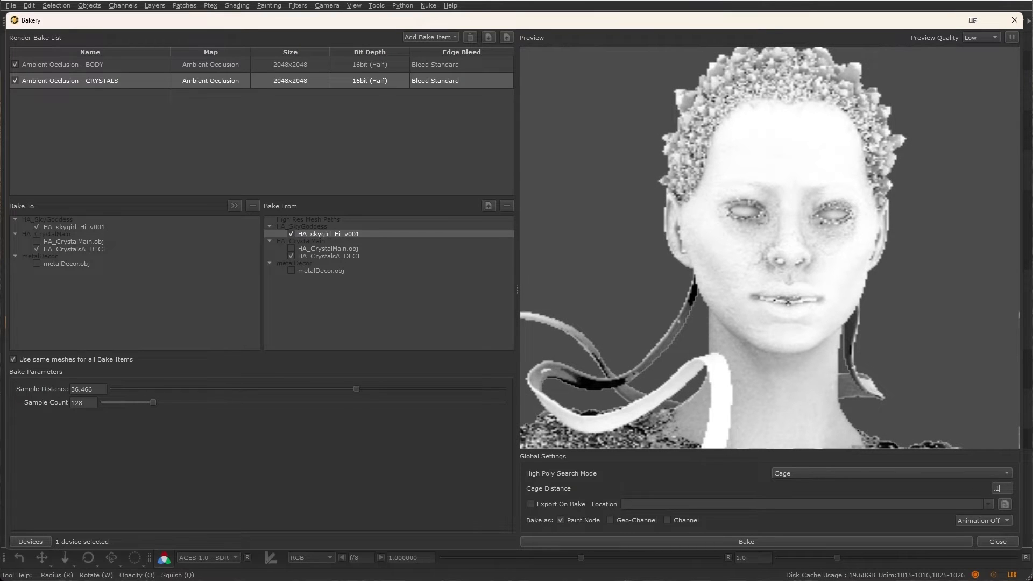
# Step: Check the bake output options: Paint Node output, Animation mode and Export On Bake
pyautogui.click(561, 520)
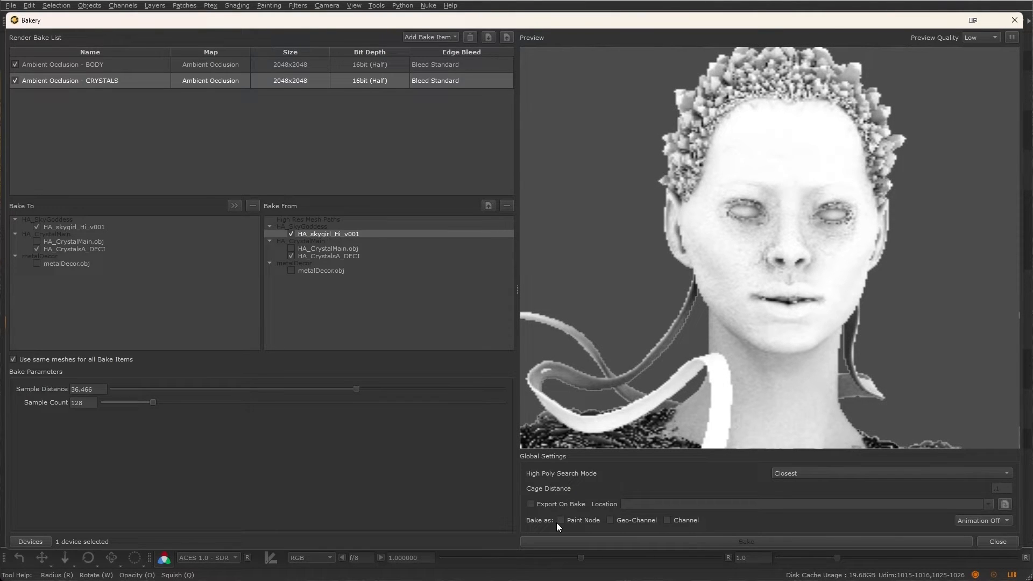
pyautogui.click(573, 521)
pyautogui.click(974, 521)
pyautogui.click(979, 533)
pyautogui.click(972, 519)
pyautogui.click(972, 510)
pyautogui.click(544, 504)
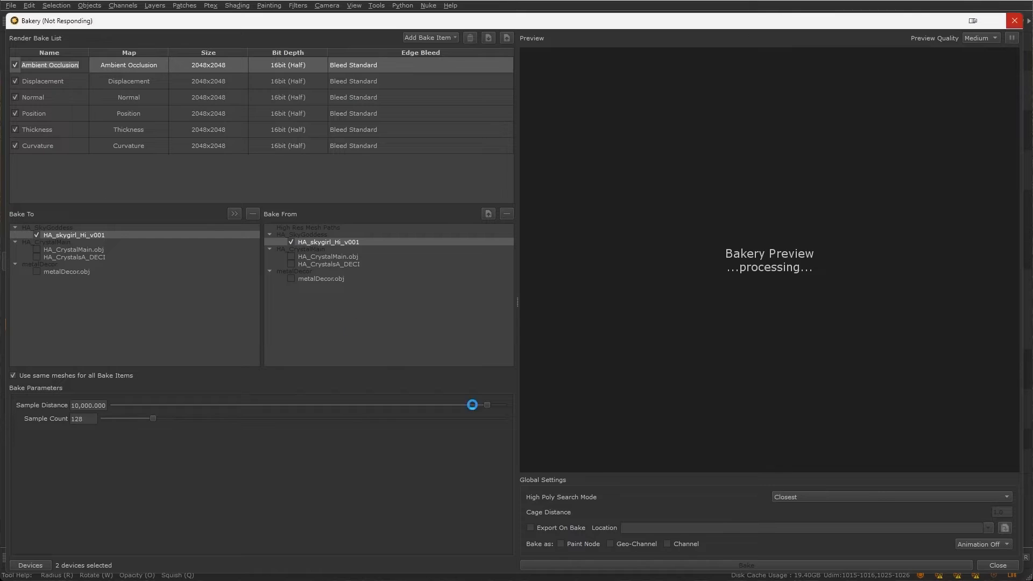
# Step: Set the Thickness Sample Distance to 0.5 and start the bake
pyautogui.moveTo(472, 405); pyautogui.dragTo(348, 404)
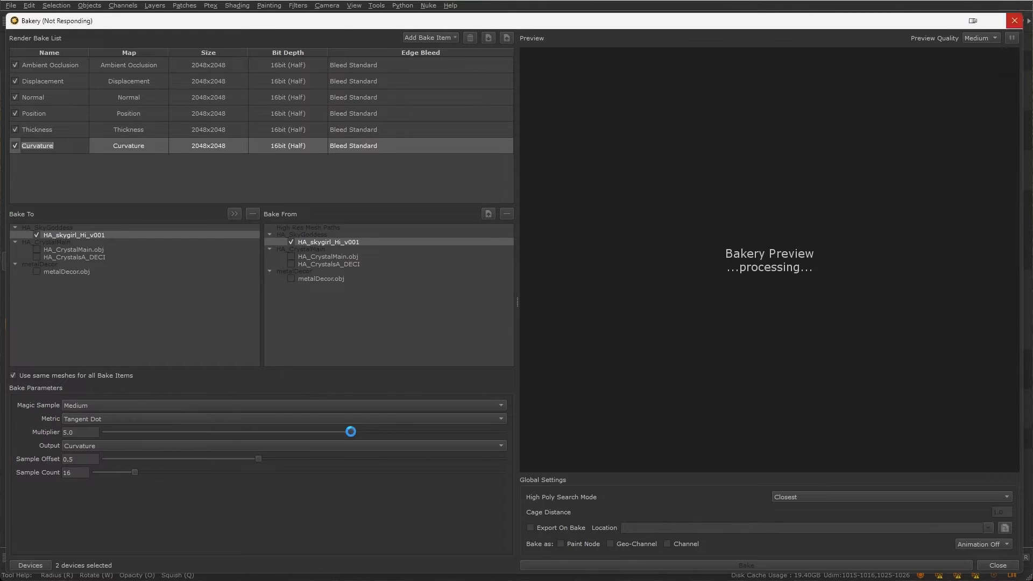
pyautogui.click(987, 545)
pyautogui.click(980, 544)
pyautogui.click(746, 565)
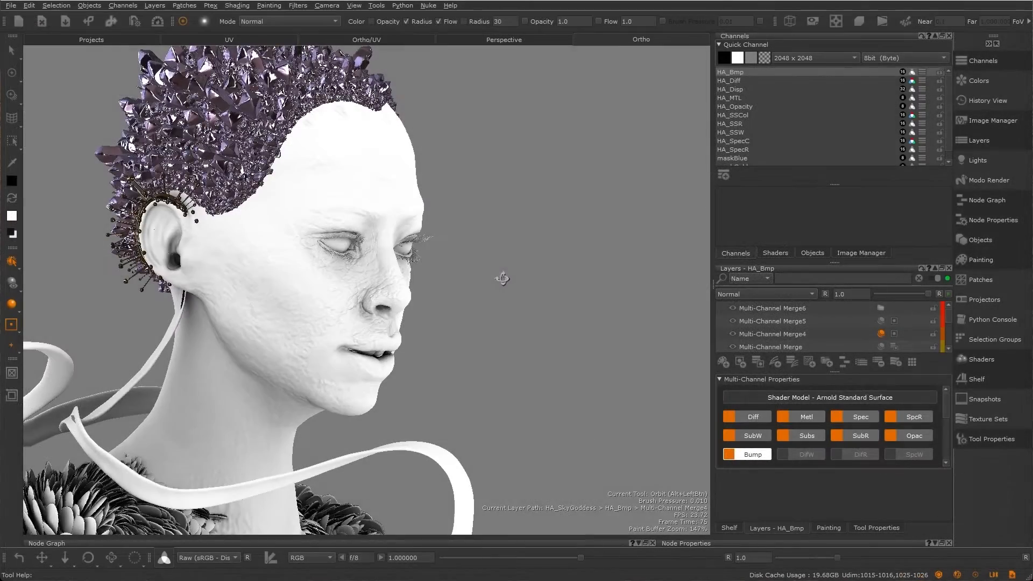
# Step: Inspect the baked result on the sky goddess model in the viewport
pyautogui.moveTo(498, 279)
pyautogui.keyDown('alt'); pyautogui.mouseDown()
pyautogui.moveTo(392, 270)
pyautogui.moveTo(468, 280)
pyautogui.moveTo(447, 292)
pyautogui.mouseUp(); pyautogui.keyUp('alt')
pyautogui.keyDown('alt'); pyautogui.moveTo(447, 292); pyautogui.dragTo(362, 295, button='right'); pyautogui.keyUp('alt')
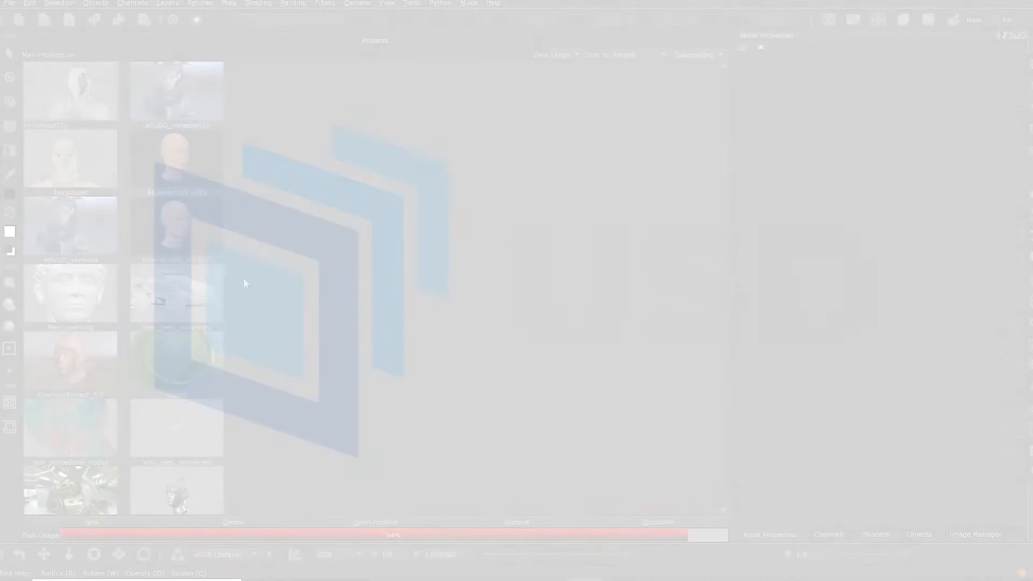
# Step: Start a new project and load a USD assembly file as its geometry
pyautogui.rightClick(390, 179)
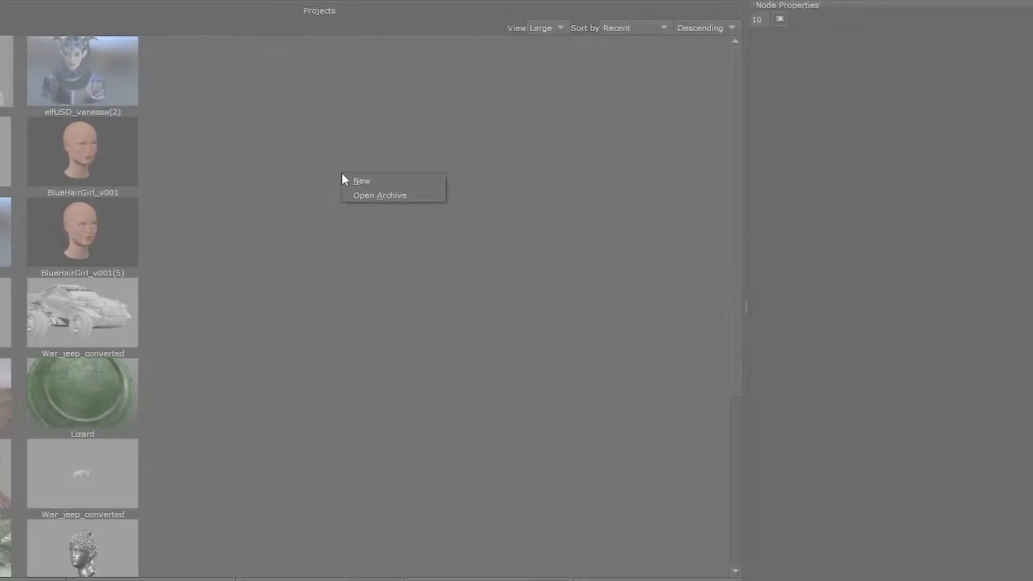
pyautogui.click(402, 183)
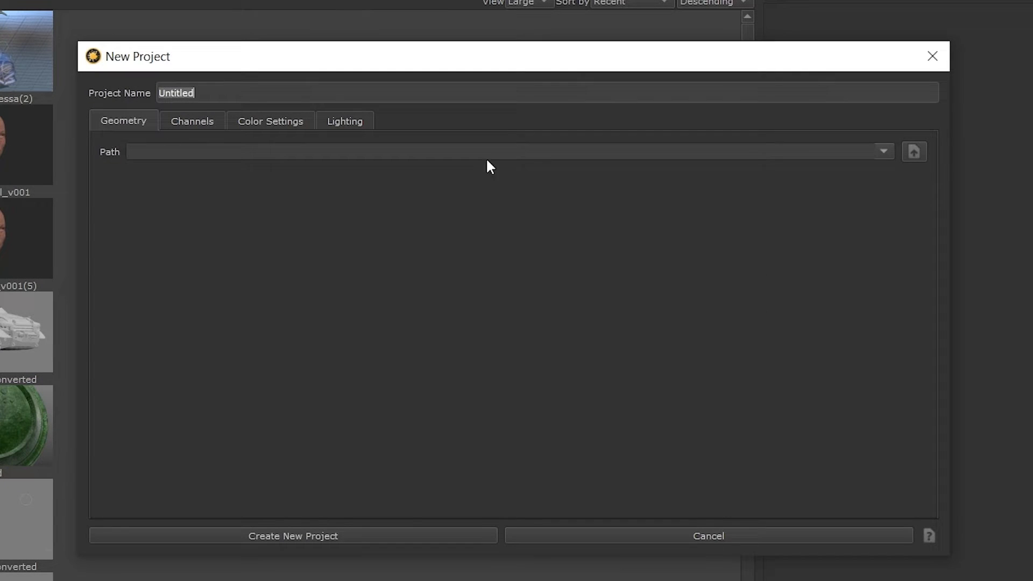
pyautogui.click(914, 151)
pyautogui.click(589, 163)
pyautogui.doubleClick(591, 164)
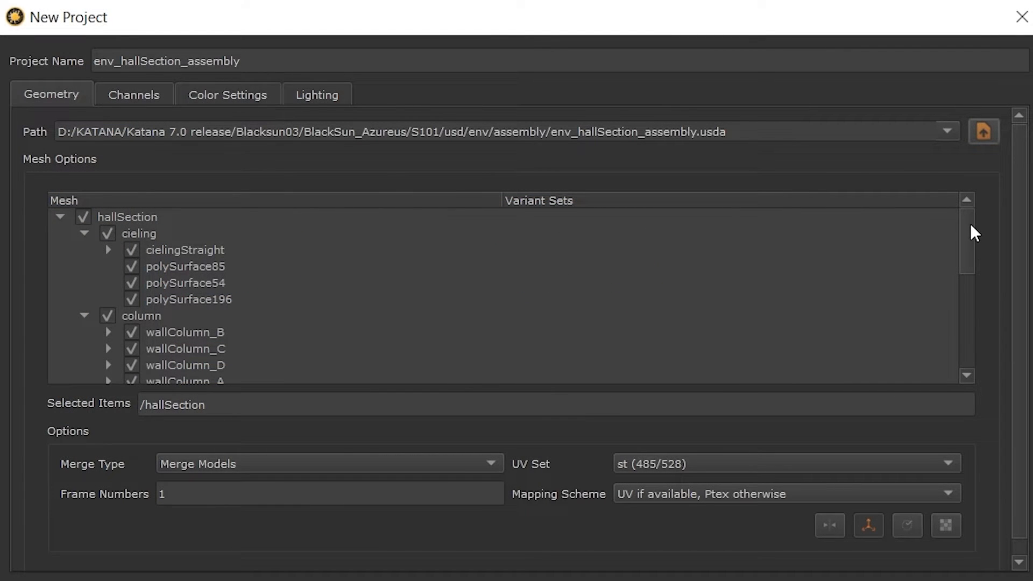
# Step: Set the SkyGoddess_Body modelVariant to Full
pyautogui.moveTo(969, 223); pyautogui.dragTo(963, 289)
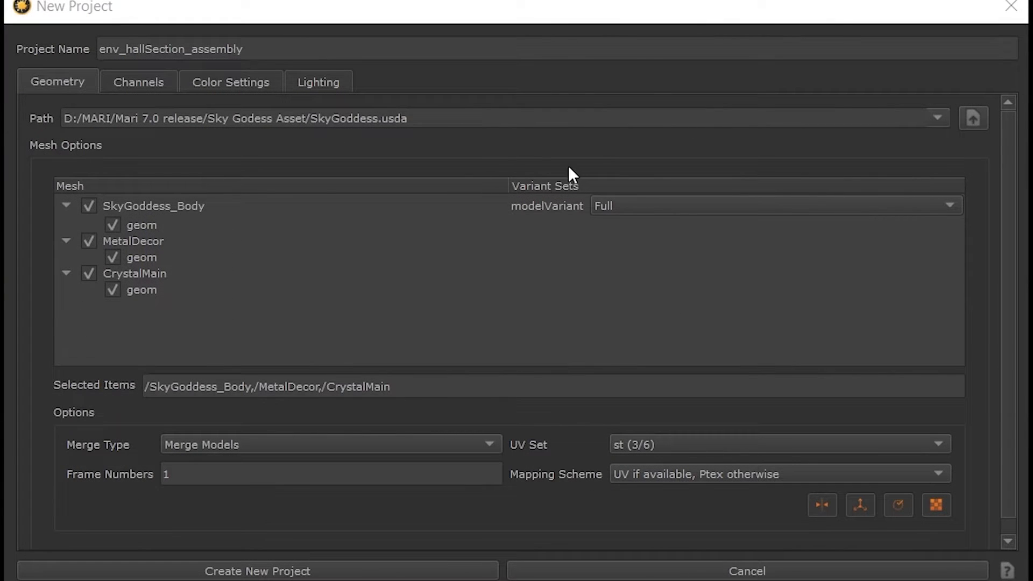
pyautogui.click(647, 208)
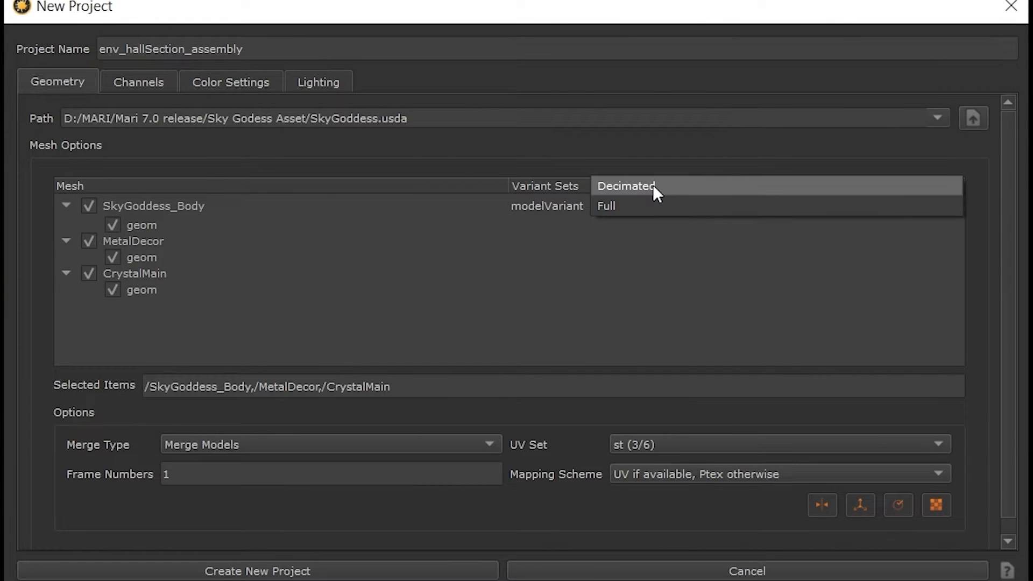
pyautogui.click(654, 205)
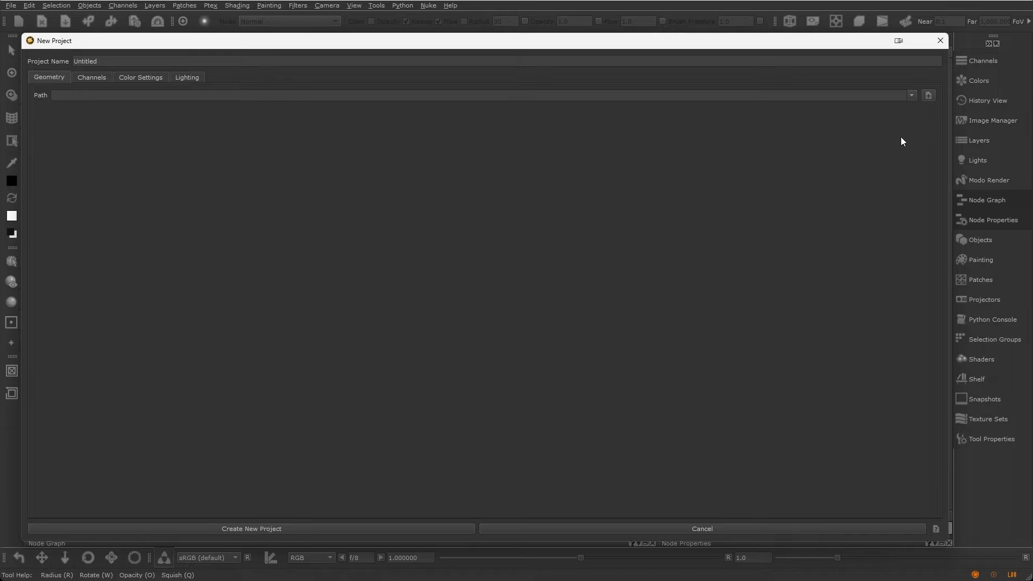
# Step: Load SkyGoddess.usda as the new project's geometry path
pyautogui.click(928, 96)
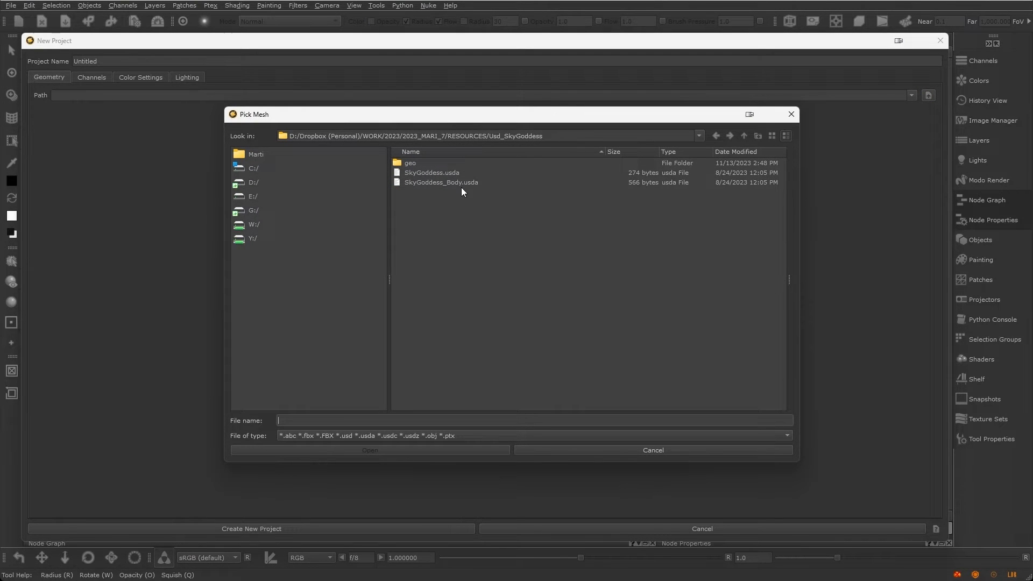
pyautogui.doubleClick(433, 173)
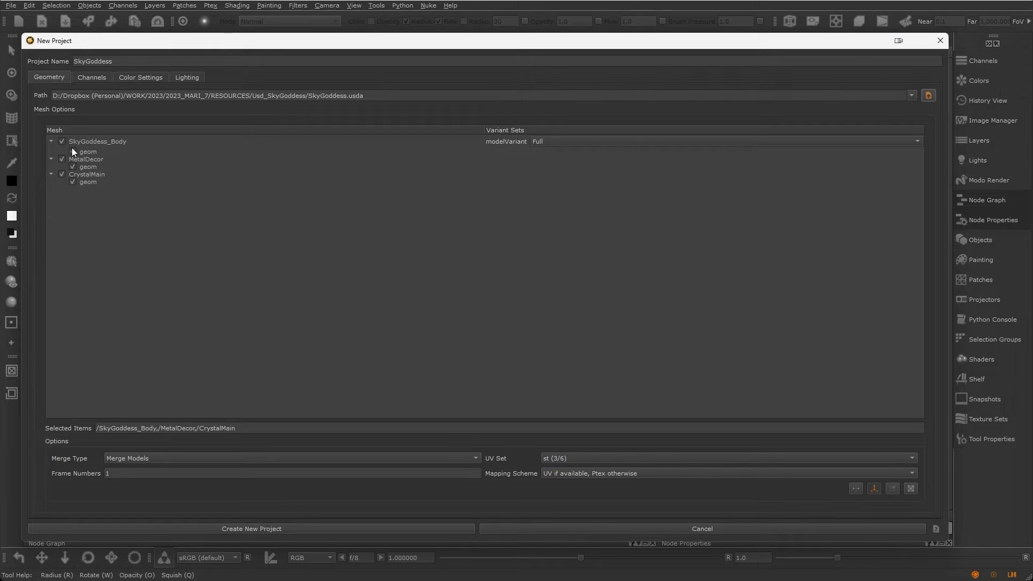
# Step: Expand and collapse the SkyGoddess mesh hierarchy entries to review their geom children
pyautogui.click(51, 142)
pyautogui.click(52, 142)
pyautogui.click(50, 157)
pyautogui.click(50, 158)
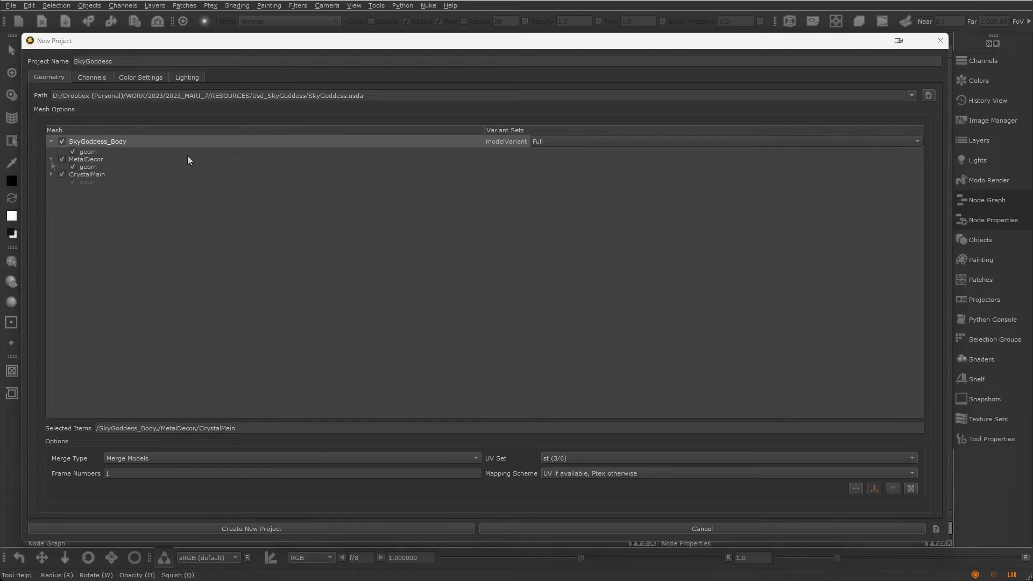
pyautogui.click(64, 142)
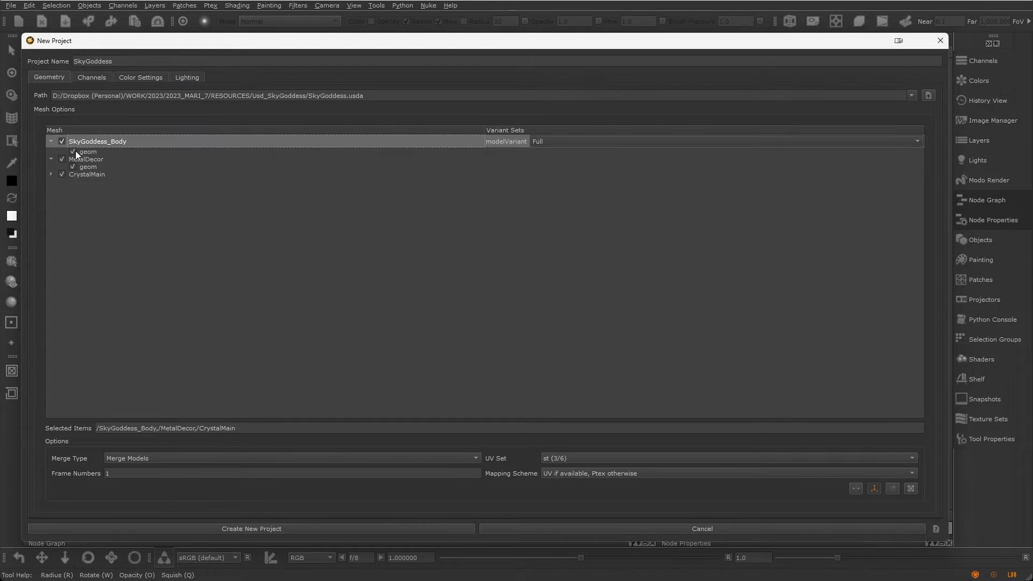
# Step: Expand the CrystalMain entry in the mesh hierarchy to reveal its geom child
pyautogui.click(62, 159)
pyautogui.click(61, 175)
pyautogui.click(61, 175)
pyautogui.click(51, 174)
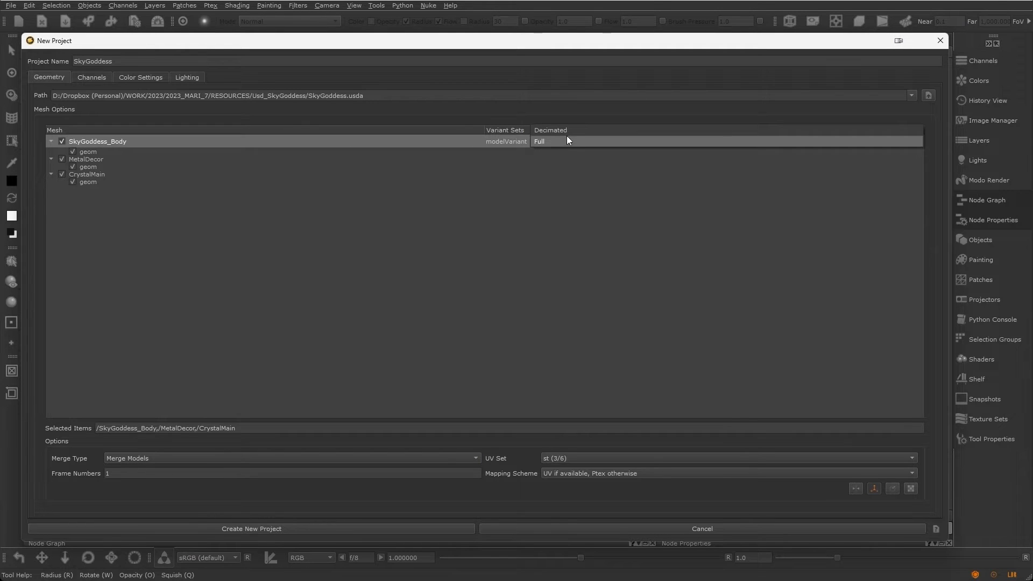
# Step: Switch the SkyGoddess_Body modelVariant to Decimated
pyautogui.click(567, 140)
pyautogui.click(572, 155)
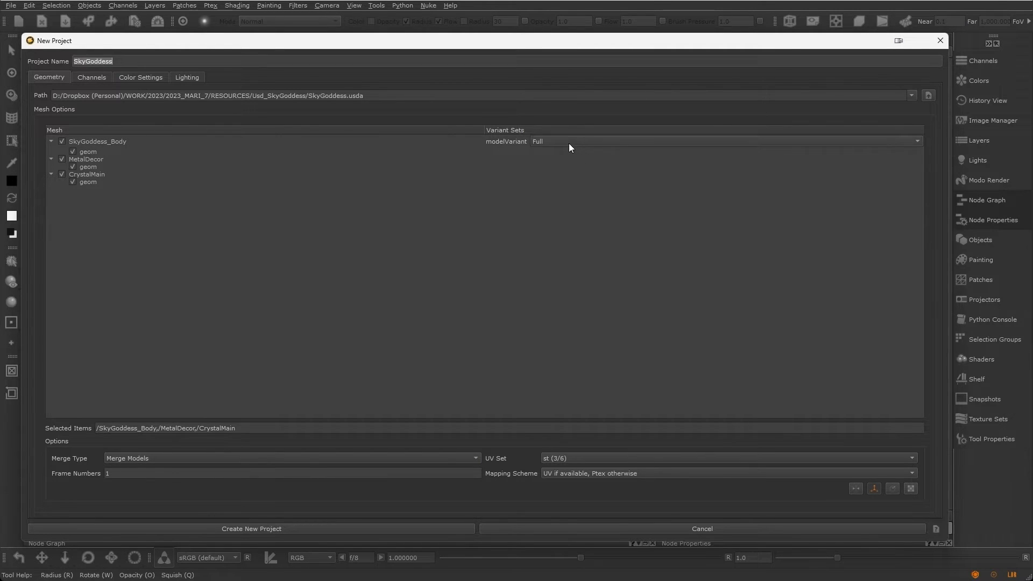
pyautogui.click(567, 142)
pyautogui.click(565, 131)
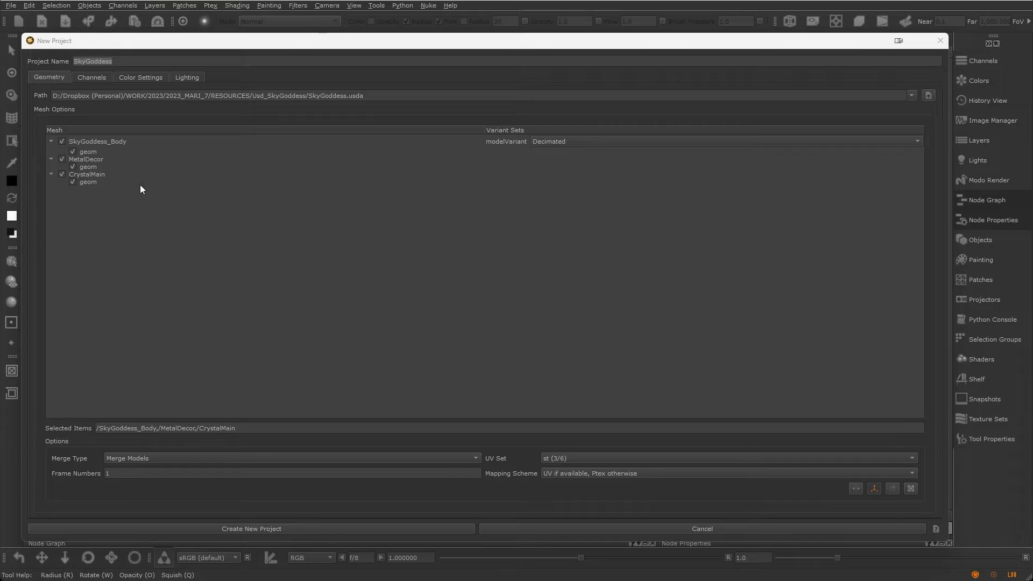
# Step: Toggle the inclusion checkboxes of SkyGoddess_Body and MetalDecor in the mesh list
pyautogui.click(64, 139)
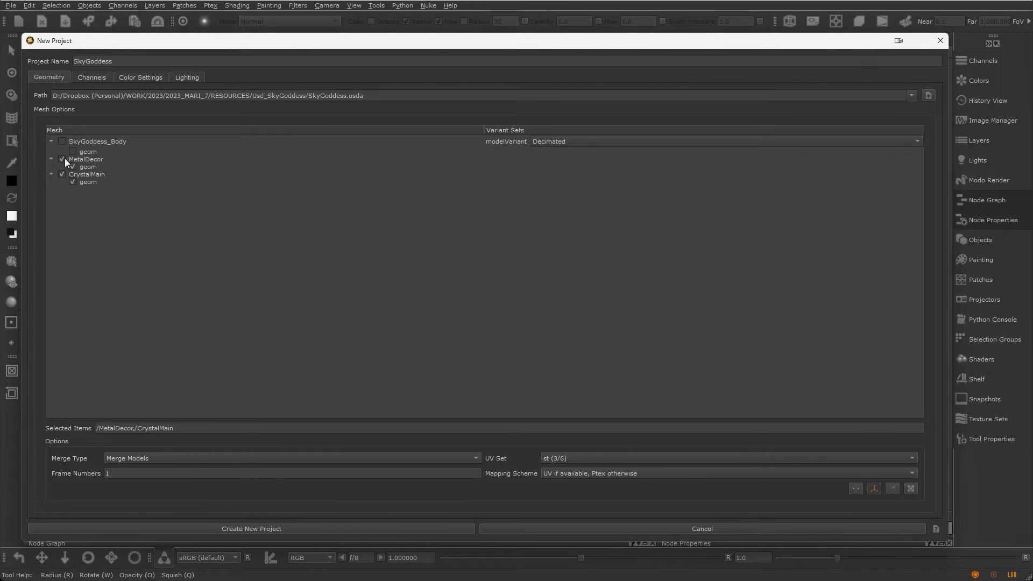
pyautogui.click(63, 159)
pyautogui.click(62, 142)
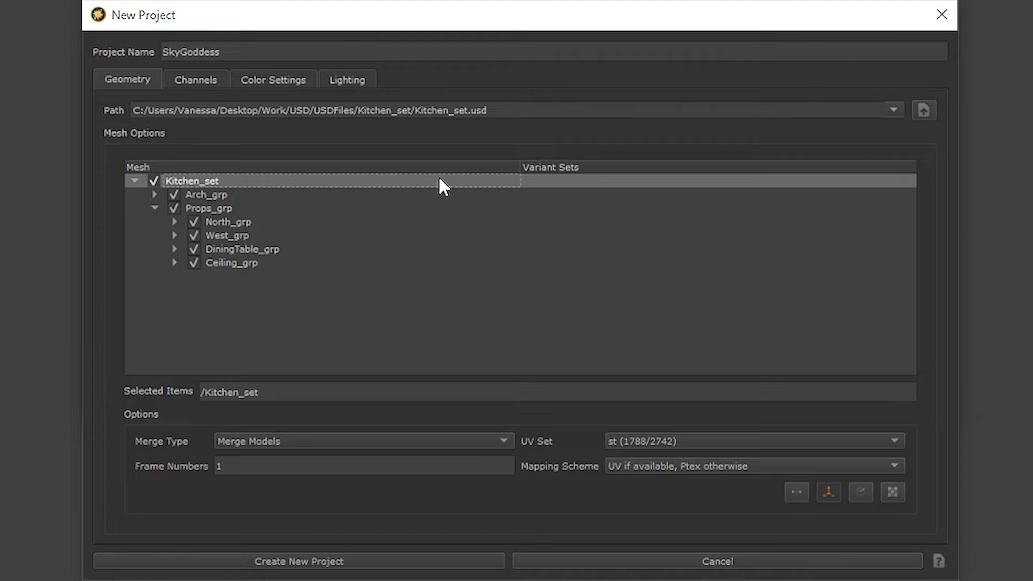
# Step: Select Kitchen_set meshes by expression, entering "/Kitchen_set/Props_grp, !/Kitchen_set/Props_grp/" to load props while excluding a child
pyautogui.rightClick(438, 179)
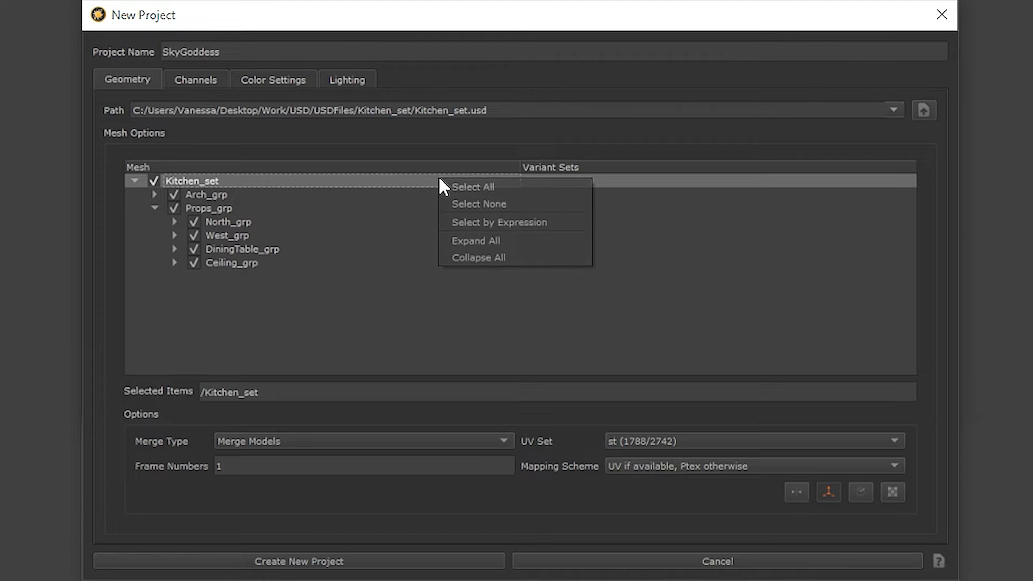
pyautogui.click(476, 221)
pyautogui.write('/Ki')
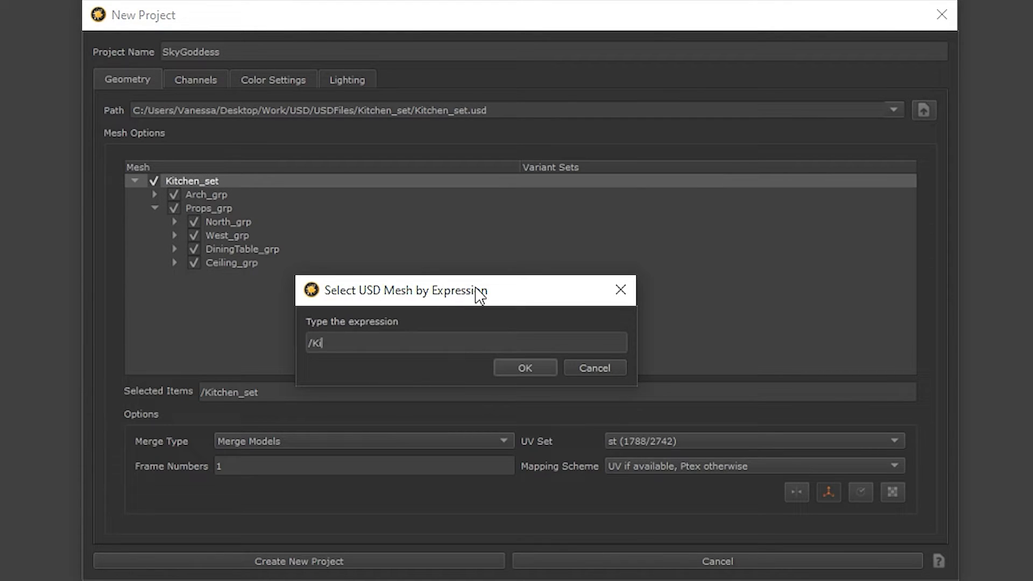
pyautogui.write('tchen_set/P')
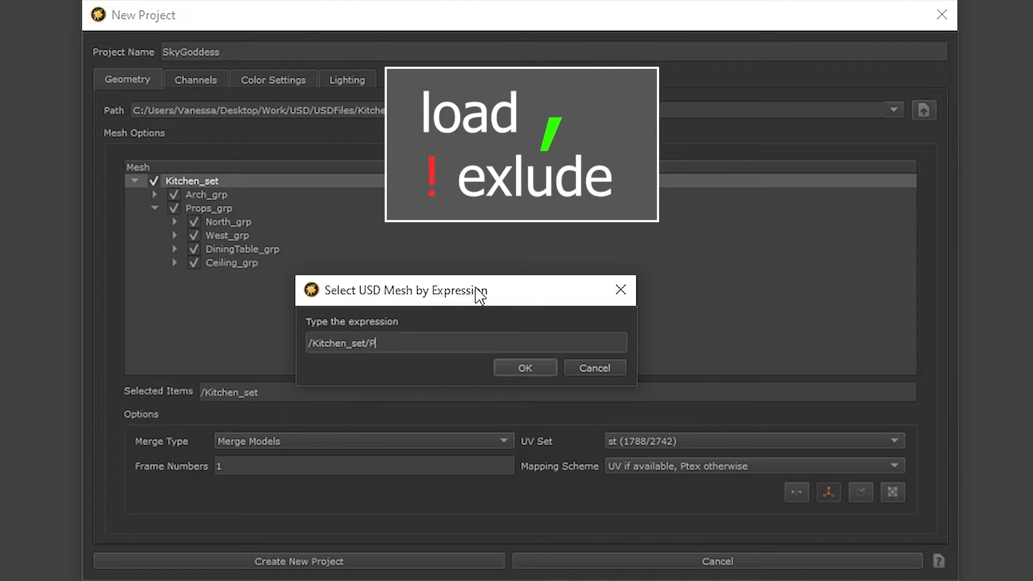
pyautogui.write('rops_grp, !/Kitchen_set')
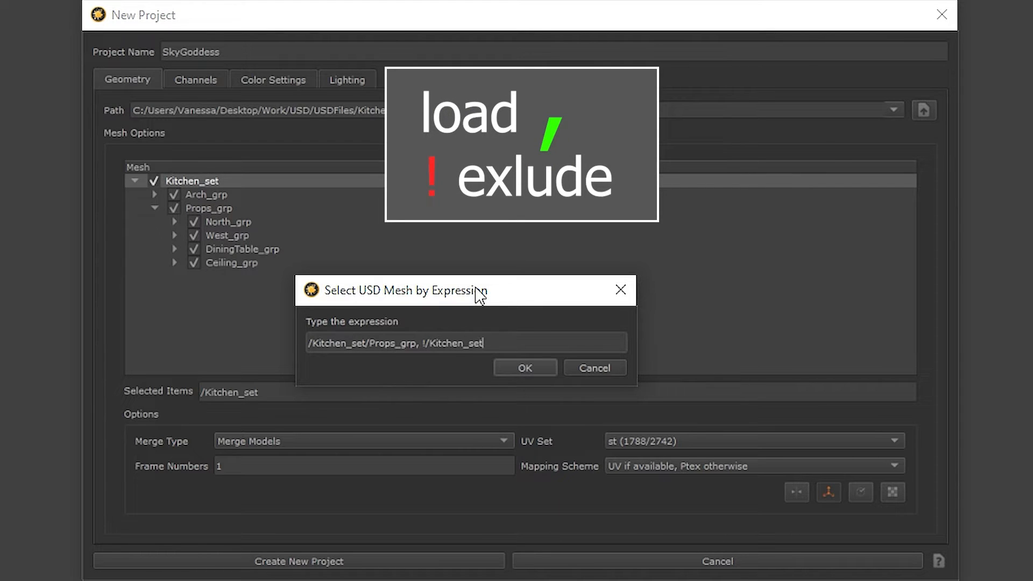
pyautogui.write('/Props_grp/')
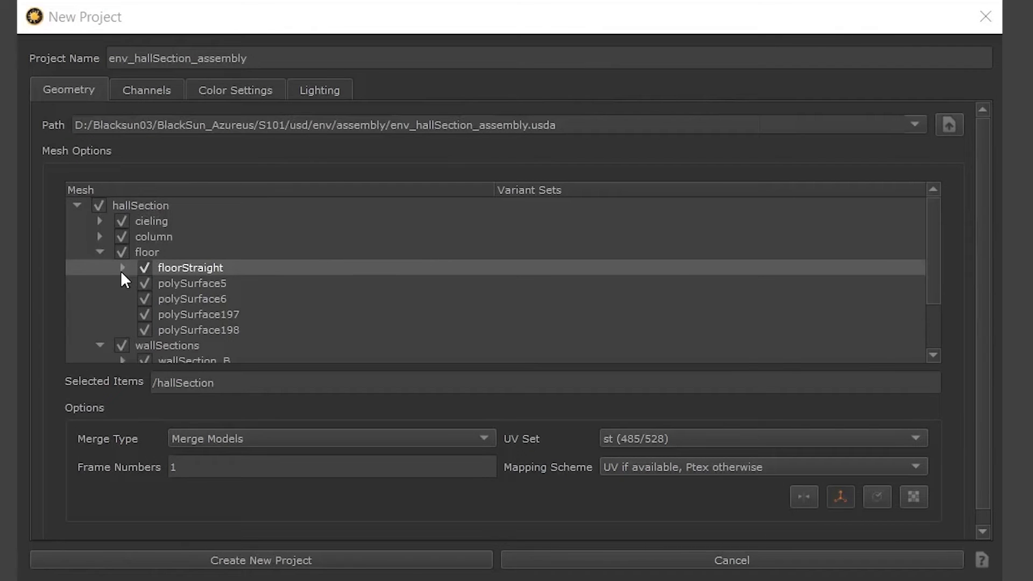
# Step: Expand floorStraight and select only /hallSection/floor/floorStraight by expression
pyautogui.click(123, 267)
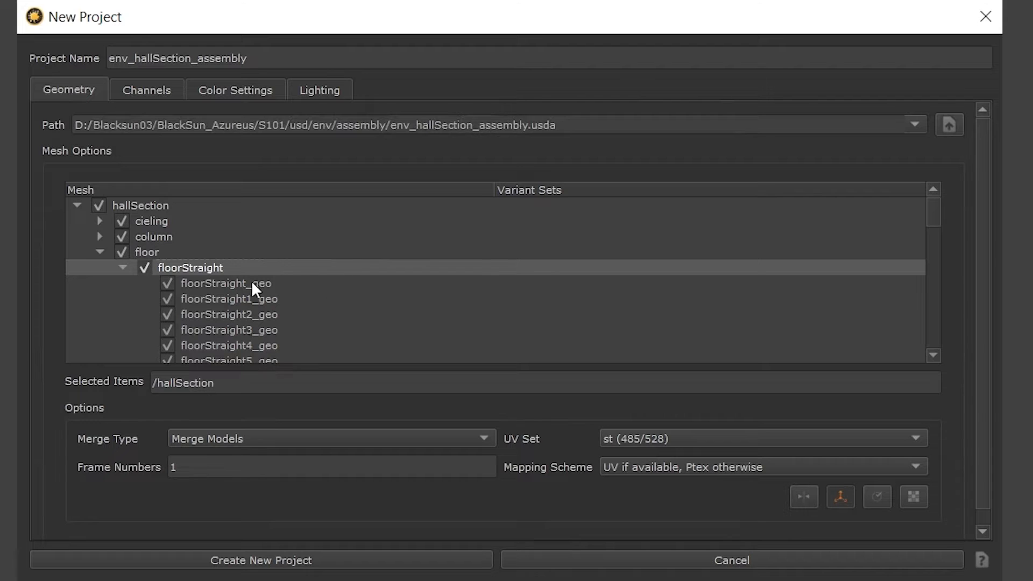
pyautogui.rightClick(369, 265)
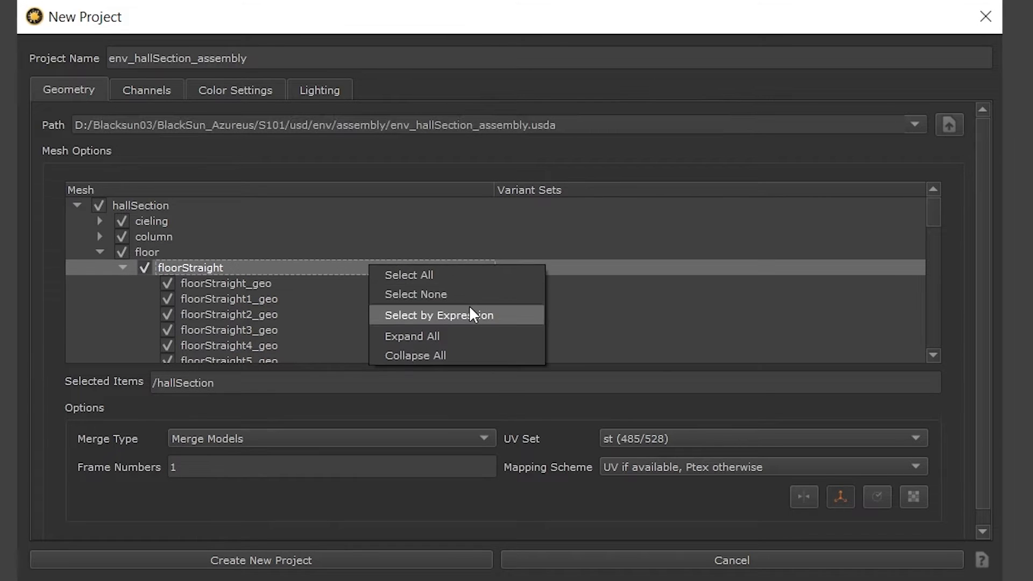
pyautogui.click(470, 311)
pyautogui.write('/hallSection/flo')
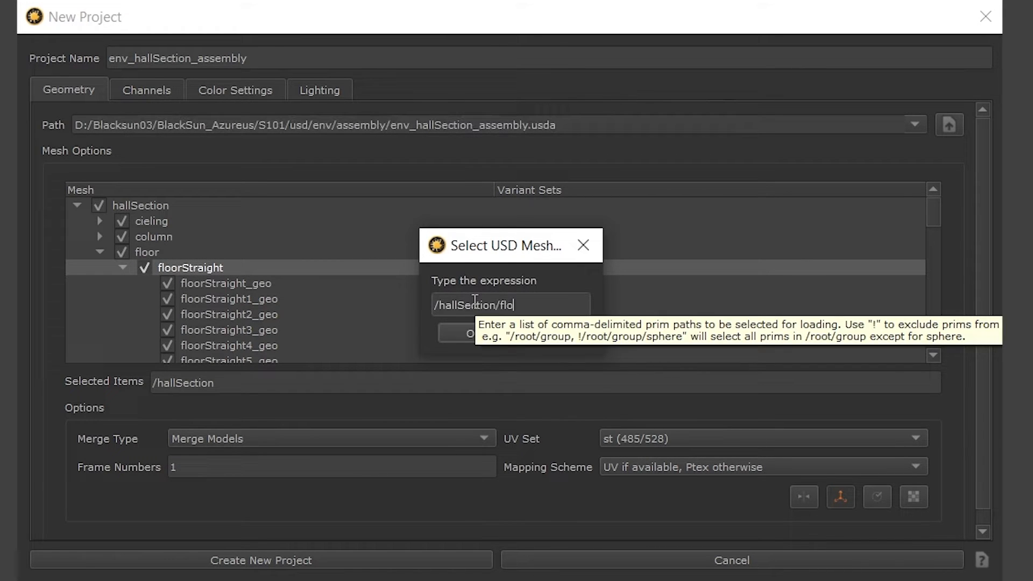
pyautogui.write('or/floorStraight')
pyautogui.click(486, 334)
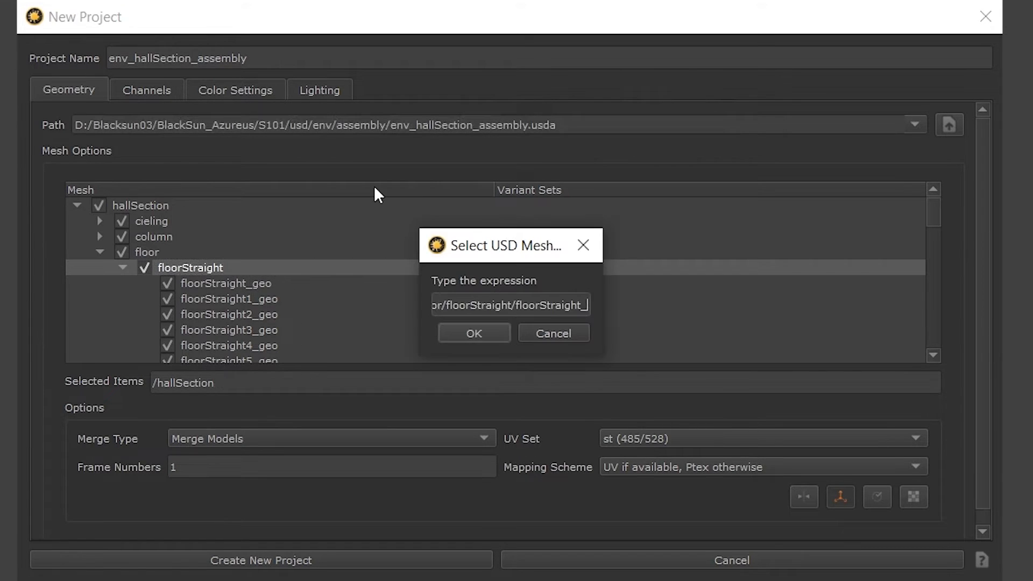
# Step: Build a selection expression listing the floorStraight_geo, floorStraight2_geo and floorStraight3_geo paths individually
pyautogui.write('geo')
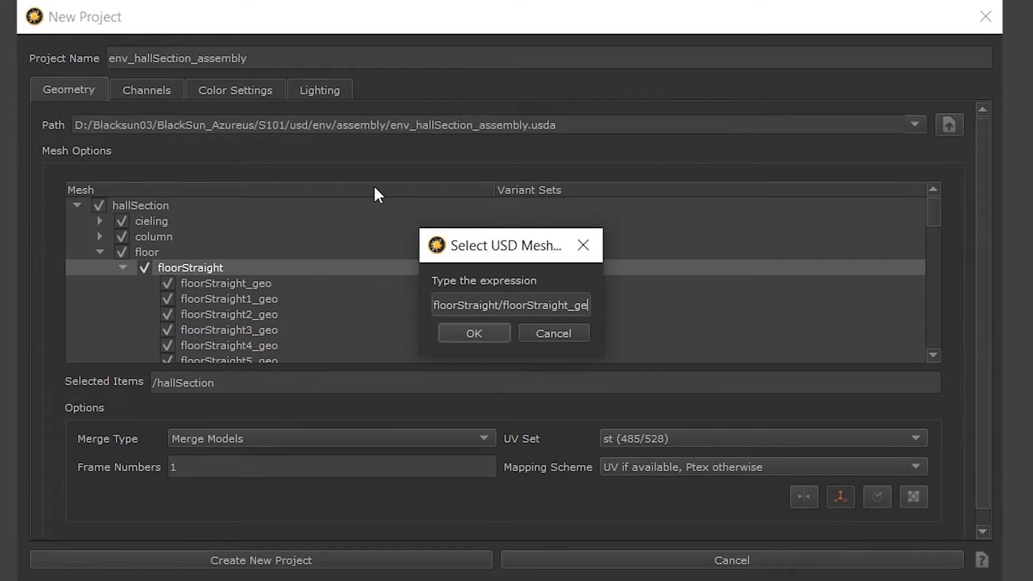
pyautogui.press('Left')
pyautogui.press('Left')
pyautogui.press('Left')
pyautogui.press('Left')
pyautogui.doubleClick(512, 256)
pyautogui.write('2')
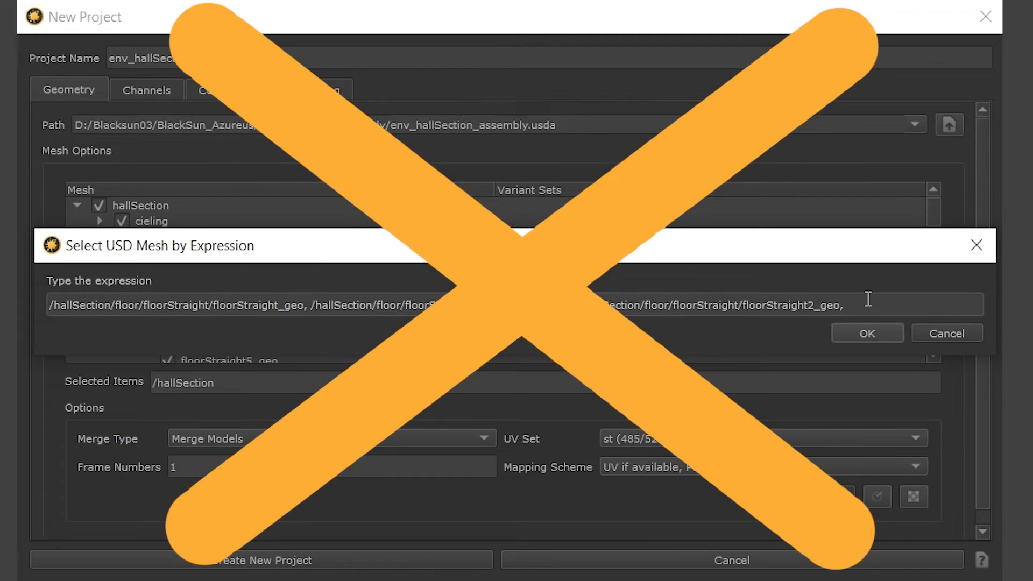
pyautogui.write('_geo, /hallSection/floor/floorStraight/floorStraight')
pyautogui.write('3')
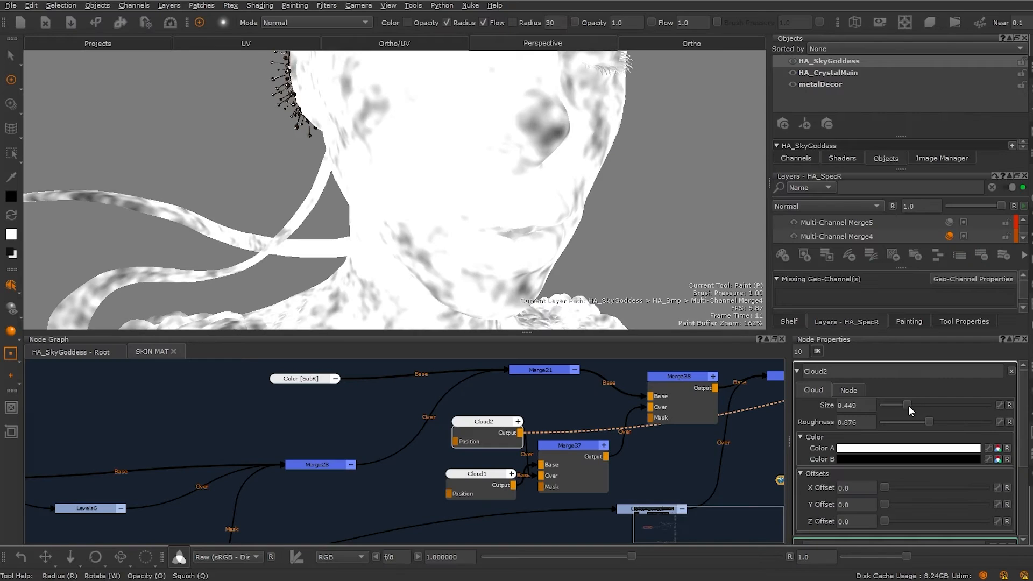
# Step: Adjust the Cloud2 node's Size slider while viewing the Cloud1 node's output
pyautogui.moveTo(908, 405); pyautogui.dragTo(893, 404)
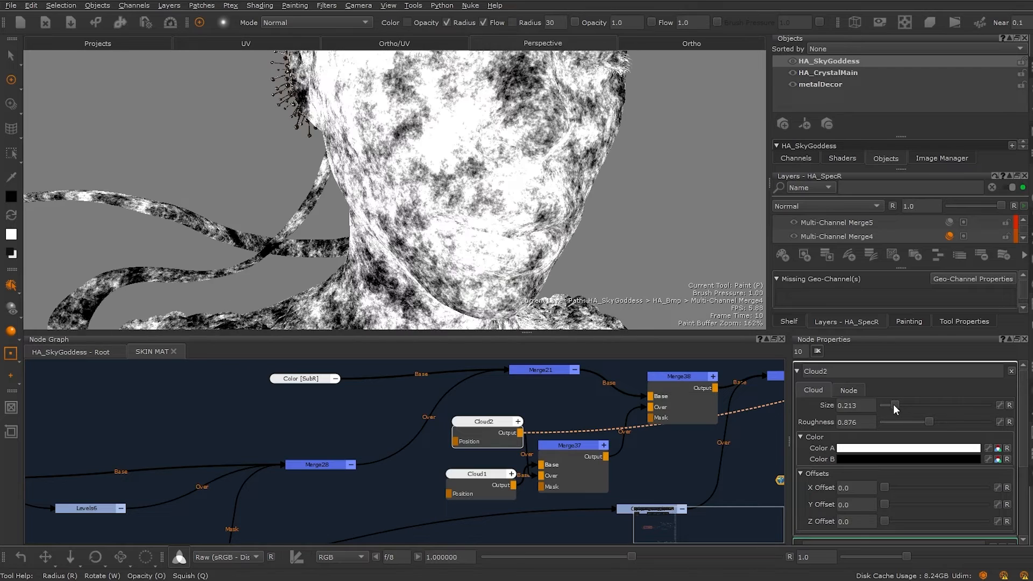
pyautogui.click(464, 492)
pyautogui.doubleClick(490, 474)
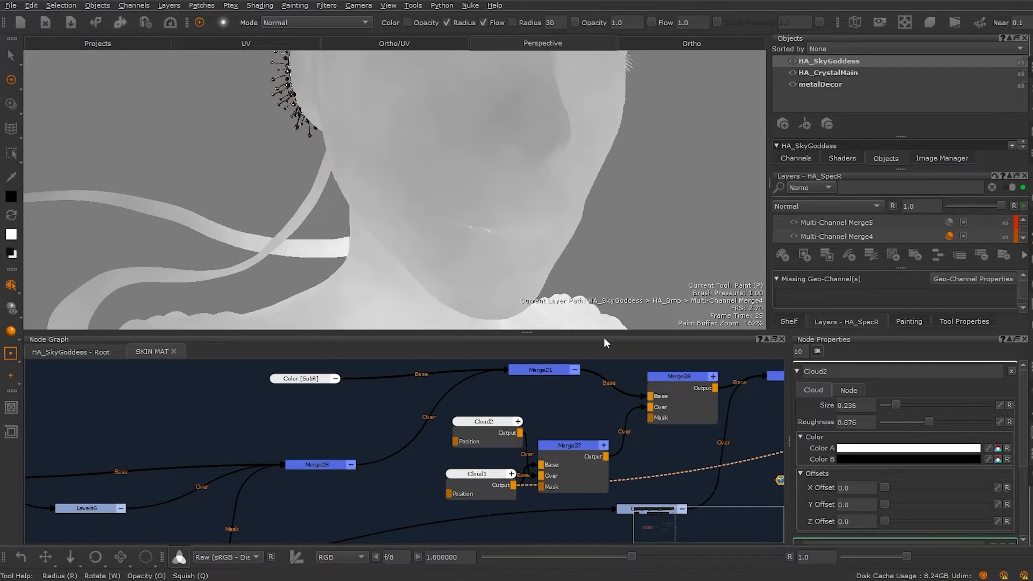
pyautogui.moveTo(907, 405); pyautogui.dragTo(892, 413)
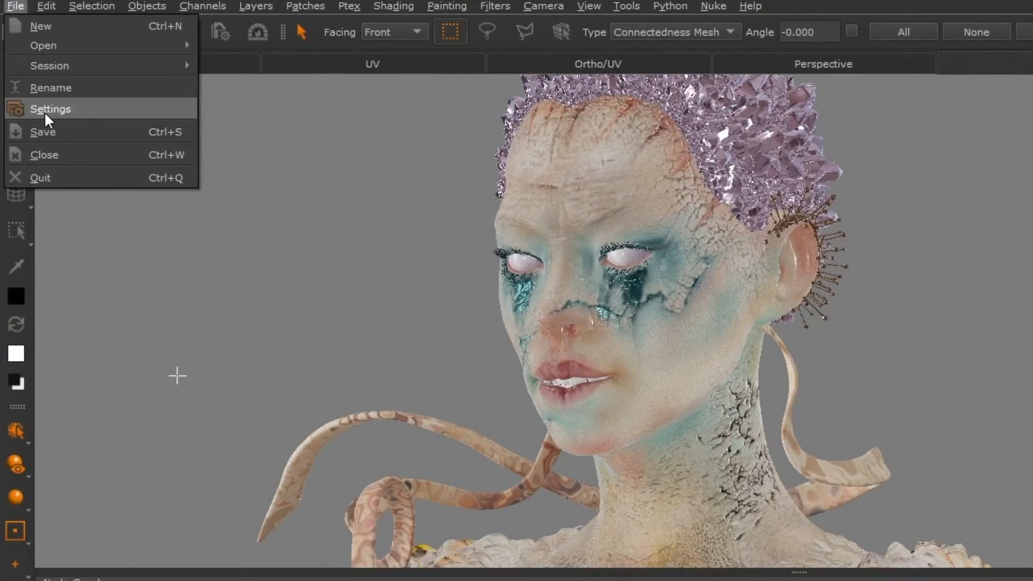
# Step: Open the project settings and set the Backup Path to D:/Mari_backup
pyautogui.click(44, 110)
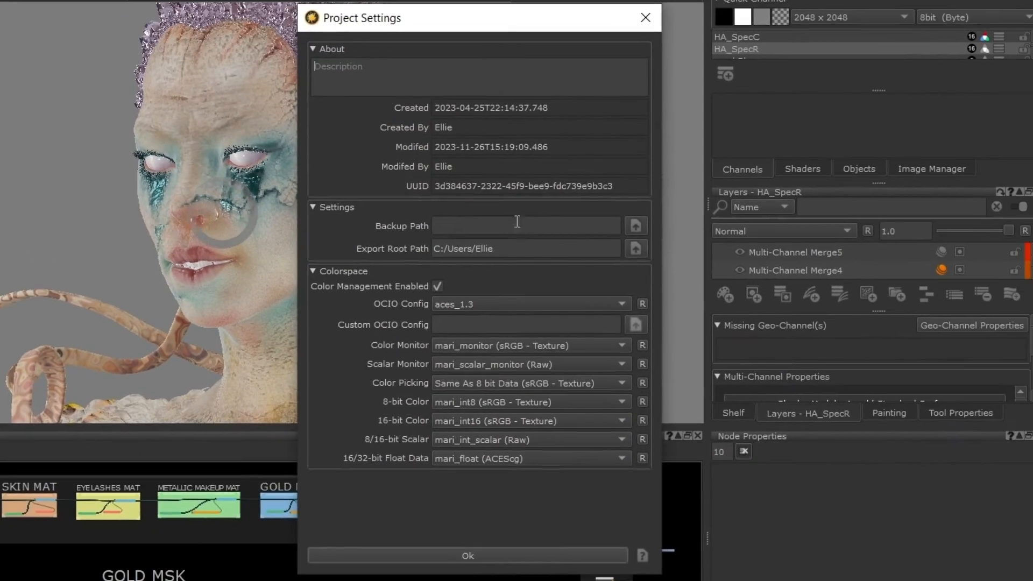
pyautogui.click(631, 231)
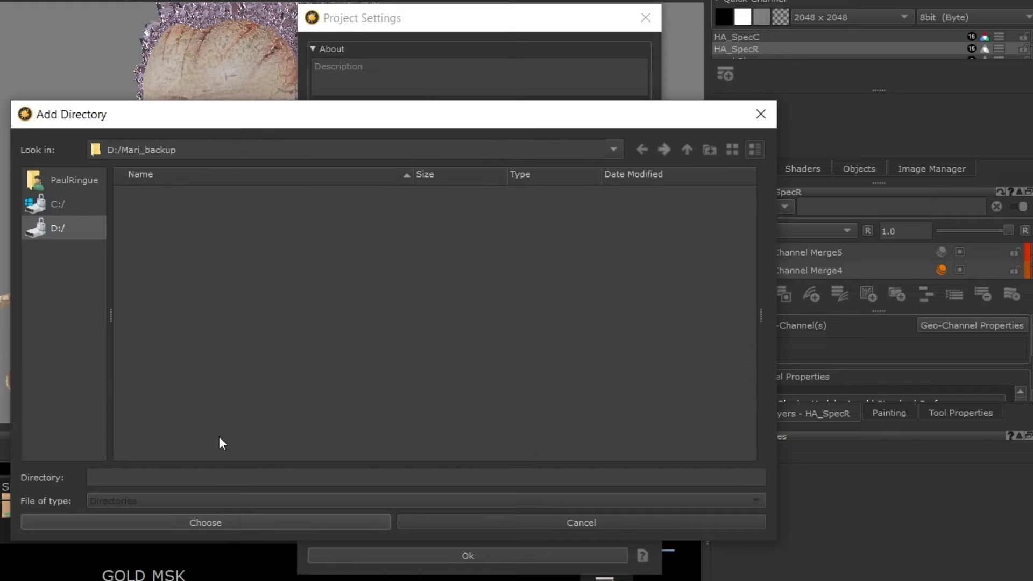
pyautogui.click(204, 523)
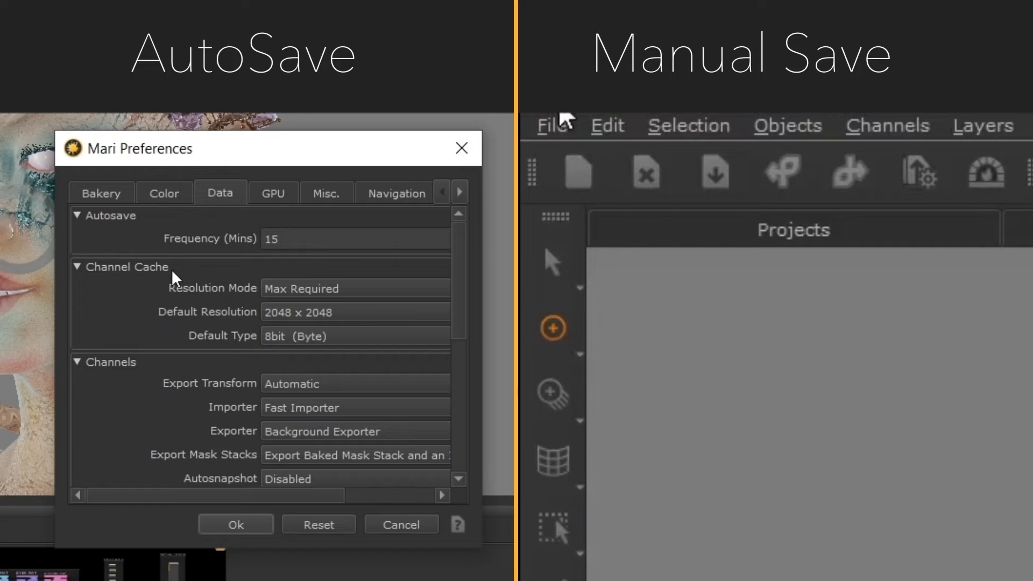
pyautogui.click(552, 126)
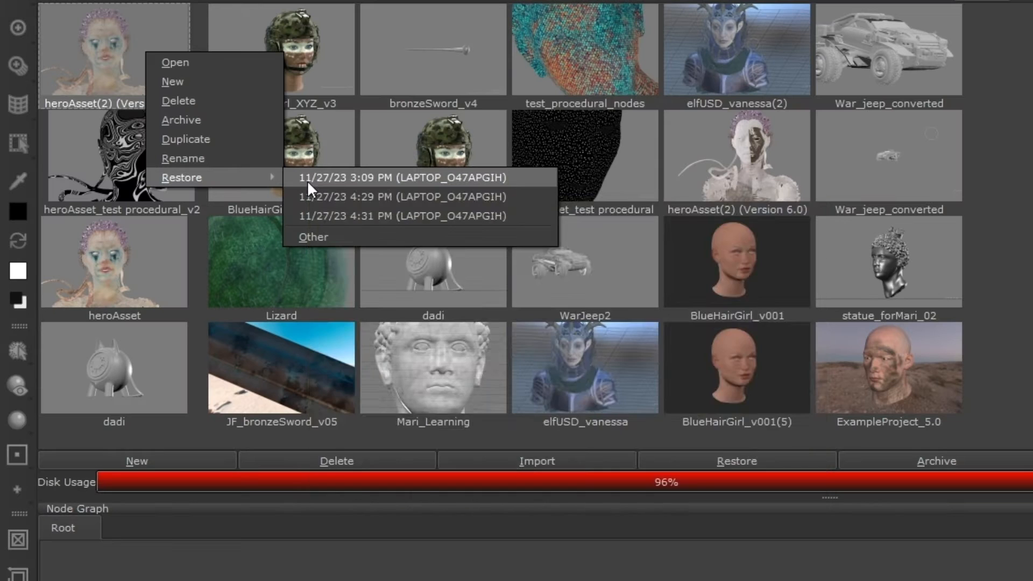
# Step: Set the Tiled2 node's Rotation Angle to about 41.5 degrees on the ribbon material
pyautogui.moveTo(308, 180)
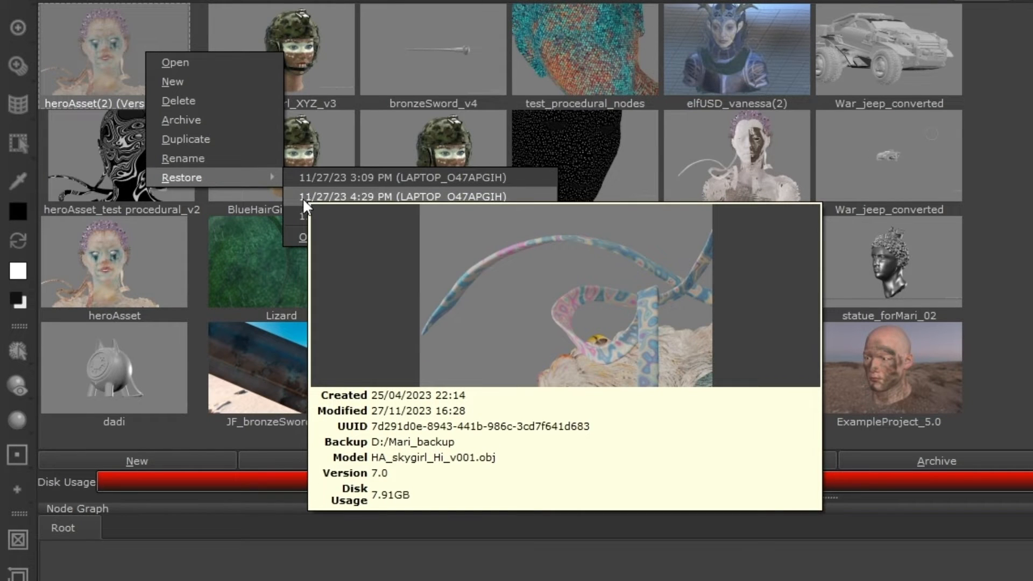
pyautogui.moveTo(303, 214)
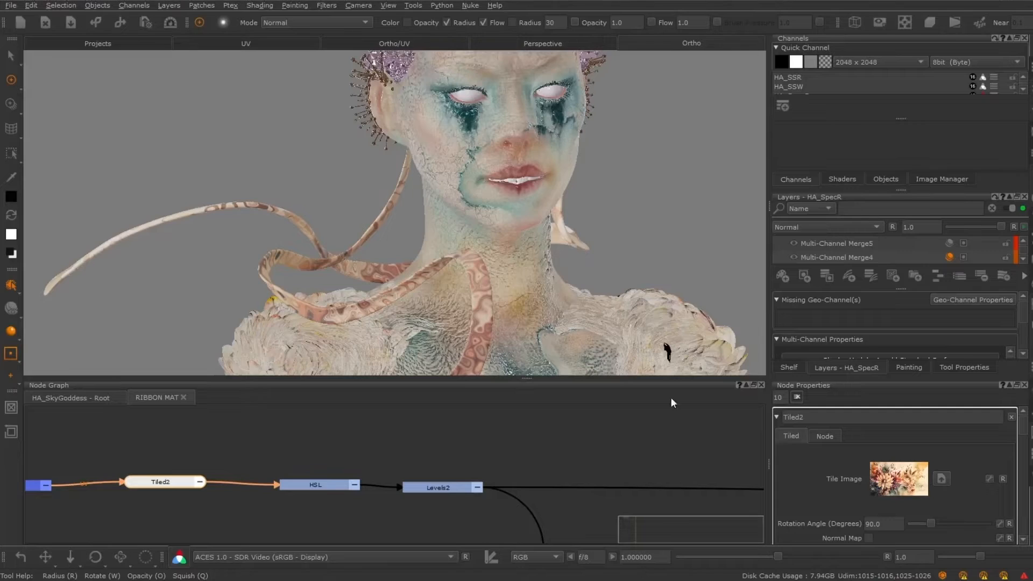
pyautogui.keyDown('alt'); pyautogui.moveTo(395, 236); pyautogui.dragTo(447, 235, button='right'); pyautogui.keyUp('alt')
pyautogui.keyDown('alt'); pyautogui.moveTo(350, 256); pyautogui.dragTo(493, 206, button='middle'); pyautogui.keyUp('alt')
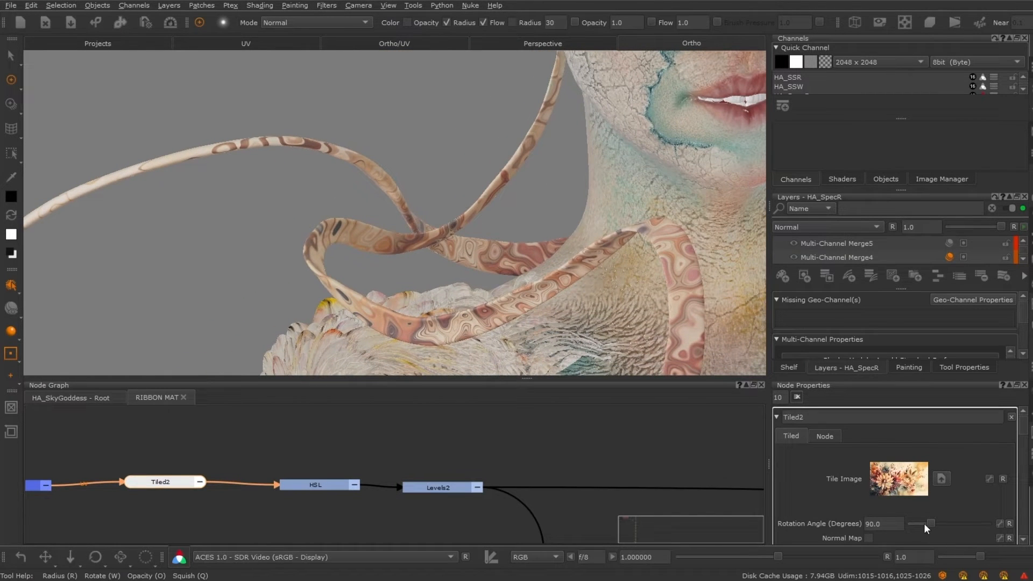
pyautogui.moveTo(930, 524)
pyautogui.mouseDown()
pyautogui.moveTo(911, 523)
pyautogui.moveTo(920, 522)
pyautogui.mouseUp()
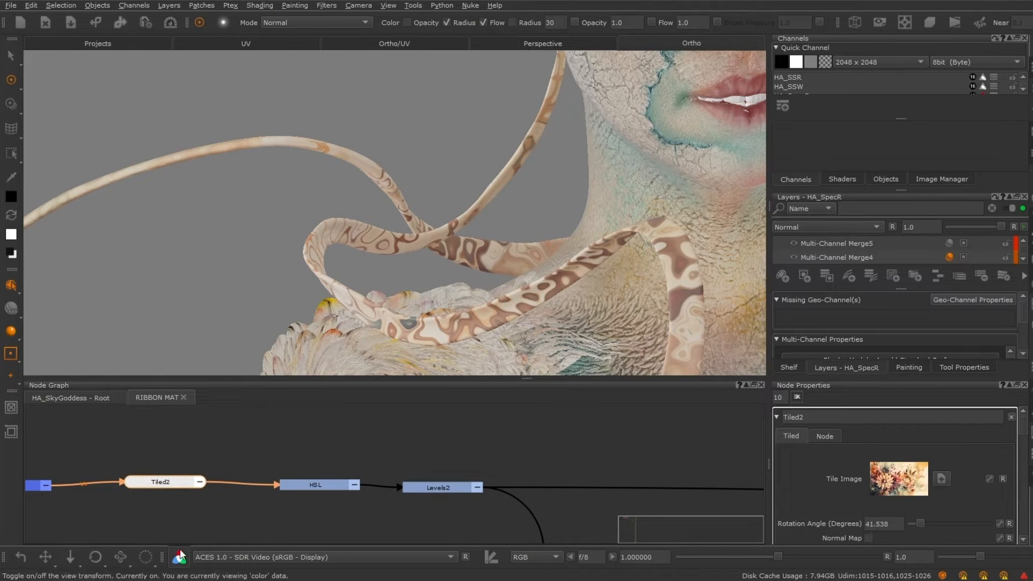
# Step: Restore the heroAsset(2) project from its 11/27/23 3:09 PM backup
pyautogui.click(98, 43)
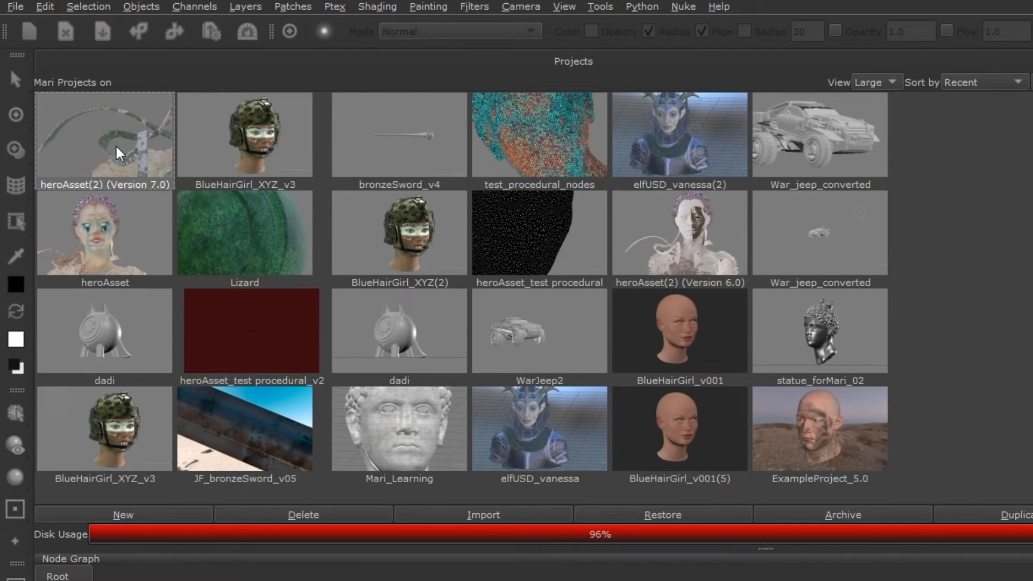
pyautogui.rightClick(99, 126)
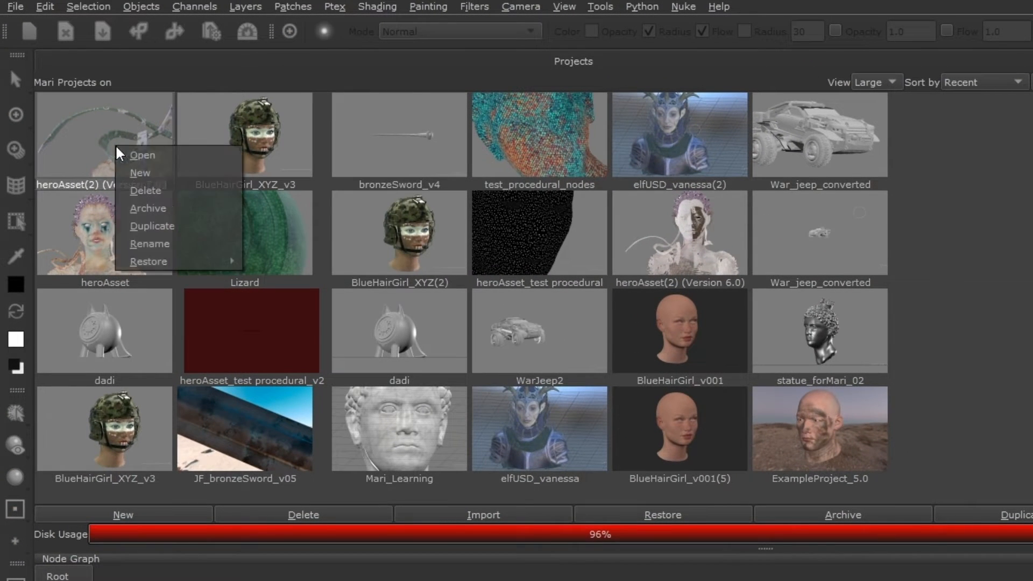
pyautogui.moveTo(174, 259)
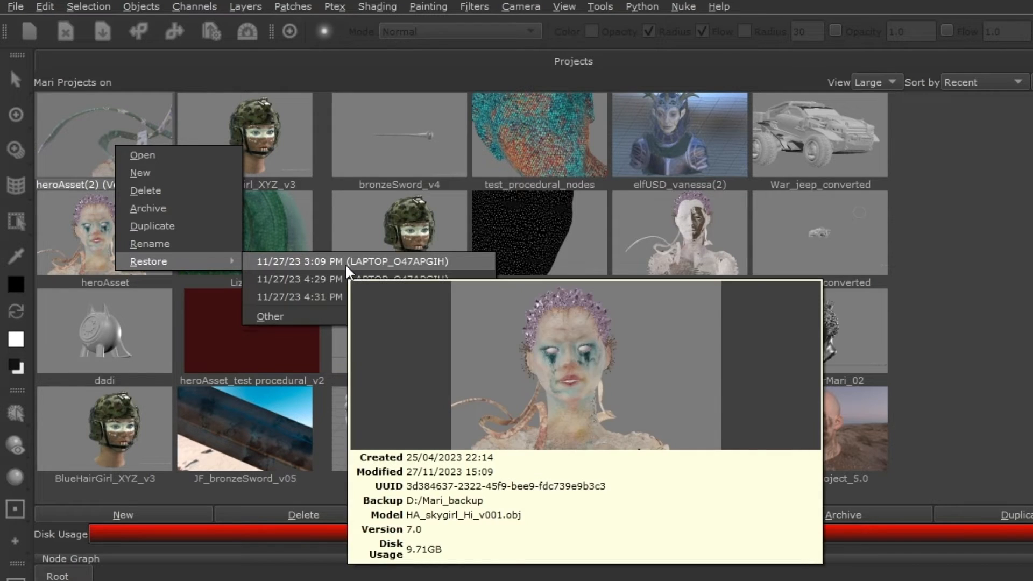
pyautogui.moveTo(330, 273)
pyautogui.moveTo(315, 293)
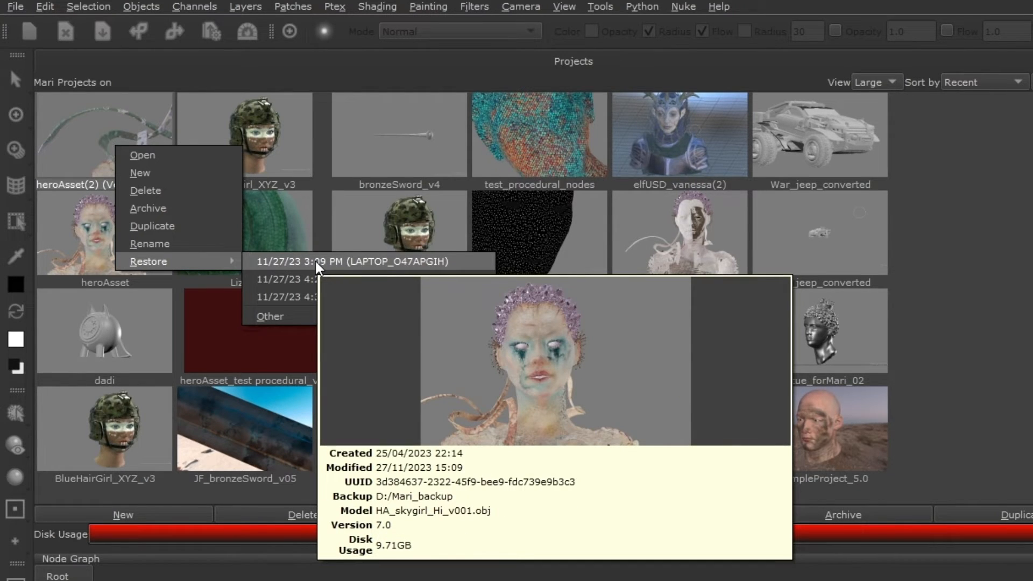
pyautogui.click(315, 261)
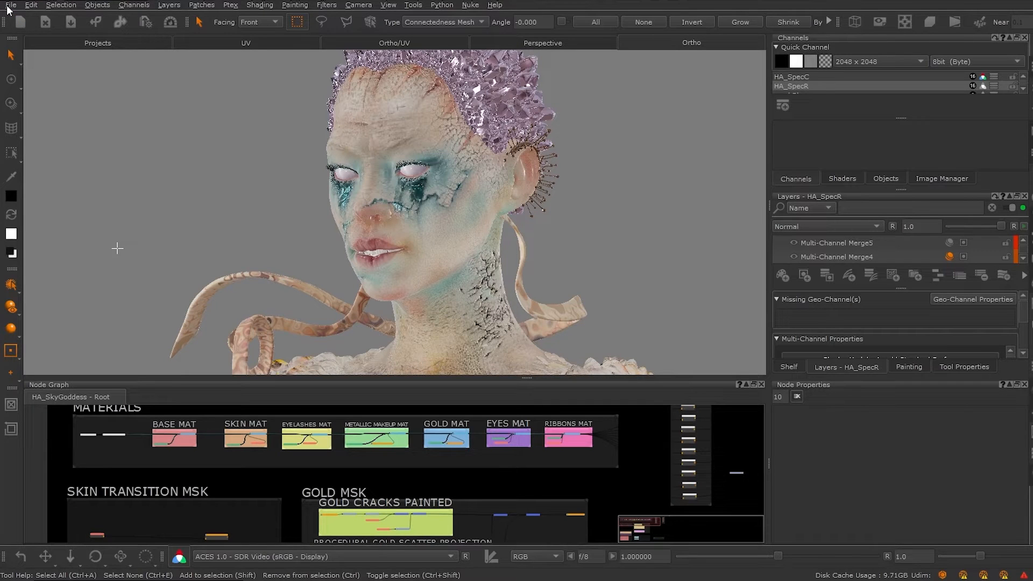
# Step: Open the current project's settings
pyautogui.click(9, 5)
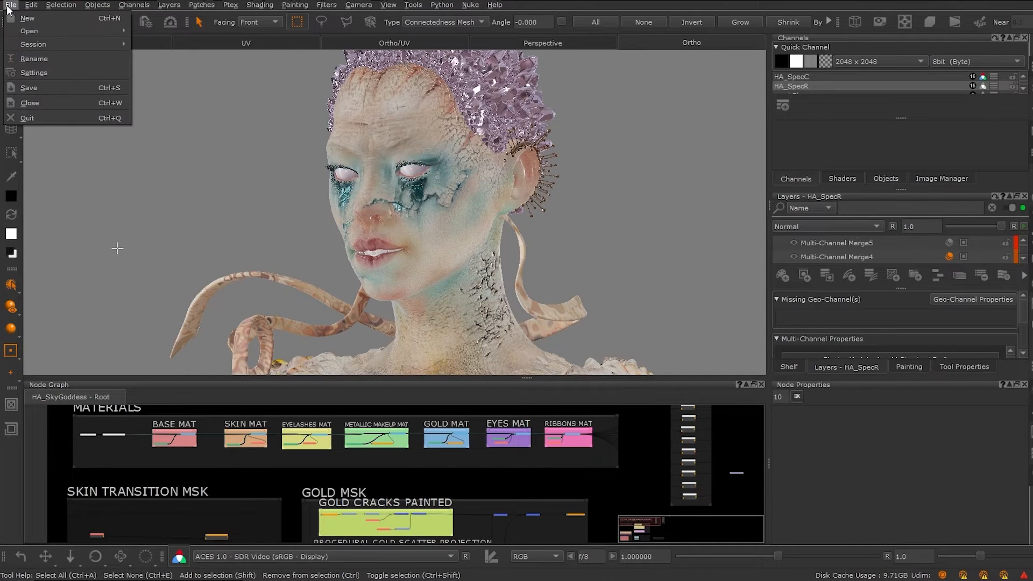
pyautogui.click(30, 73)
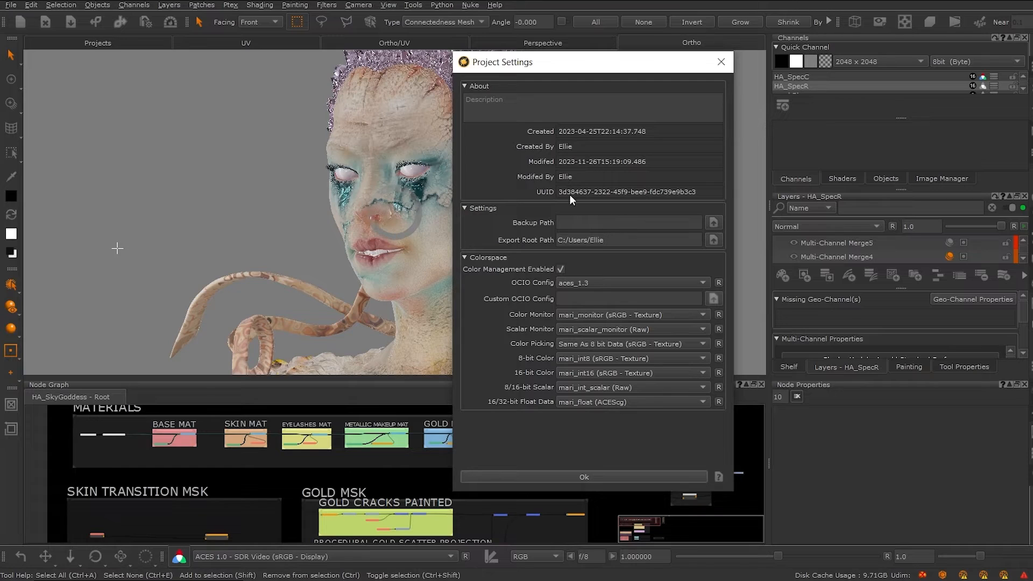
# Step: Set the current project's Backup Path to D:/Mari_backup
pyautogui.click(713, 222)
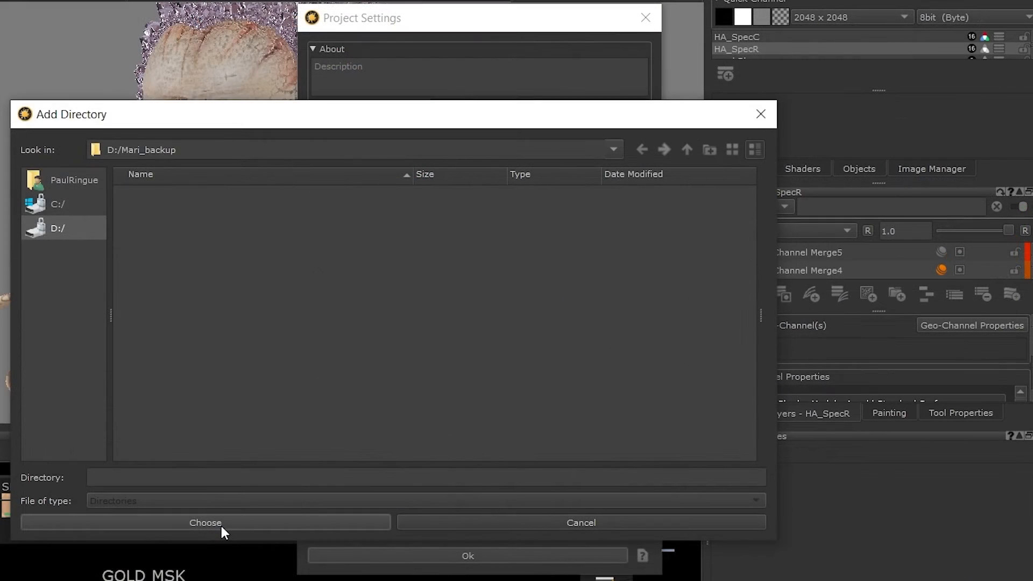
pyautogui.click(221, 523)
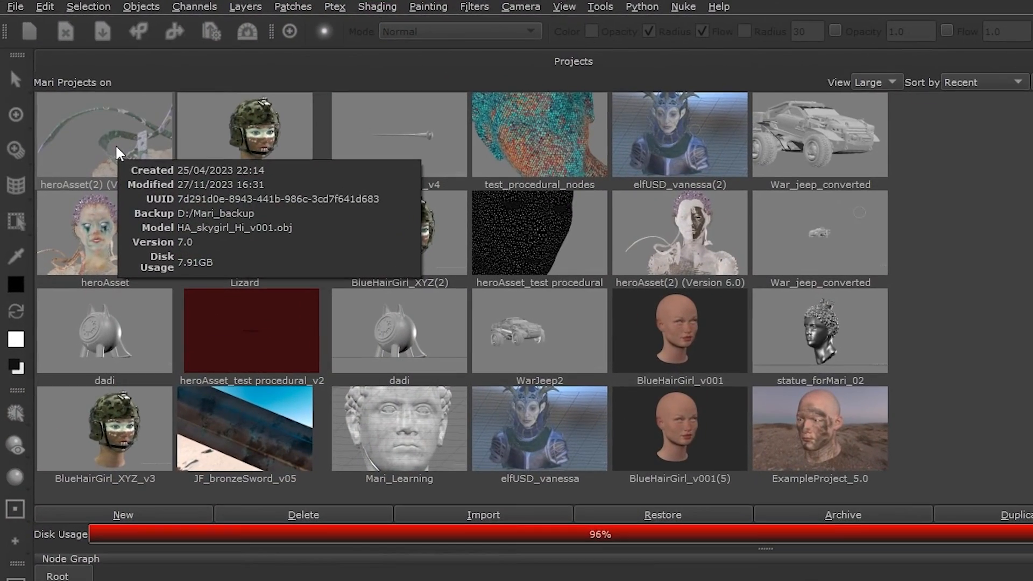
# Step: Inspect the available restore backups of the heroAsset(2) (Version 7.0) project
pyautogui.click(117, 147)
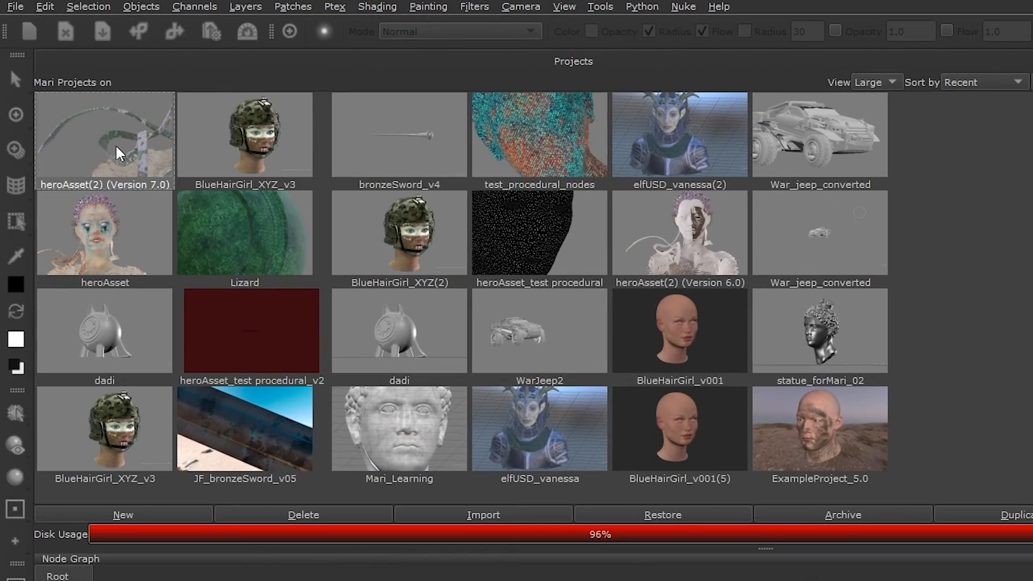
pyautogui.rightClick(116, 147)
pyautogui.moveTo(173, 261)
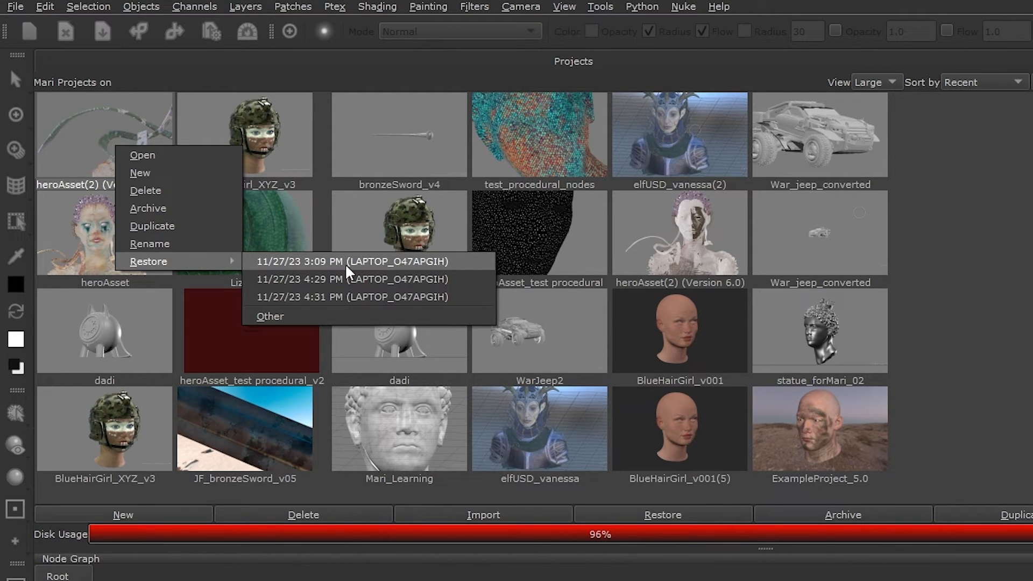
pyautogui.moveTo(330, 277)
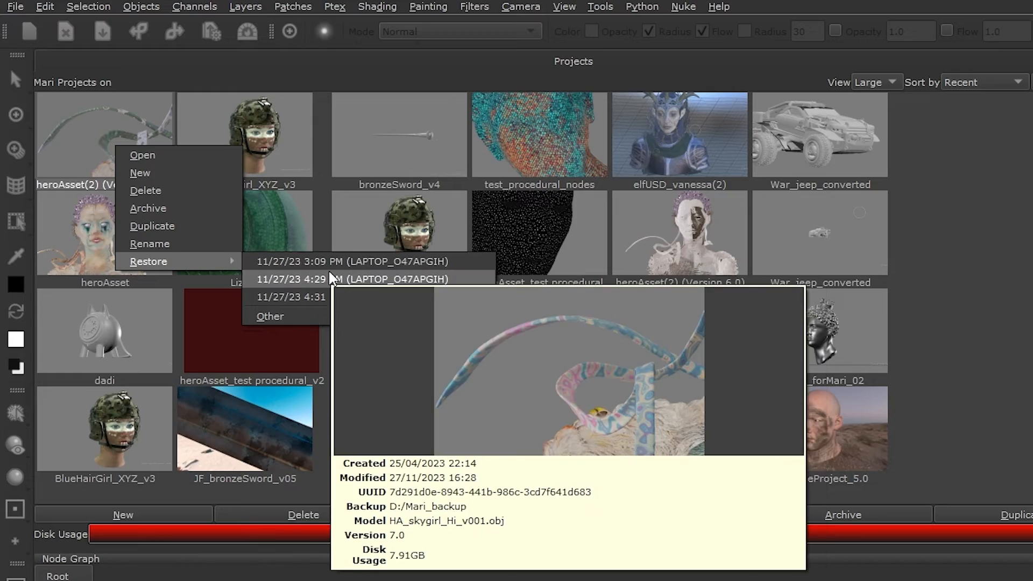
pyautogui.moveTo(316, 296)
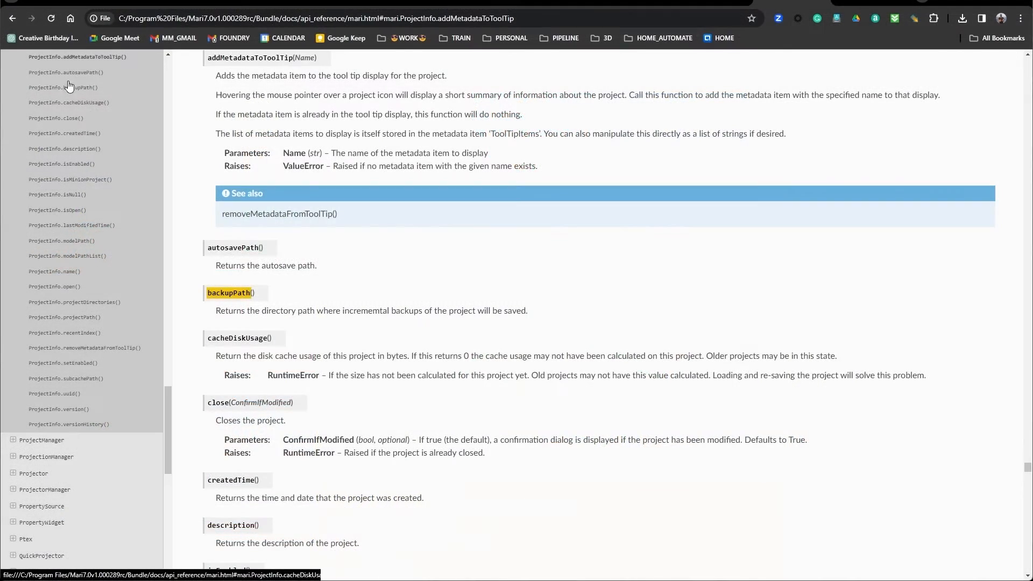
# Step: Read the ProjectInfo API documentation entries for backupPath and related project methods
pyautogui.click(66, 73)
pyautogui.scroll(2, 83, 97)
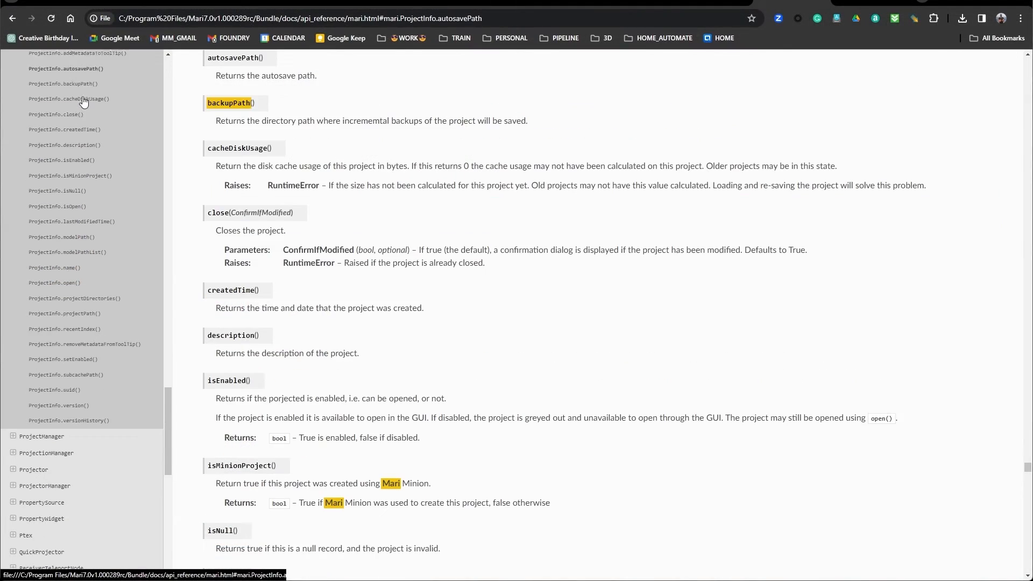
pyautogui.click(46, 134)
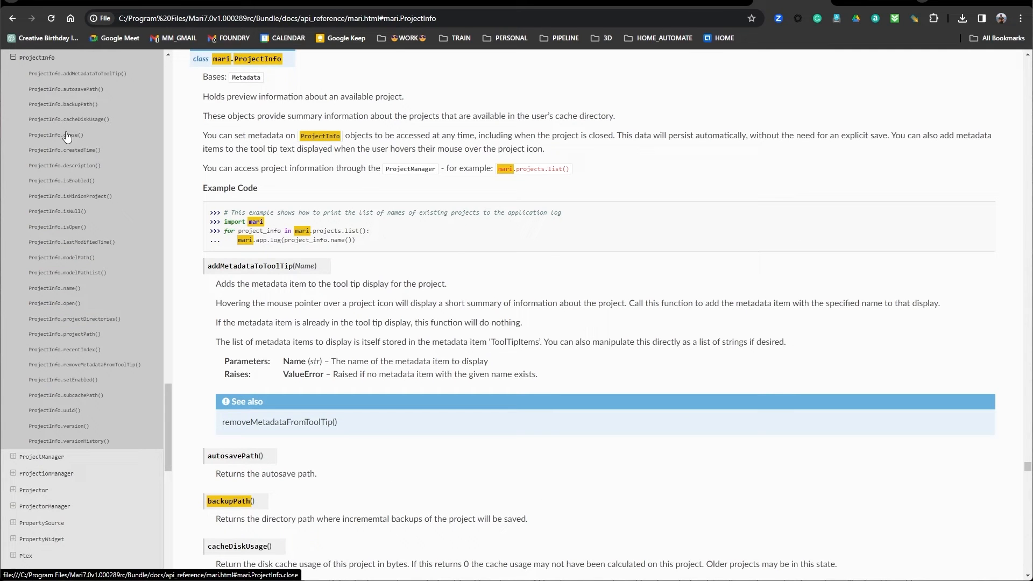
pyautogui.scroll(-5, 311, 215)
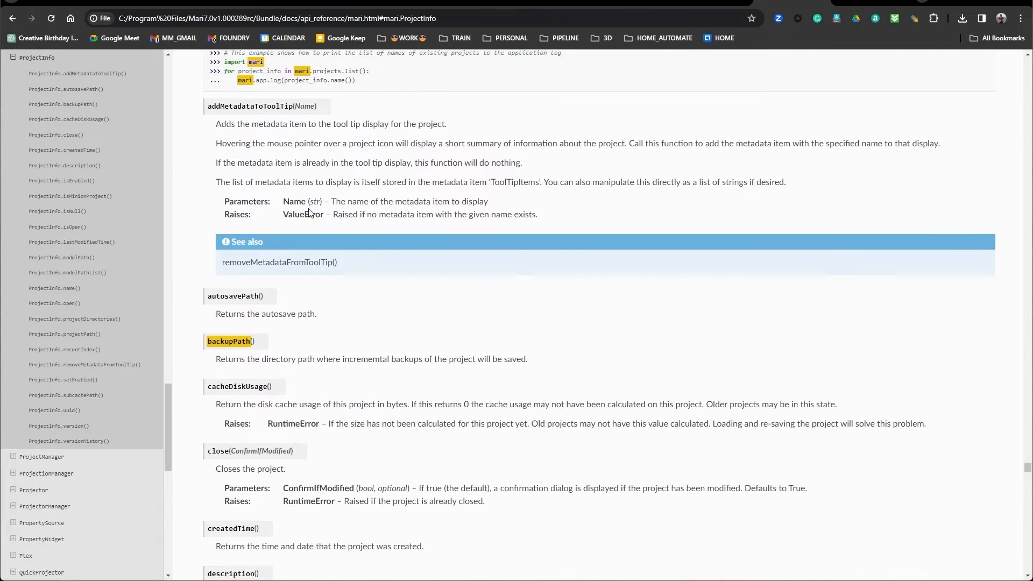
pyautogui.scroll(-6, 311, 214)
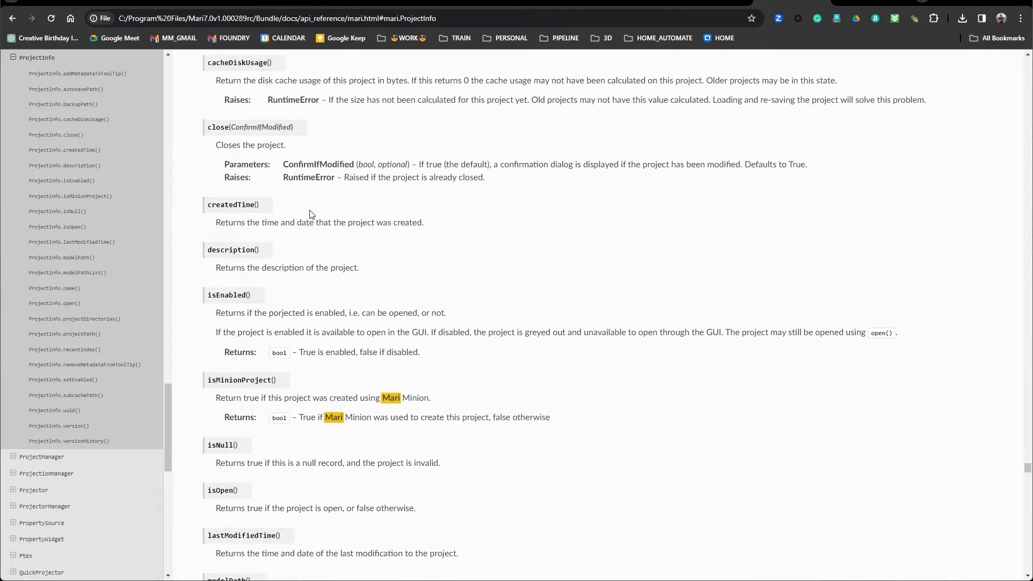
pyautogui.scroll(-6, 311, 215)
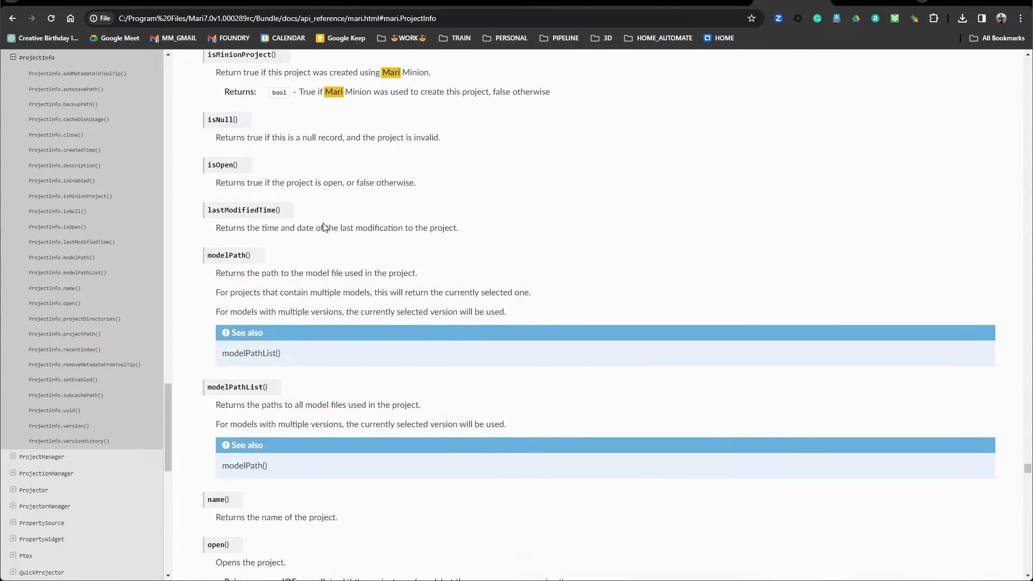
pyautogui.scroll(-6, 331, 230)
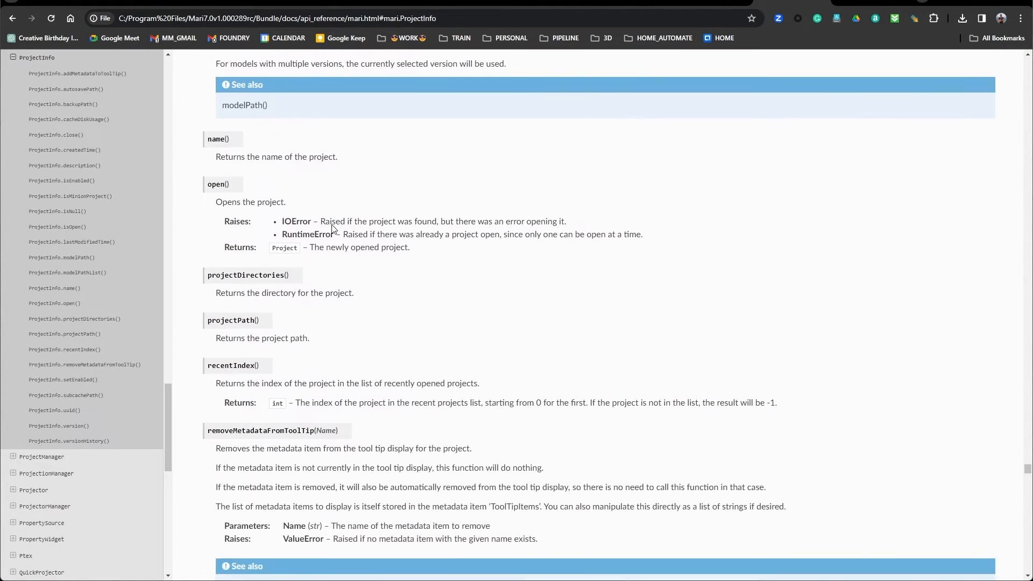
pyautogui.scroll(-3, 333, 230)
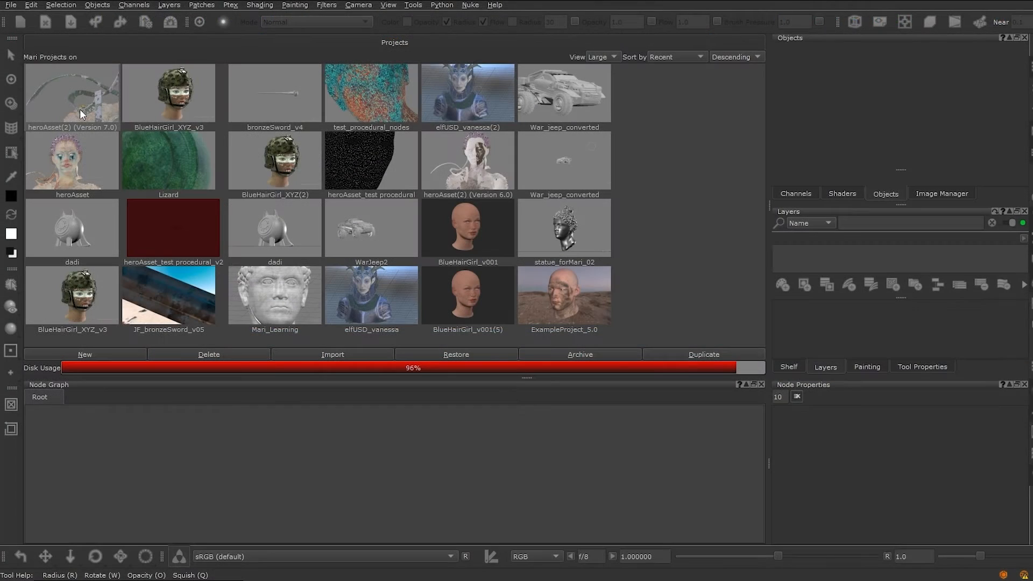
# Step: Restore heroAsset(2) (Version 7.0) from its 11/27/23 3:09 PM backup
pyautogui.moveTo(80, 103)
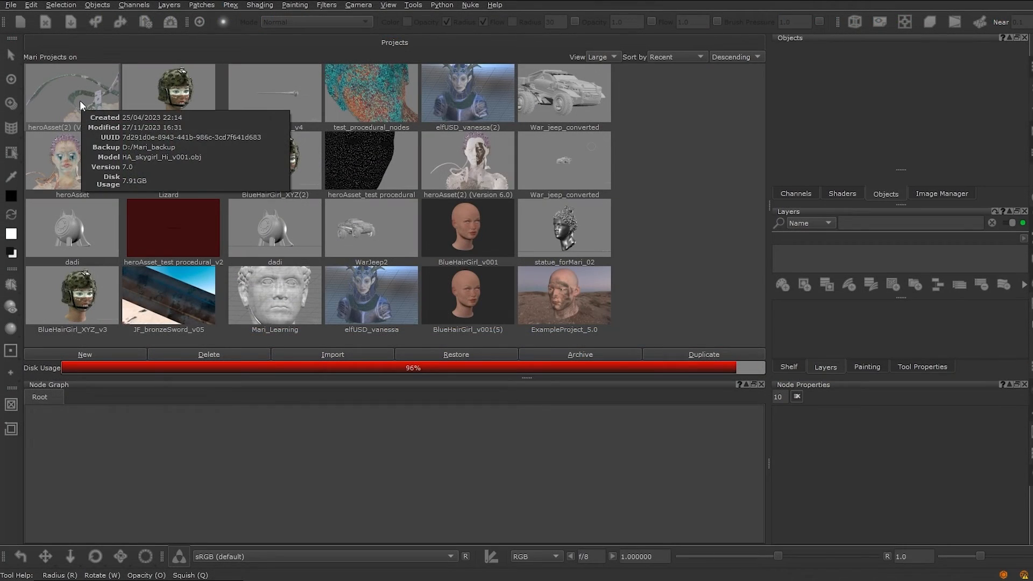
pyautogui.rightClick(80, 100)
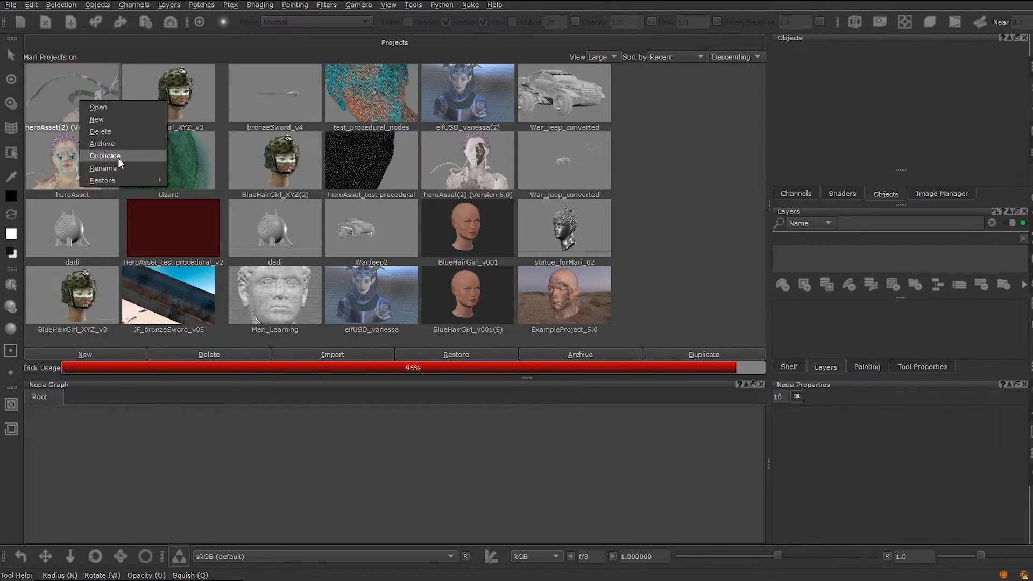
pyautogui.moveTo(119, 181)
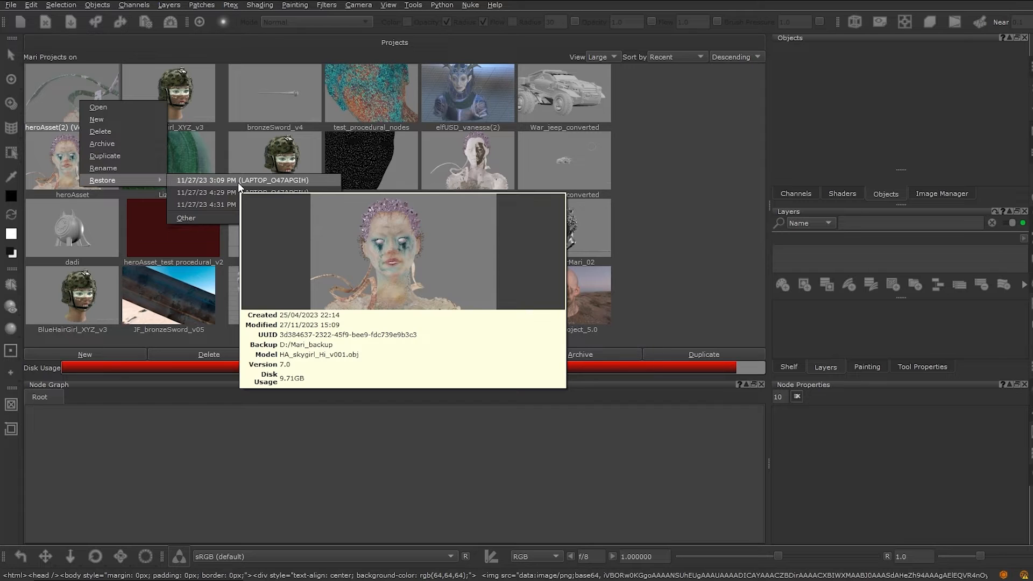
pyautogui.moveTo(226, 188)
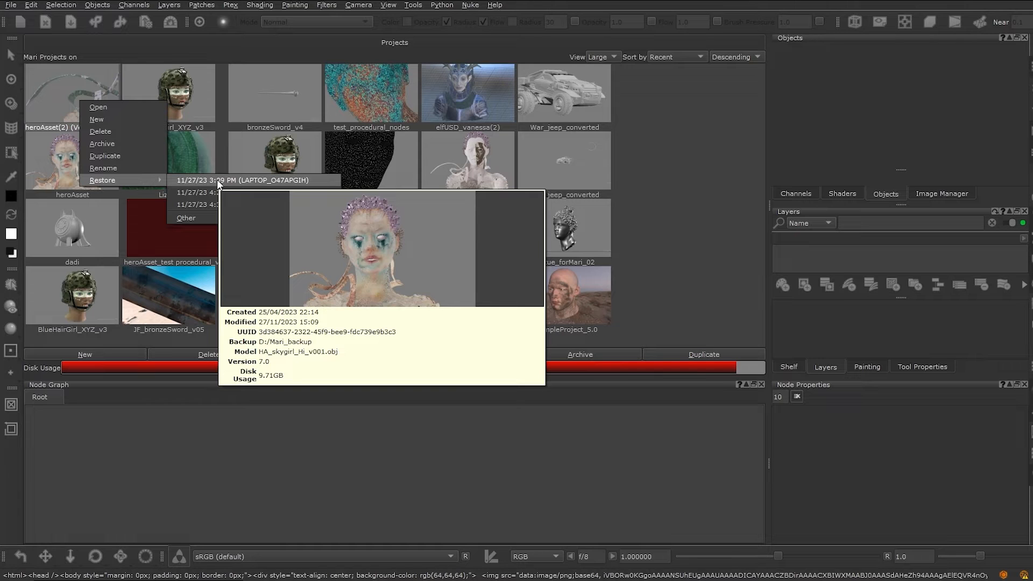
pyautogui.click(218, 183)
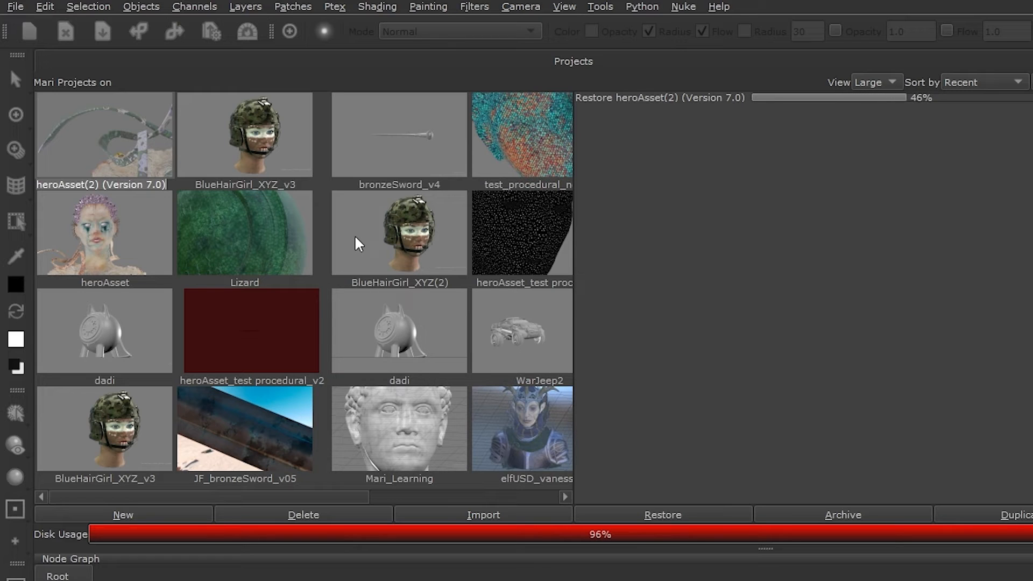
pyautogui.moveTo(349, 252)
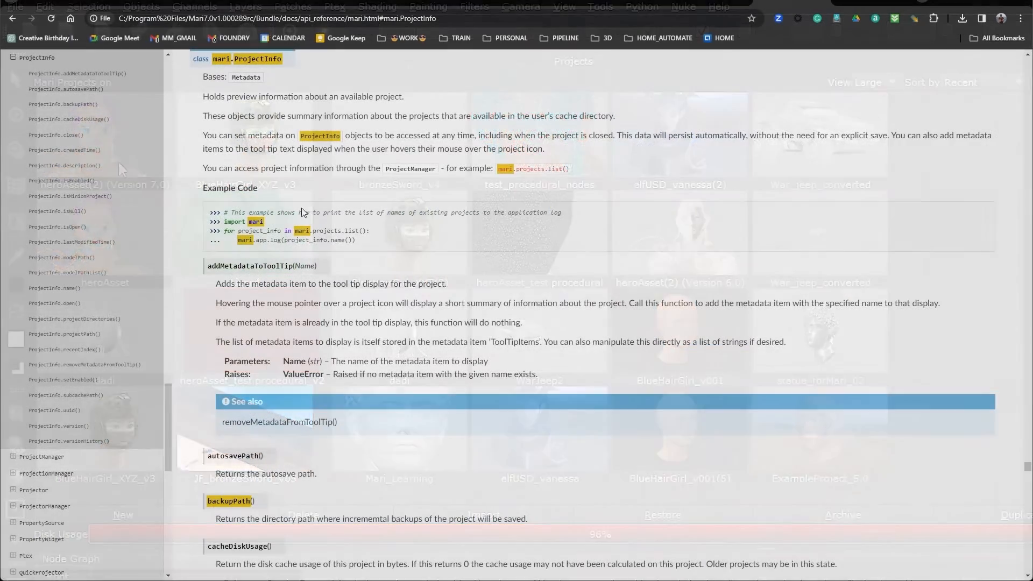
# Step: Scroll through the ProjectInfo method reference in the documentation
pyautogui.scroll(-5, 305, 208)
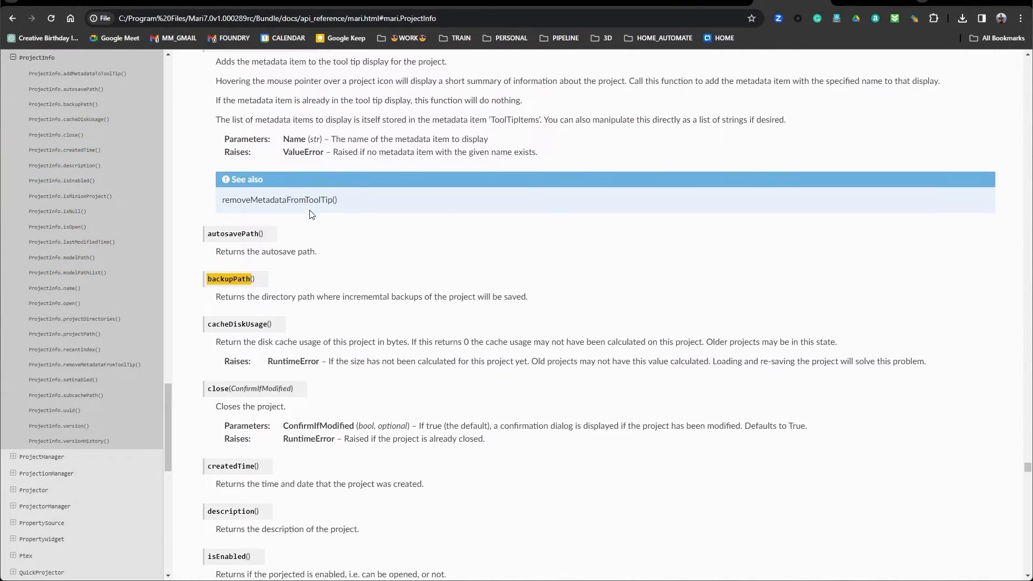
pyautogui.scroll(-6, 310, 214)
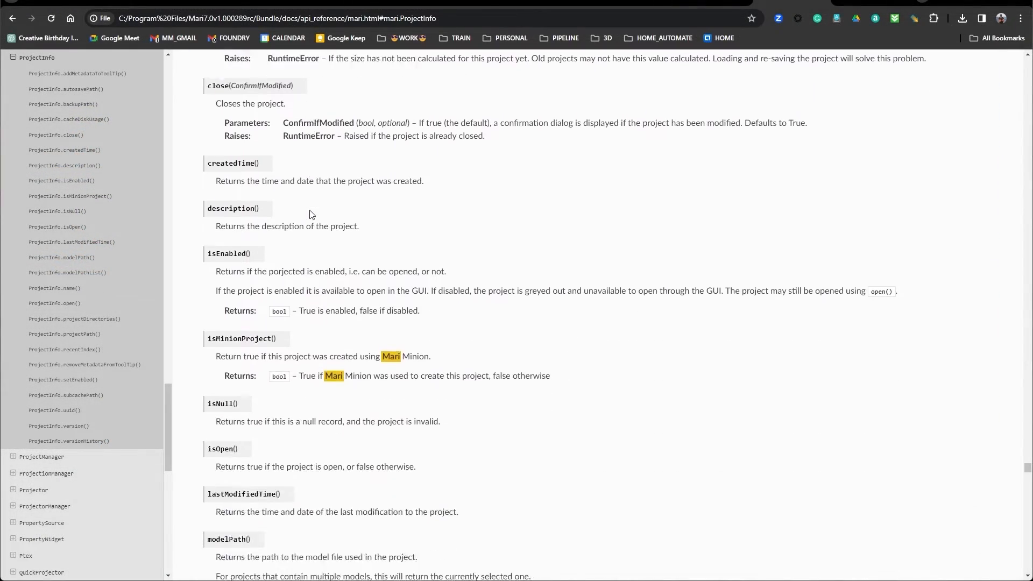
pyautogui.scroll(-5, 312, 216)
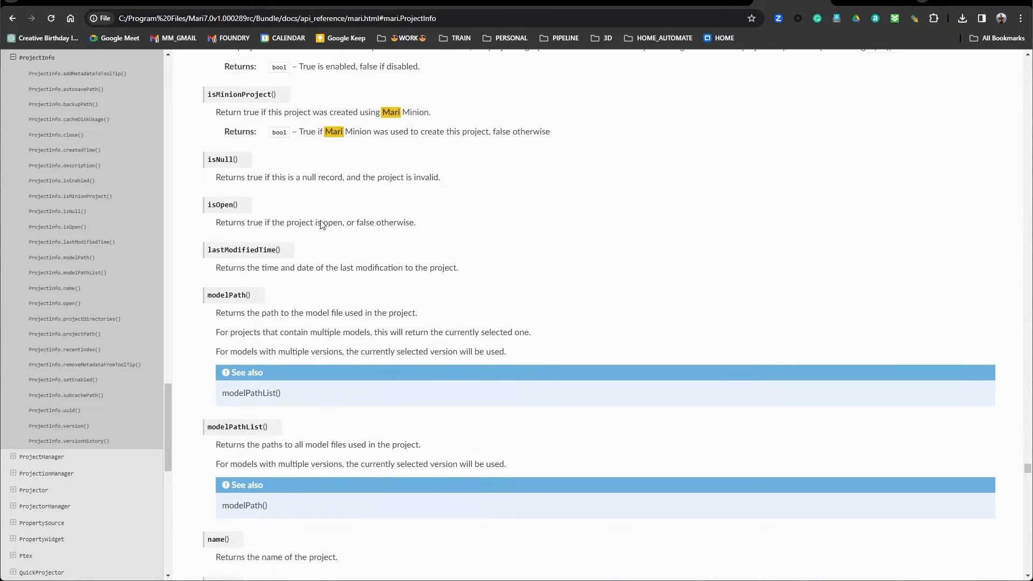
pyautogui.scroll(-5, 329, 226)
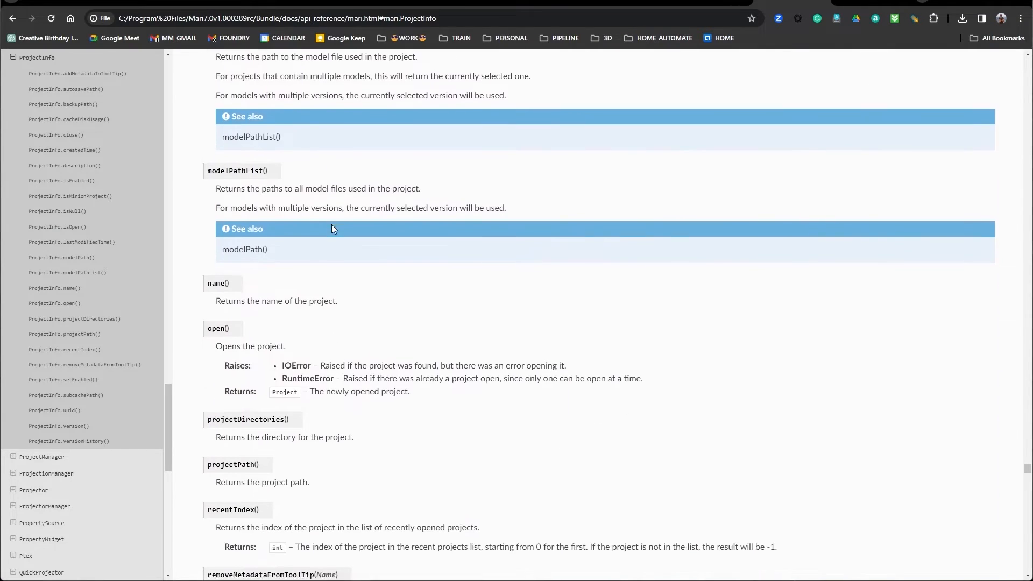
pyautogui.scroll(-5, 331, 229)
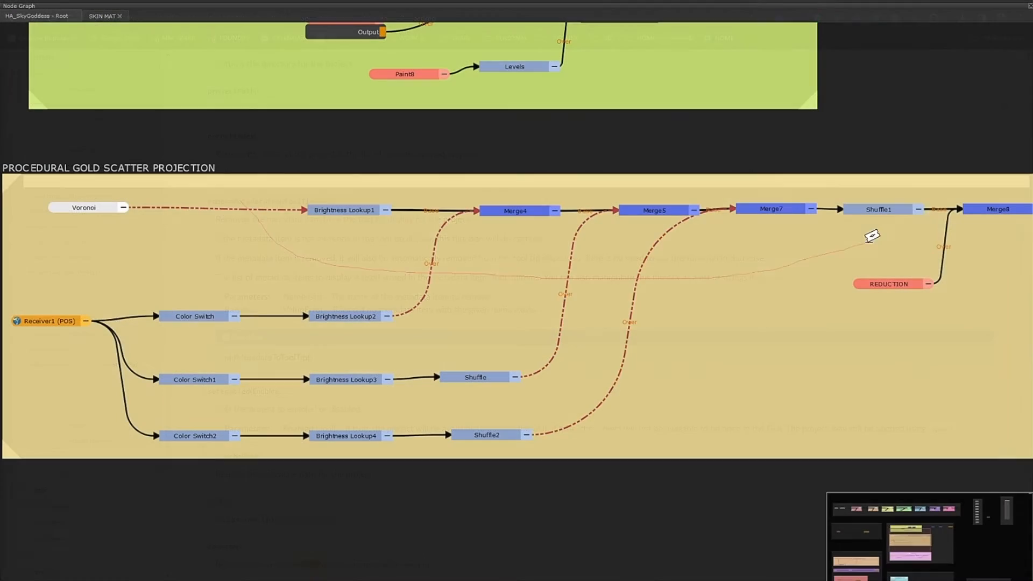
# Step: Search the Create node field for Multi-Channel nodes using abbreviations such as milty chan and mcbp
pyautogui.press('y')
pyautogui.moveTo(129, 289); pyautogui.dragTo(122, 437)
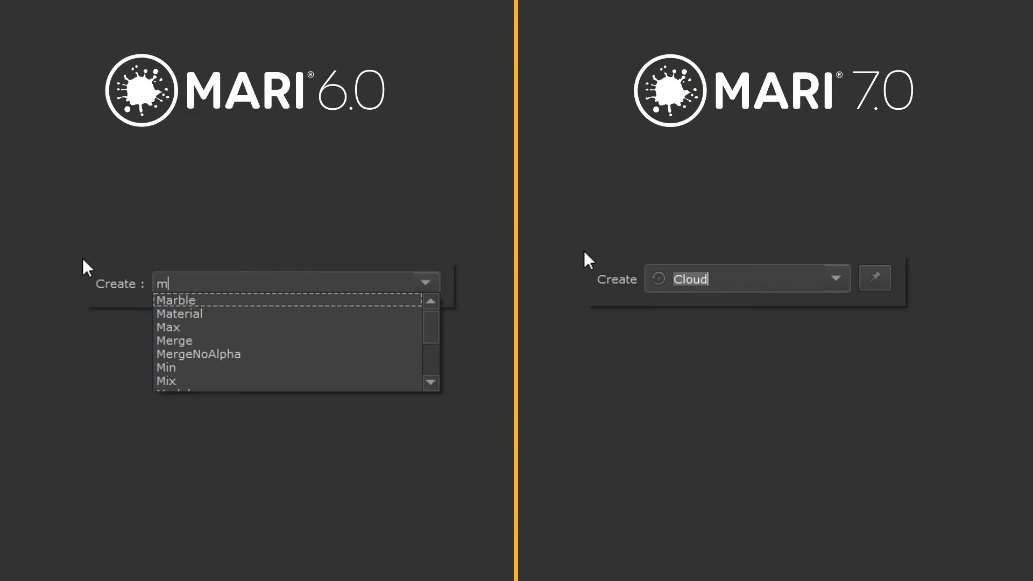
pyautogui.write('y ')
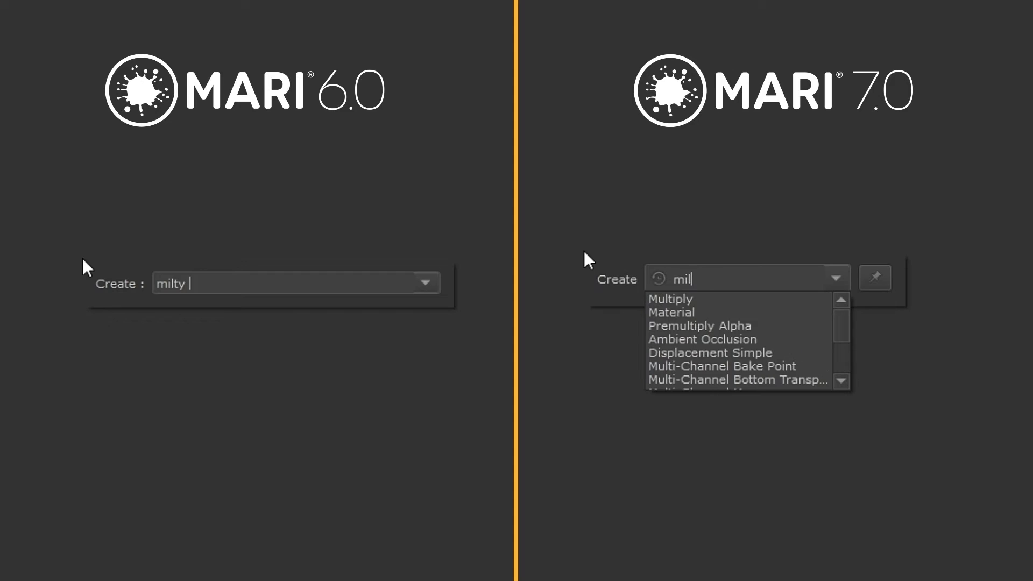
pyautogui.write('chaniltyn')
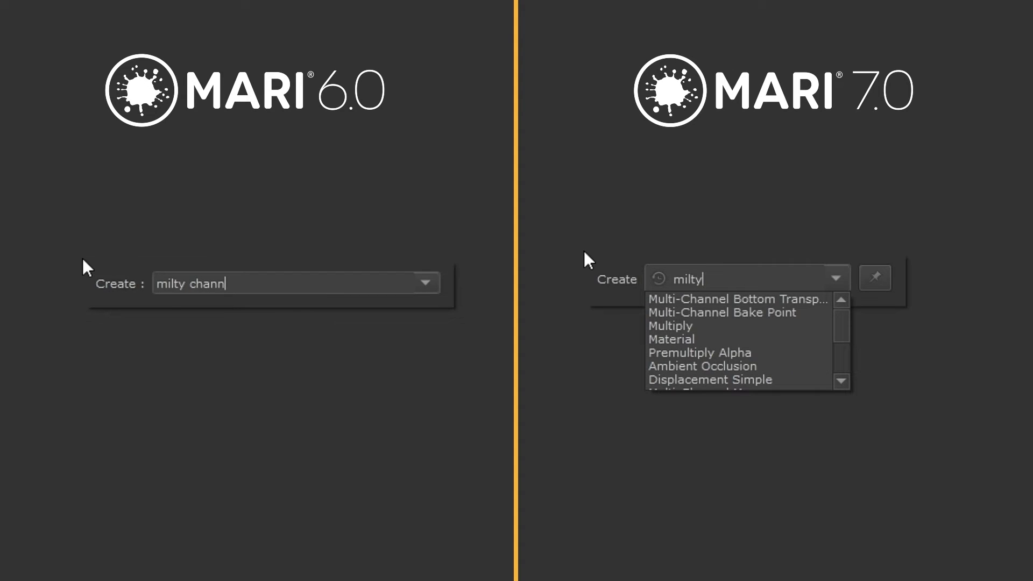
pyautogui.write('el')
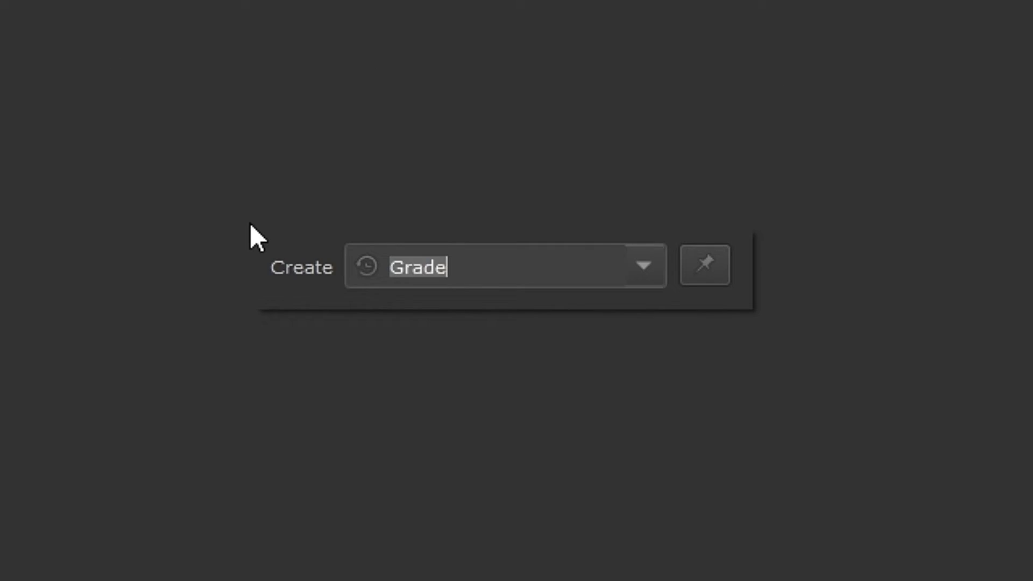
pyautogui.write('mcbp')
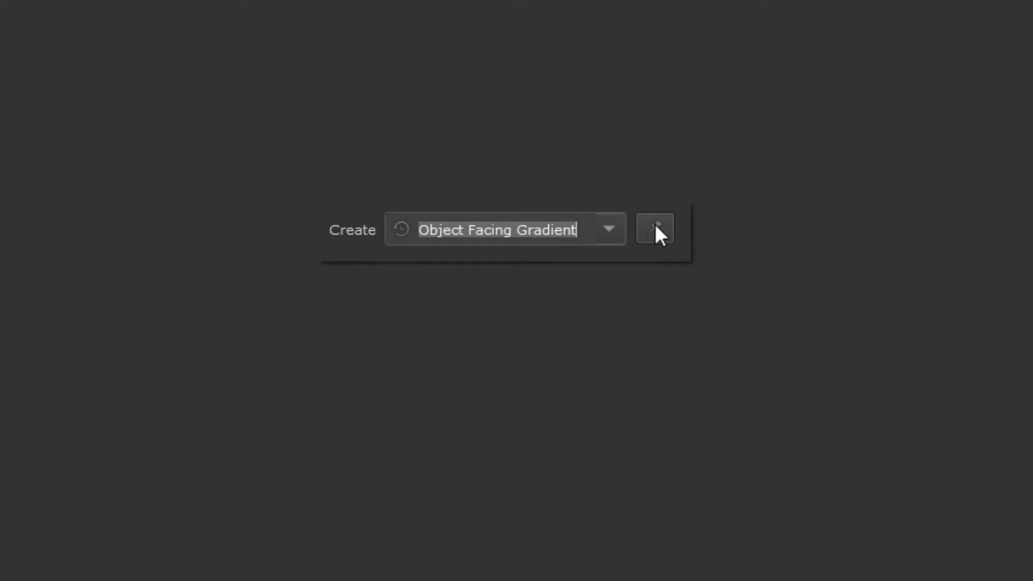
# Step: Tick Camera Projection as a favourite in the Create node list and pin the Create field
pyautogui.click(654, 224)
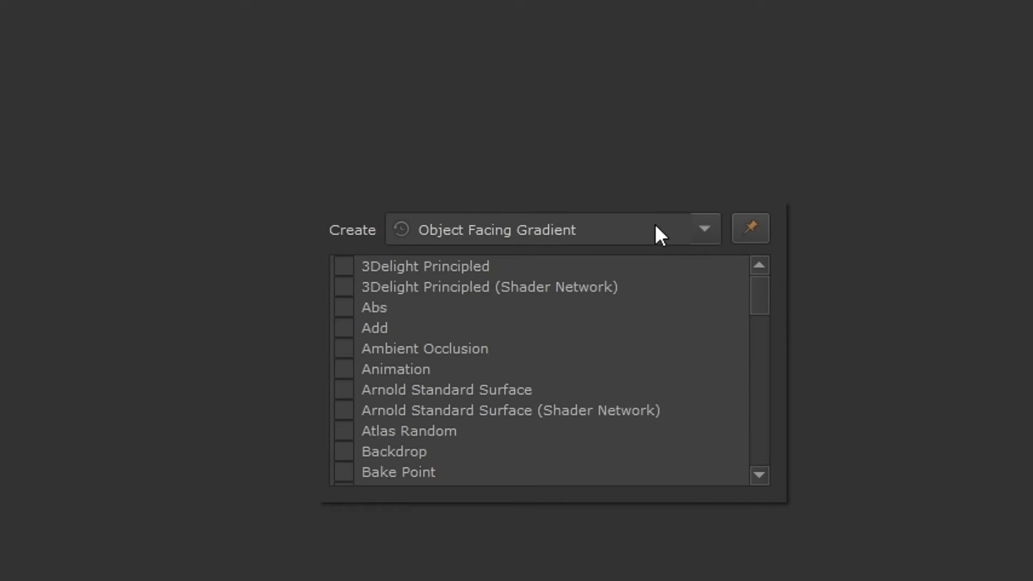
pyautogui.scroll(-6, 532, 305)
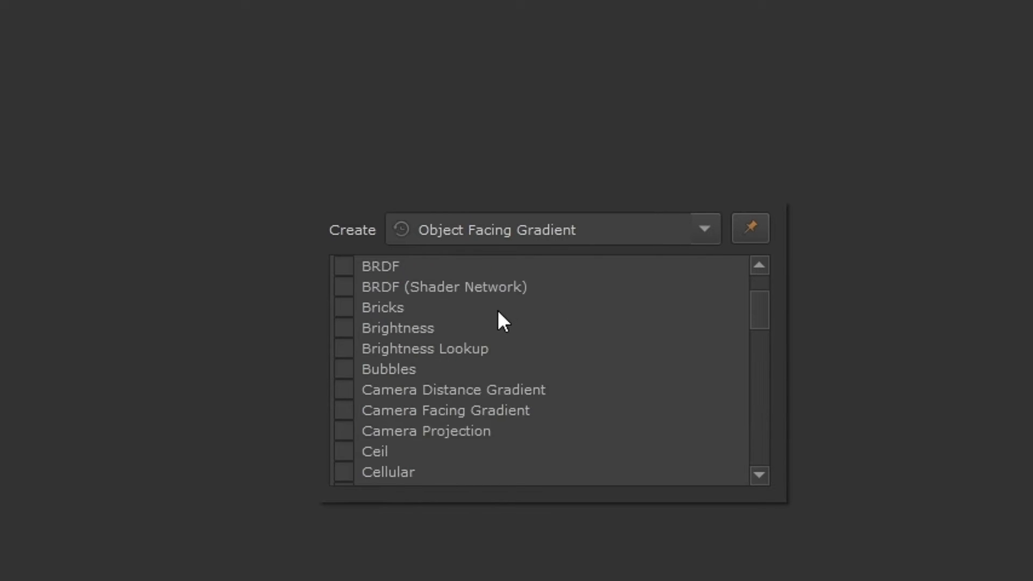
pyautogui.click(340, 369)
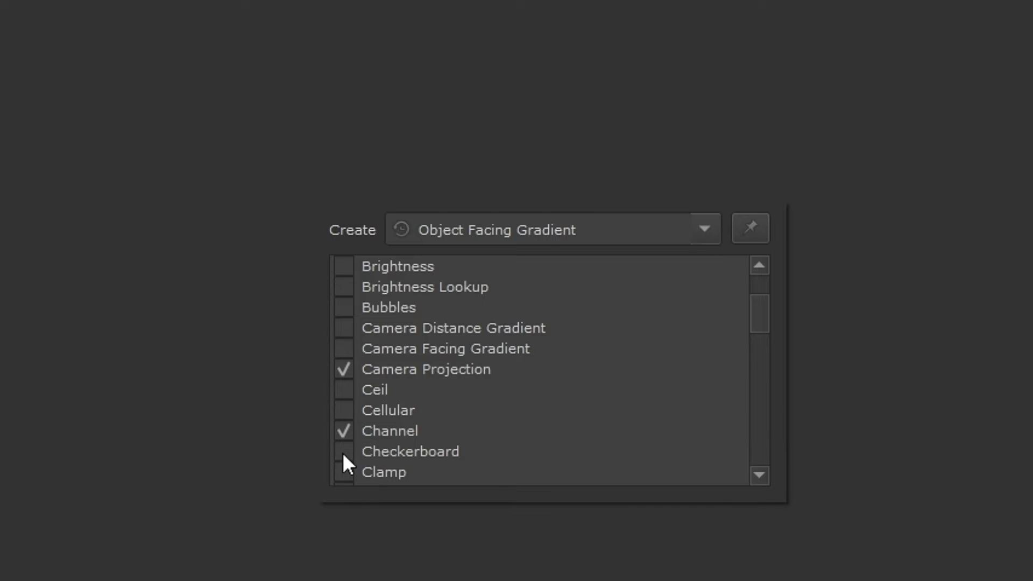
pyautogui.click(754, 223)
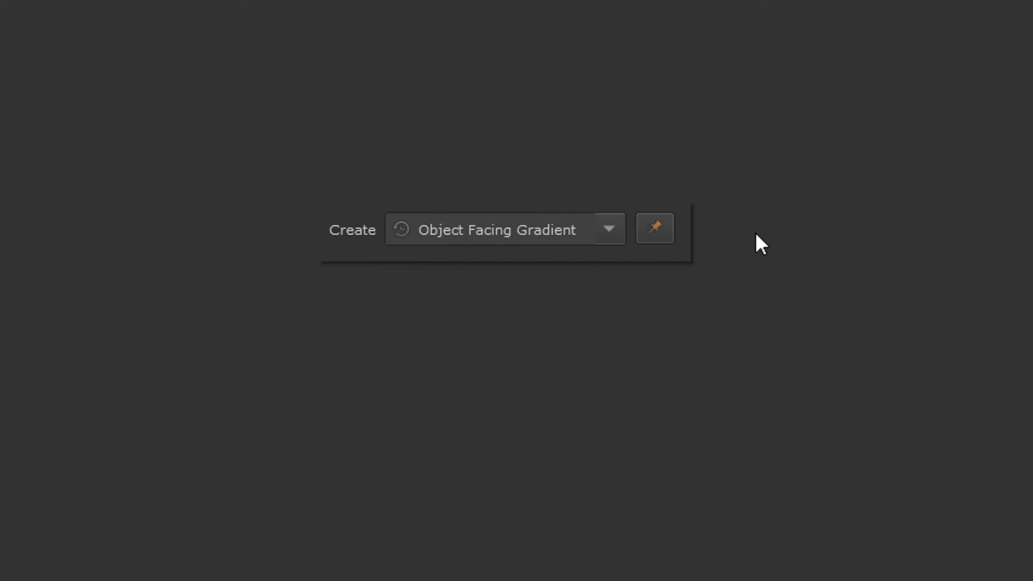
pyautogui.click(607, 232)
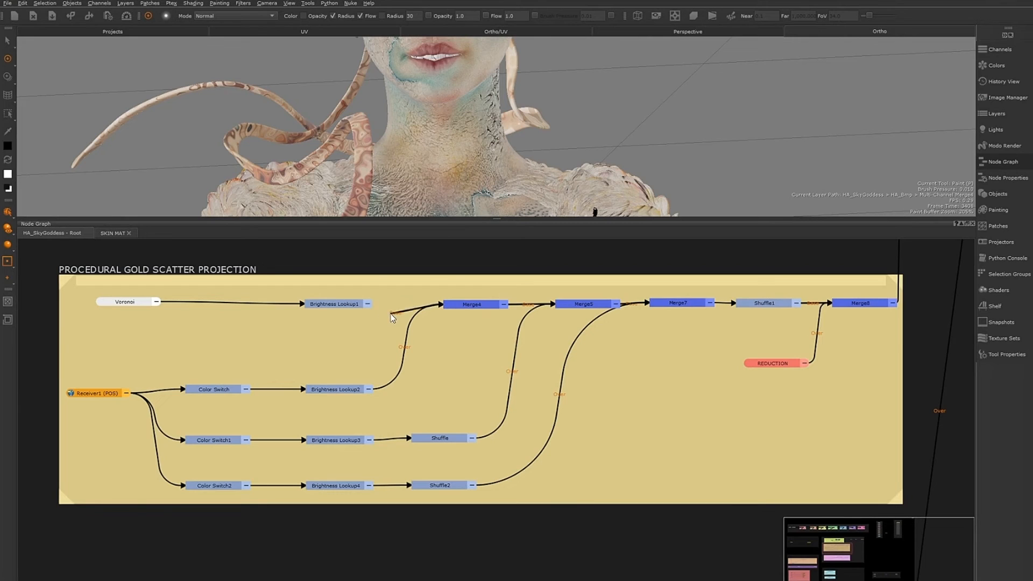
# Step: Disconnect the link from Merge4 to Merge5 in the Procedural Gold Scatter Projection graph
pyautogui.moveTo(383, 388); pyautogui.dragTo(421, 397)
pyautogui.moveTo(683, 370); pyautogui.dragTo(742, 391)
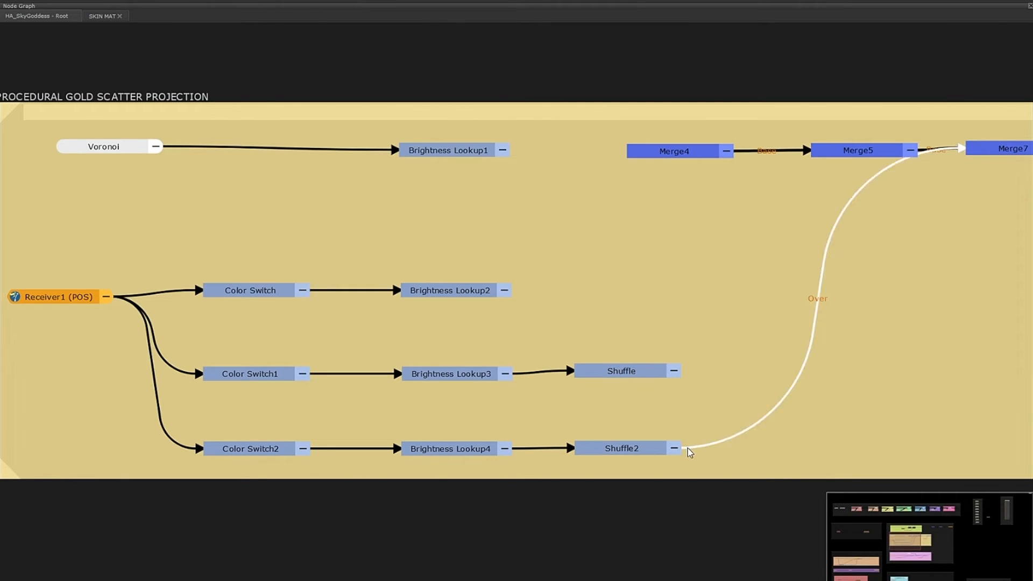
pyautogui.moveTo(688, 448); pyautogui.dragTo(769, 430)
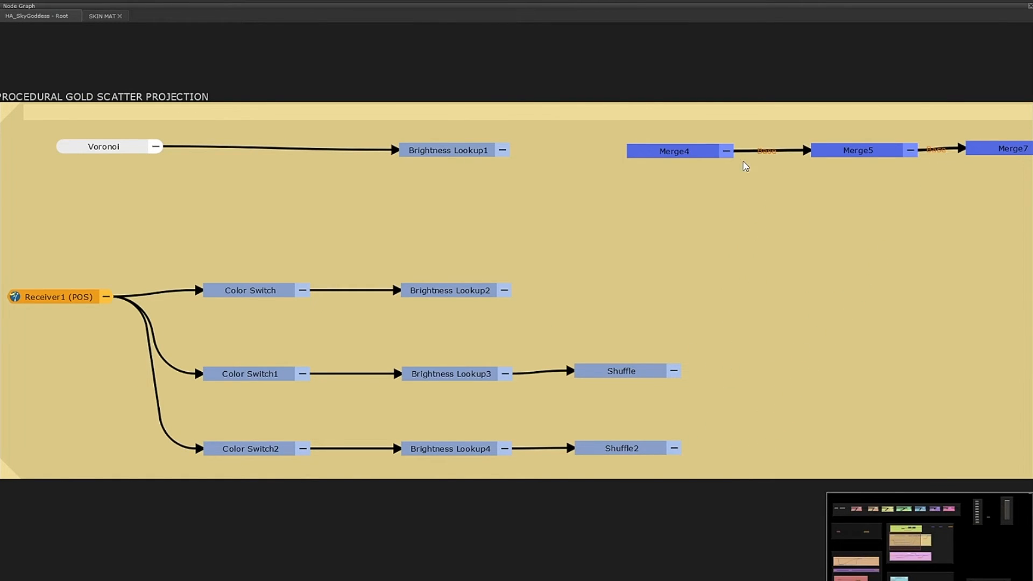
pyautogui.moveTo(749, 167); pyautogui.dragTo(854, 169)
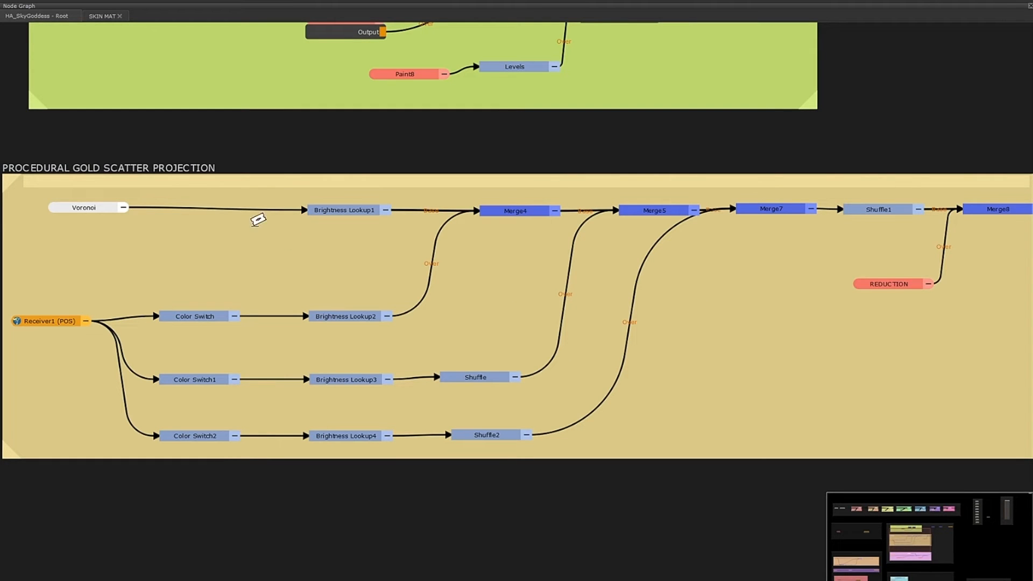
# Step: Sever the links feeding the Brightness Lookup, Merge and Color Switch nodes in the Procedural Gold Scatter Projection graph with Edge Sever
pyautogui.moveTo(242, 200)
pyautogui.mouseDown()
pyautogui.moveTo(277, 232)
pyautogui.moveTo(475, 265)
pyautogui.moveTo(690, 272)
pyautogui.mouseUp()
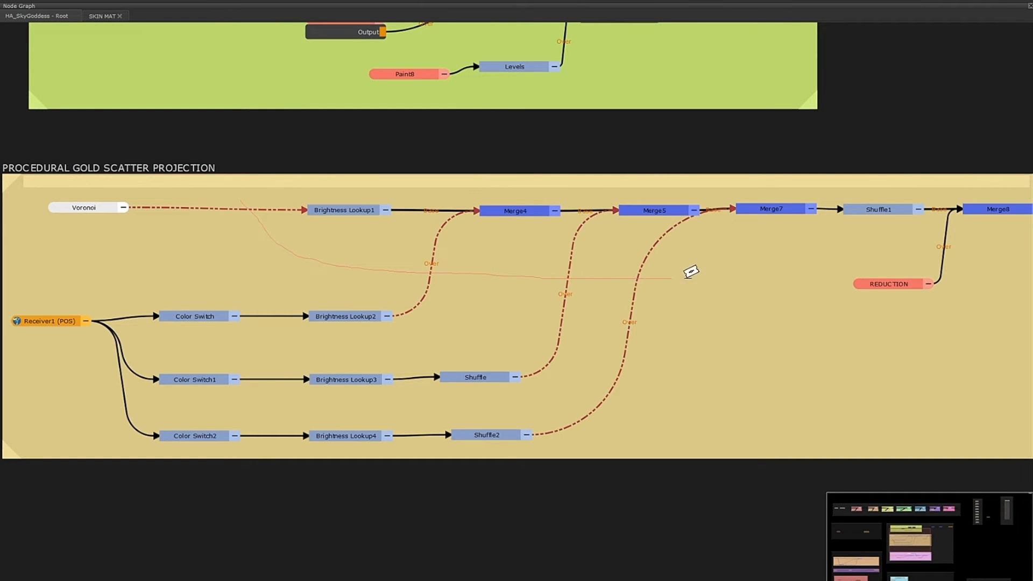
pyautogui.moveTo(975, 253); pyautogui.dragTo(975, 254)
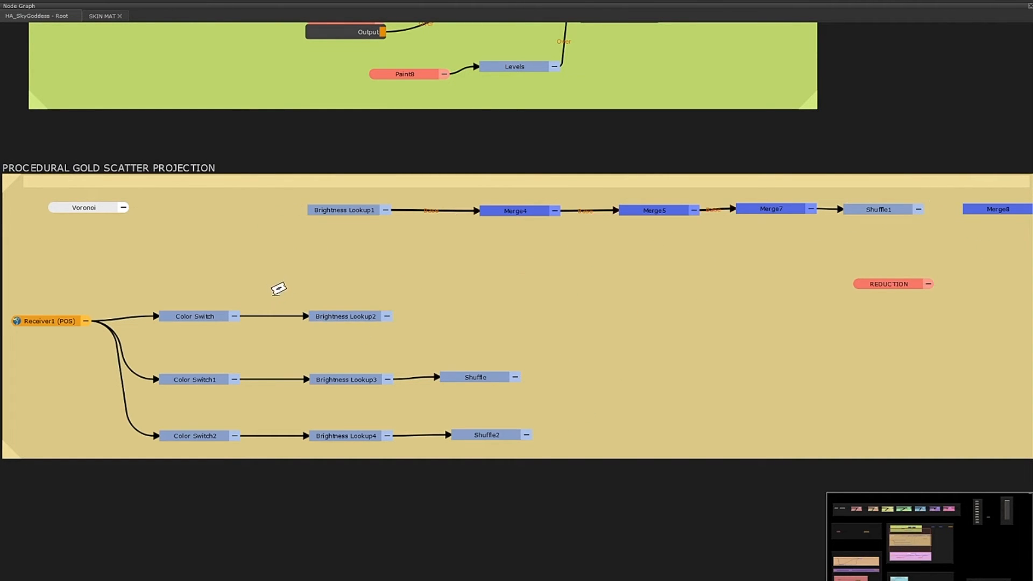
pyautogui.moveTo(270, 291); pyautogui.dragTo(273, 458)
pyautogui.moveTo(129, 287); pyautogui.dragTo(120, 431)
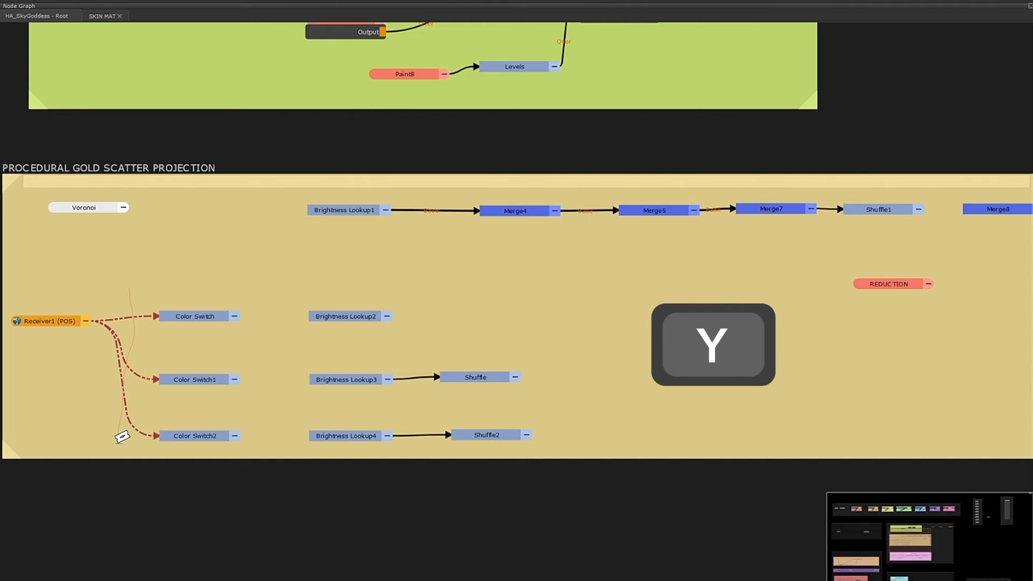
pyautogui.moveTo(438, 307); pyautogui.dragTo(426, 454)
pyautogui.moveTo(466, 180)
pyautogui.mouseDown()
pyautogui.moveTo(544, 239)
pyautogui.moveTo(710, 209)
pyautogui.mouseUp()
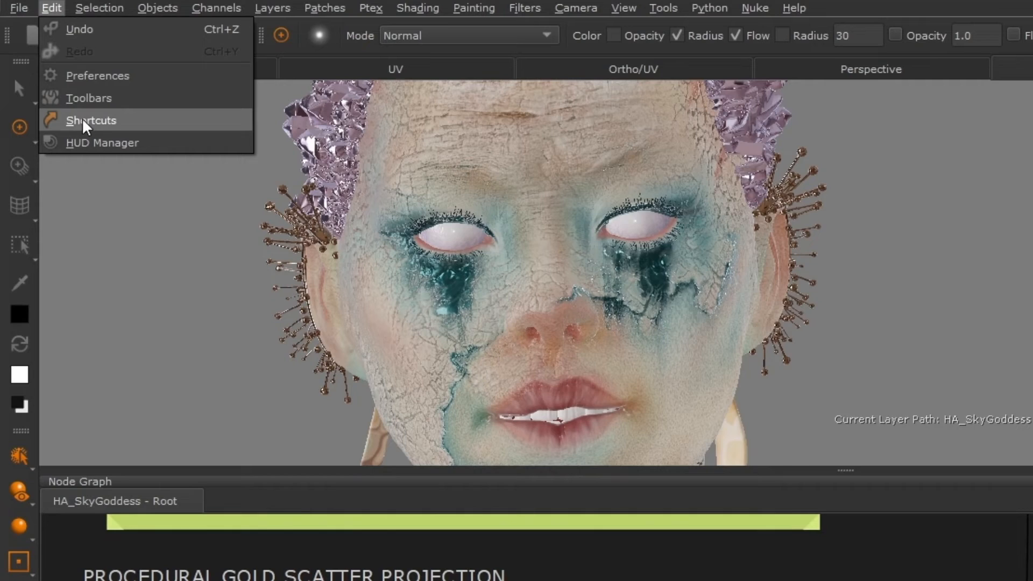
# Step: Look up the Toggle Edge Sever action in Manage Keyboard Shortcuts and close the dialog
pyautogui.click(86, 121)
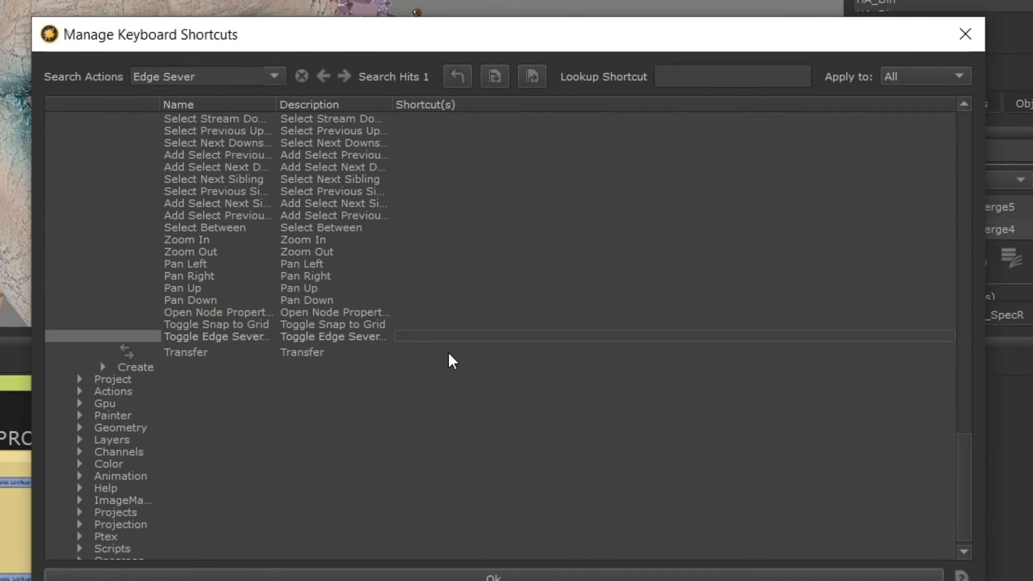
pyautogui.click(458, 576)
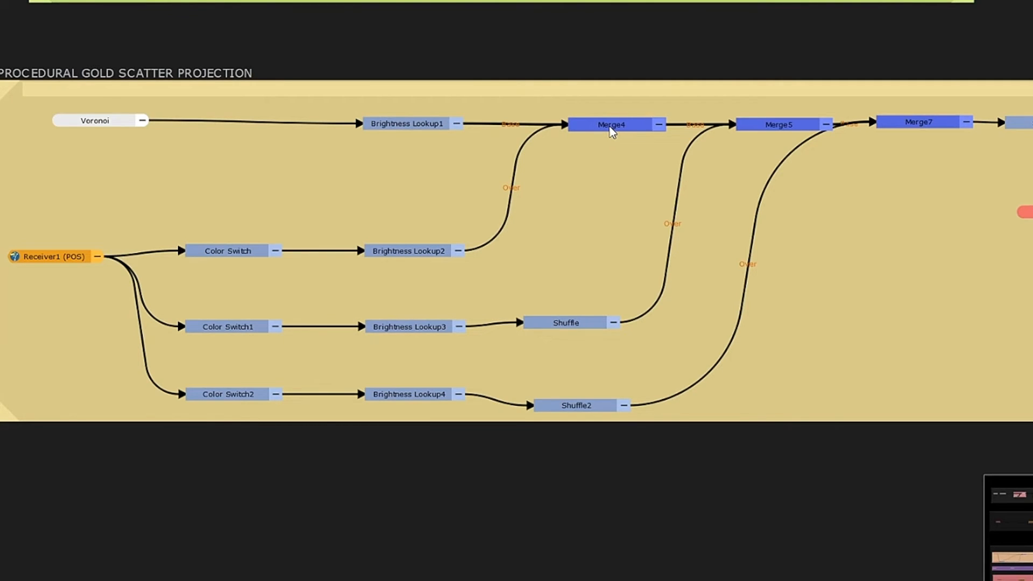
# Step: Extract Merge4, Merge5 and Merge7 from the node chain, letting their links reconnect around them
pyautogui.moveTo(611, 131); pyautogui.dragTo(578, 180)
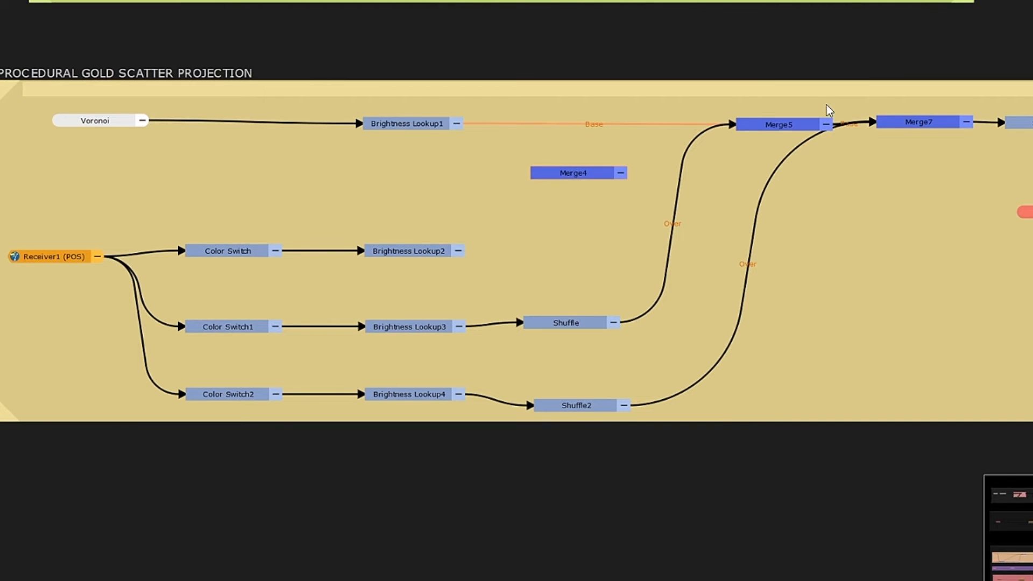
pyautogui.moveTo(781, 124); pyautogui.dragTo(719, 178)
pyautogui.moveTo(917, 121); pyautogui.dragTo(888, 165)
# Step: Select Brightness Lookup2, 3 and 4 and extract them so the Color Switch nodes feed the Merges directly
pyautogui.moveTo(336, 199); pyautogui.dragTo(618, 423)
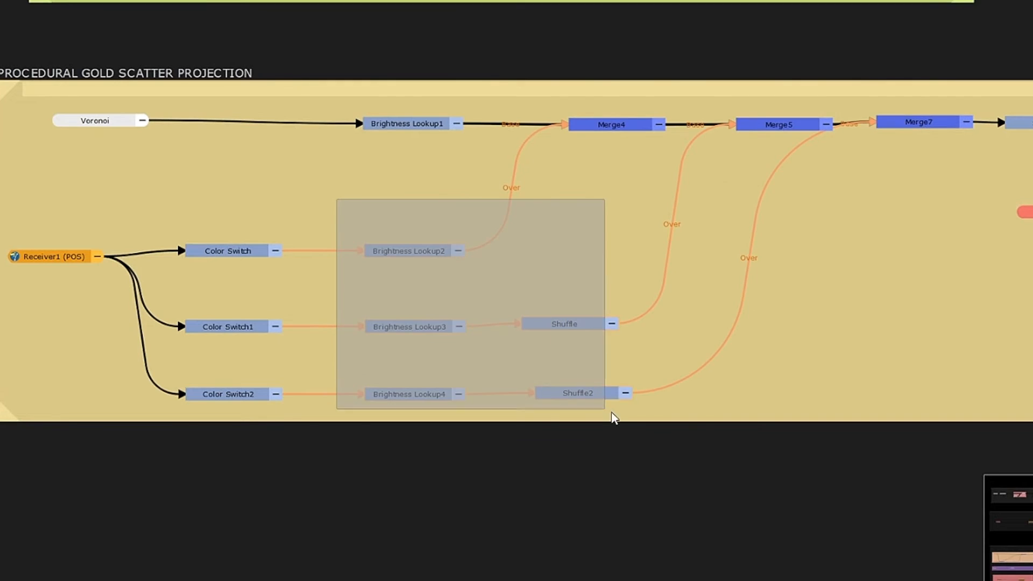
pyautogui.hotkey('ctrl', 'shift', 'x')
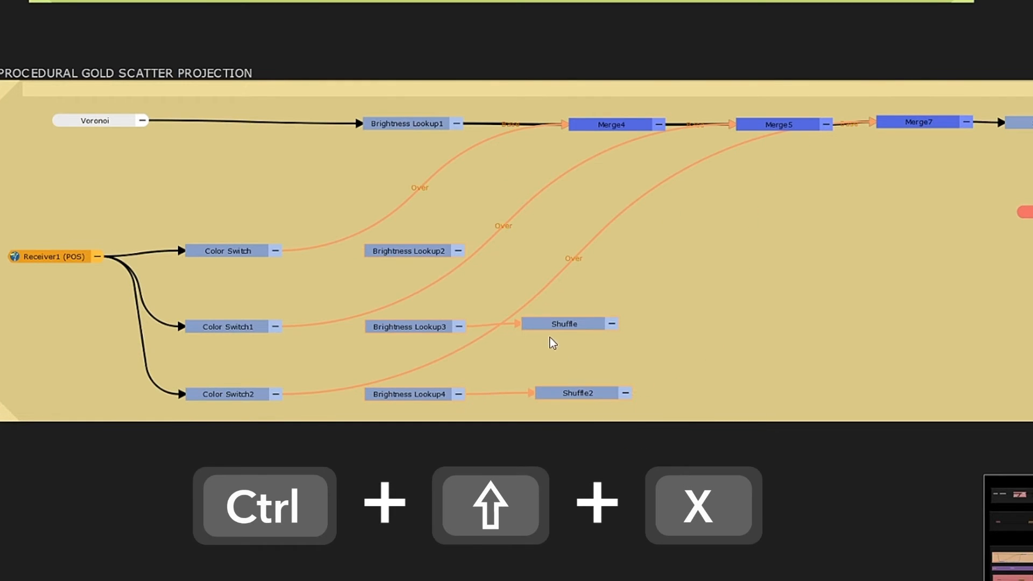
pyautogui.moveTo(560, 332); pyautogui.dragTo(873, 289)
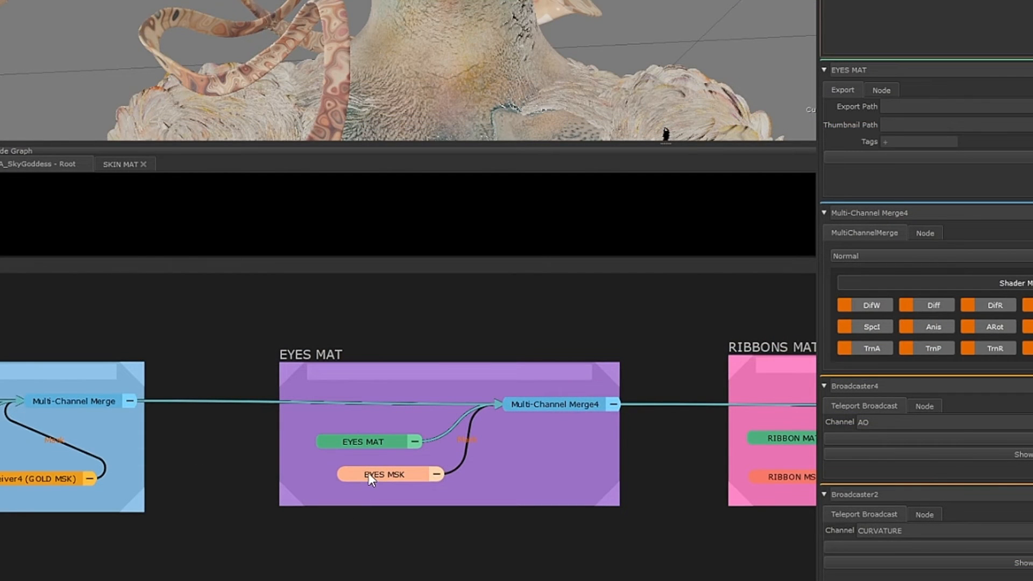
# Step: Select the EYES MSK and REDUCTION nodes and reorder the REDUCTION panel in Node Properties
pyautogui.click(370, 472)
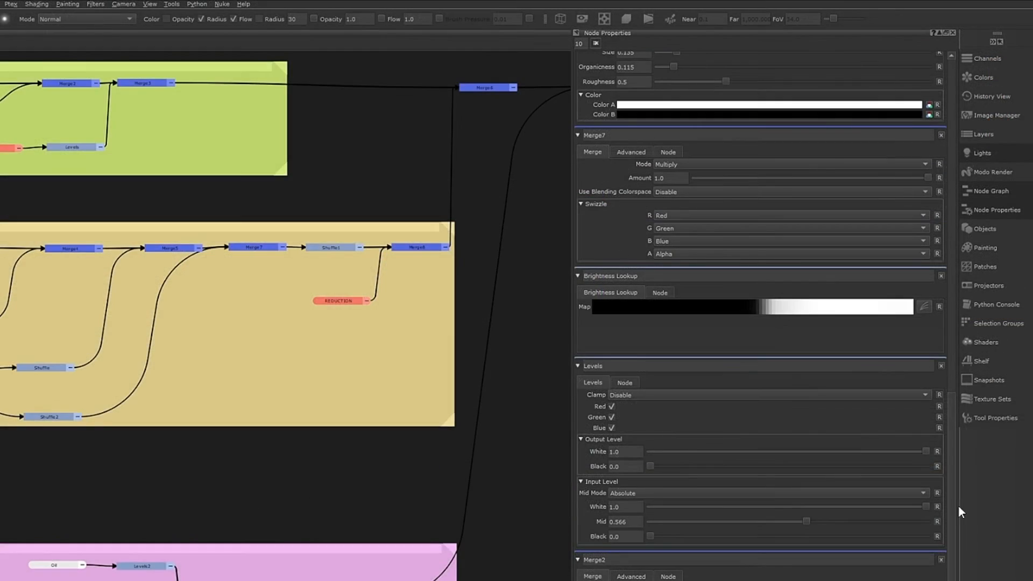
pyautogui.click(342, 304)
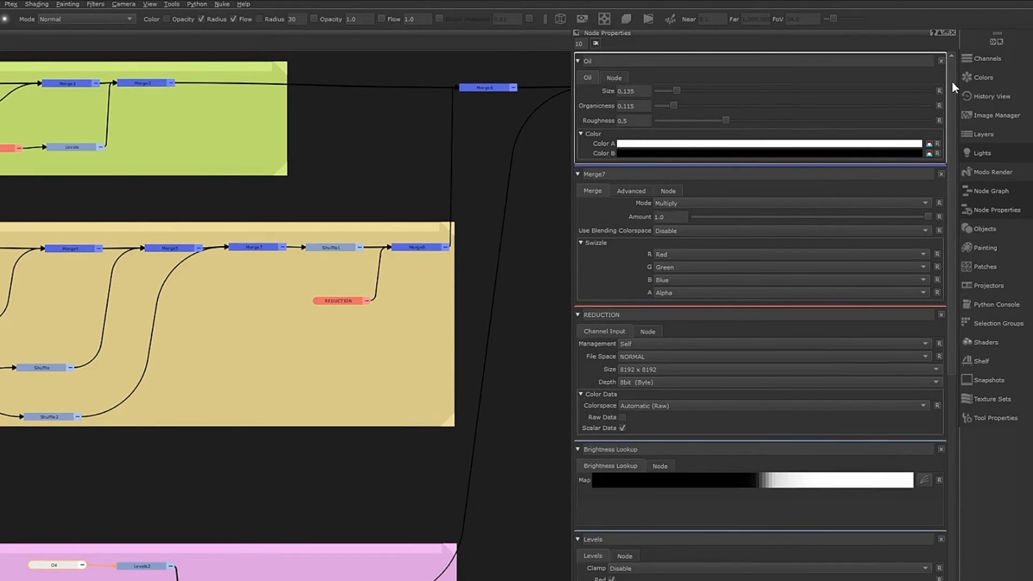
pyautogui.moveTo(950, 81); pyautogui.dragTo(929, 299)
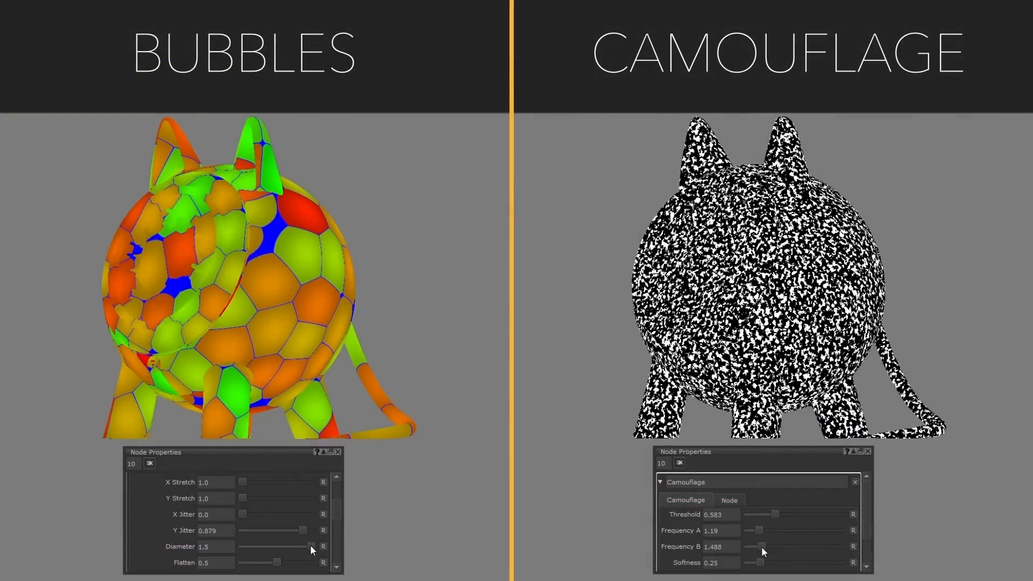
# Step: Adjust the Camouflage Frequency B to 0.119 and Bubbles Flatten to 0.0, then tweak Frequency A and Y Jitter
pyautogui.moveTo(760, 547); pyautogui.dragTo(748, 547)
pyautogui.moveTo(245, 561); pyautogui.dragTo(240, 561)
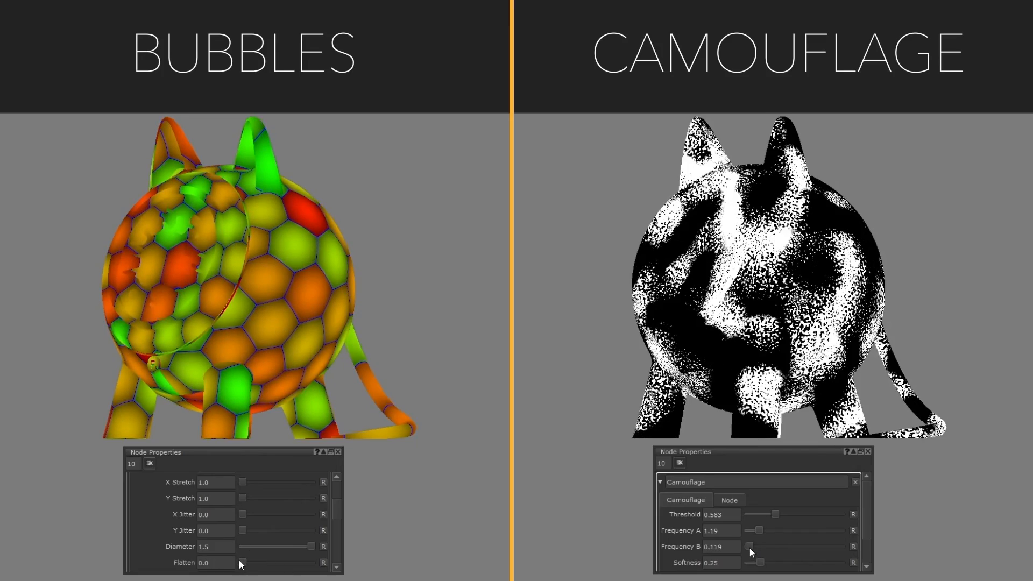
pyautogui.scroll(-3, 331, 515)
pyautogui.moveTo(758, 530); pyautogui.dragTo(803, 531)
pyautogui.moveTo(243, 531); pyautogui.dragTo(253, 531)
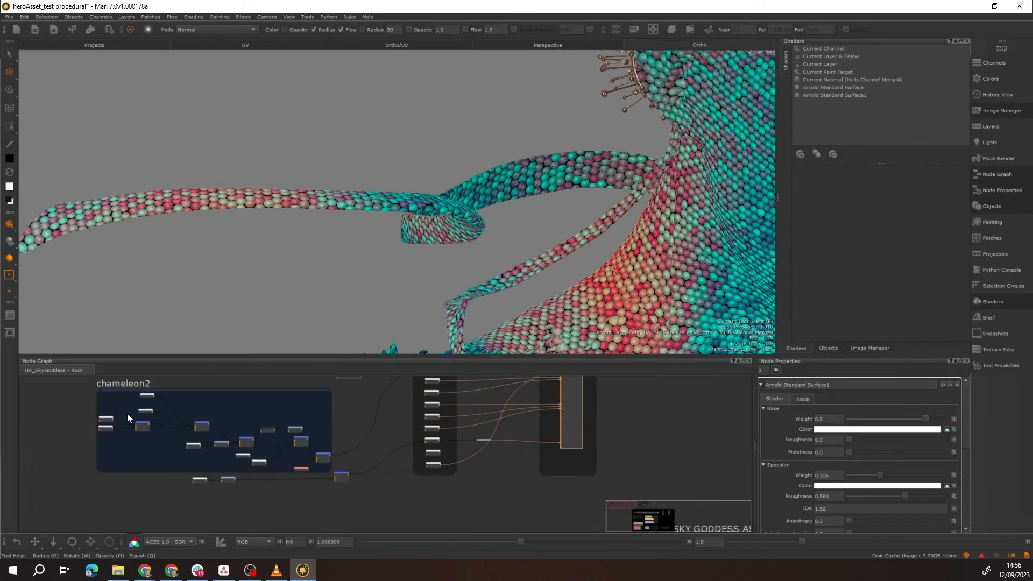
pyautogui.scroll(3, 318, 416)
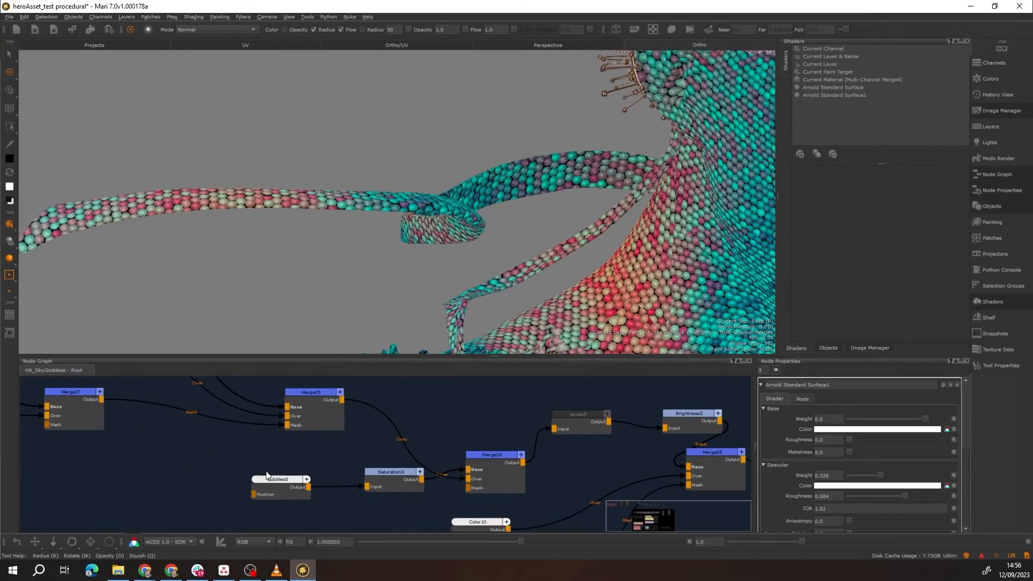
# Step: Tweak Bubbles node parameters such as Edge, Offset and X Jitter on several skin materials
pyautogui.moveTo(857, 524); pyautogui.dragTo(893, 521)
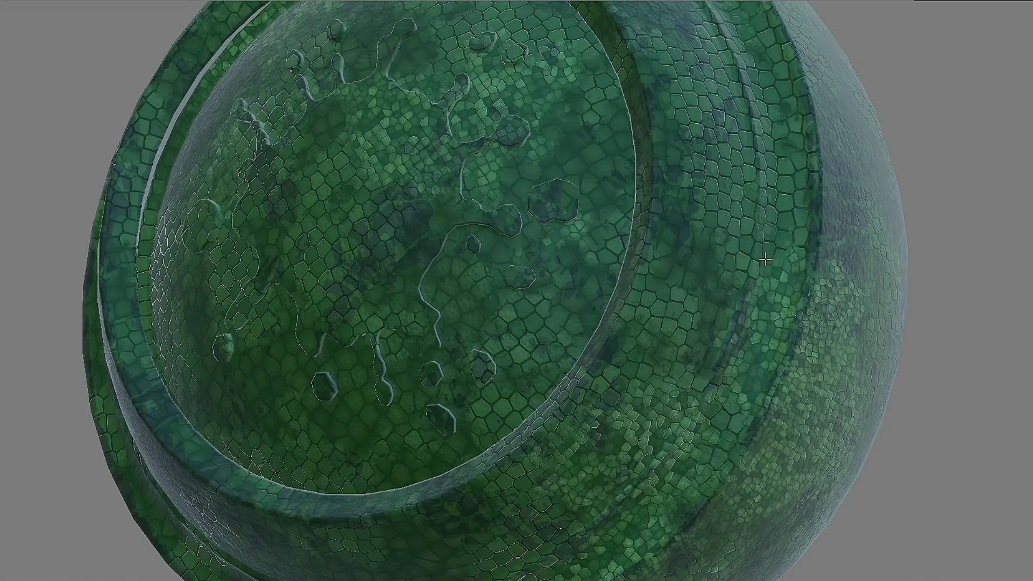
pyautogui.moveTo(764, 260)
pyautogui.keyDown('alt'); pyautogui.mouseDown()
pyautogui.moveTo(634, 244)
pyautogui.moveTo(758, 261)
pyautogui.mouseUp(); pyautogui.keyUp('alt')
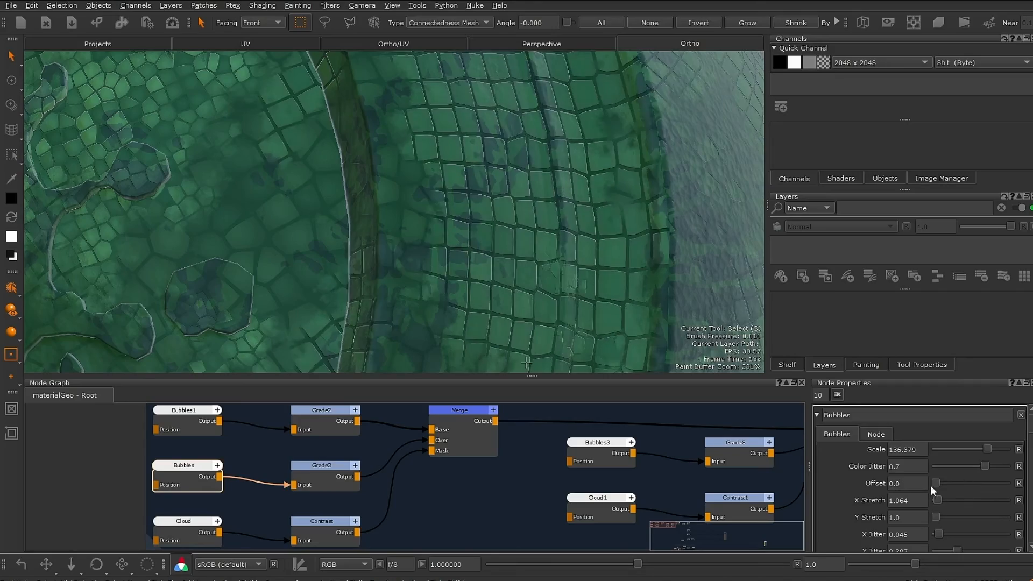
pyautogui.moveTo(975, 488); pyautogui.dragTo(961, 457)
pyautogui.scroll(-2, 968, 481)
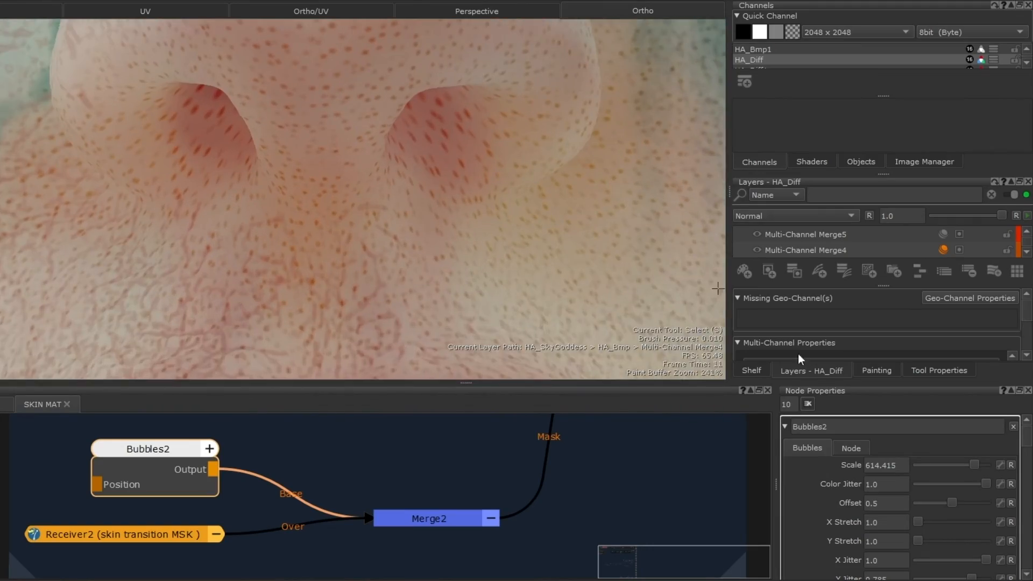
pyautogui.press('v')
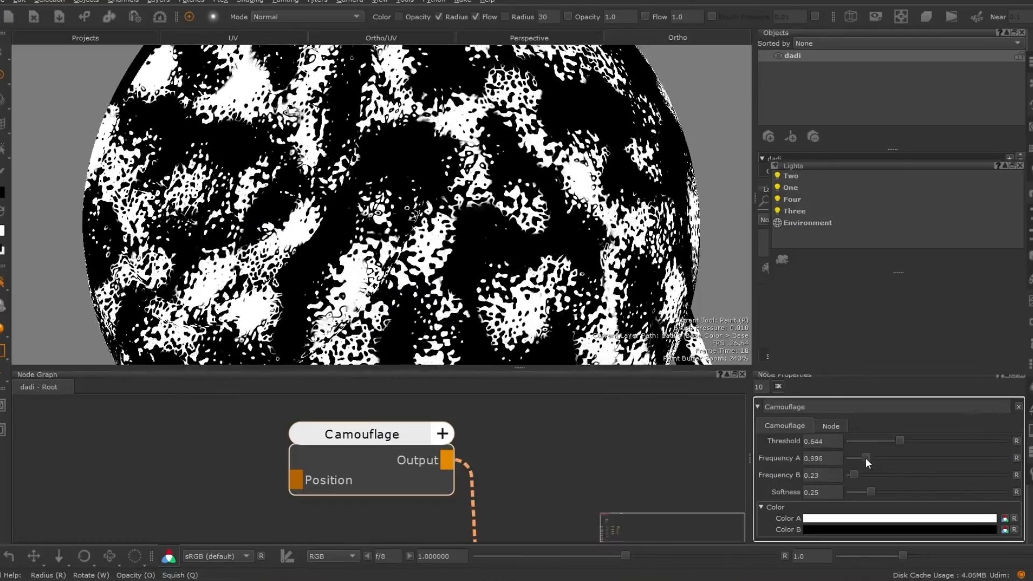
pyautogui.moveTo(899, 440); pyautogui.dragTo(938, 440)
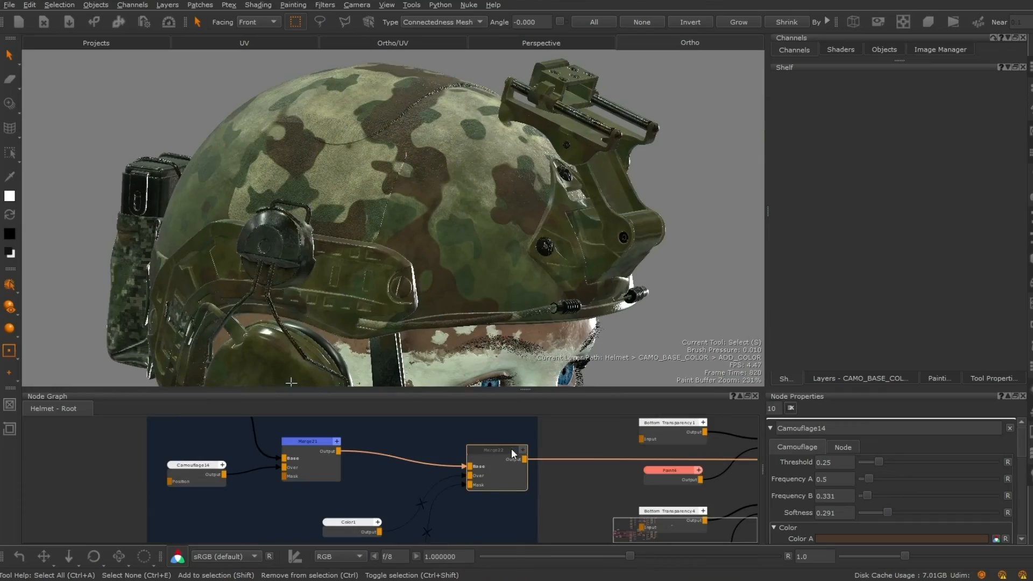
# Step: Adjust the Camouflage node's frequency on the helmet and other procedural pattern parameters
pyautogui.moveTo(503, 498); pyautogui.dragTo(500, 418, button='middle')
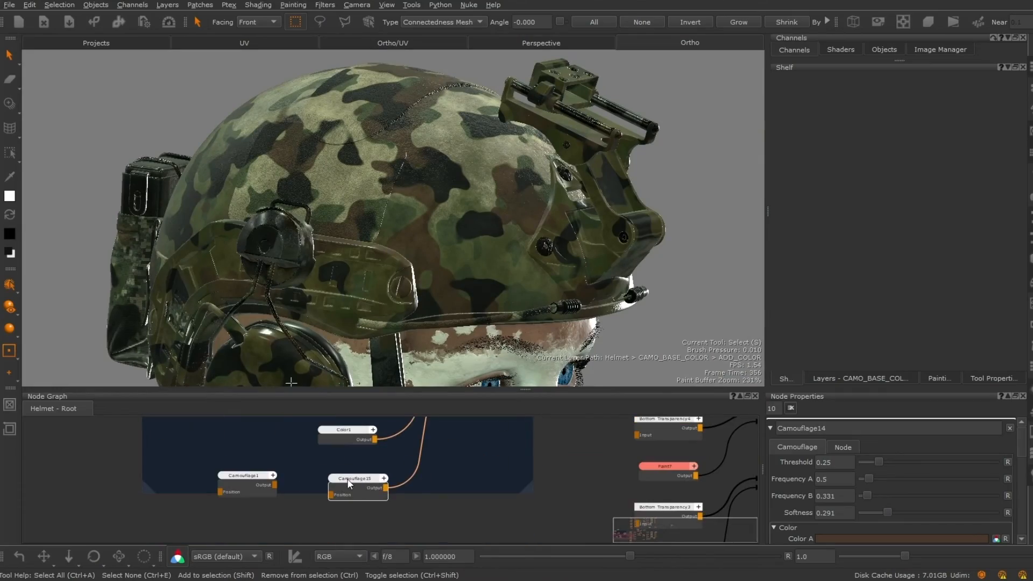
pyautogui.moveTo(870, 496); pyautogui.dragTo(874, 442)
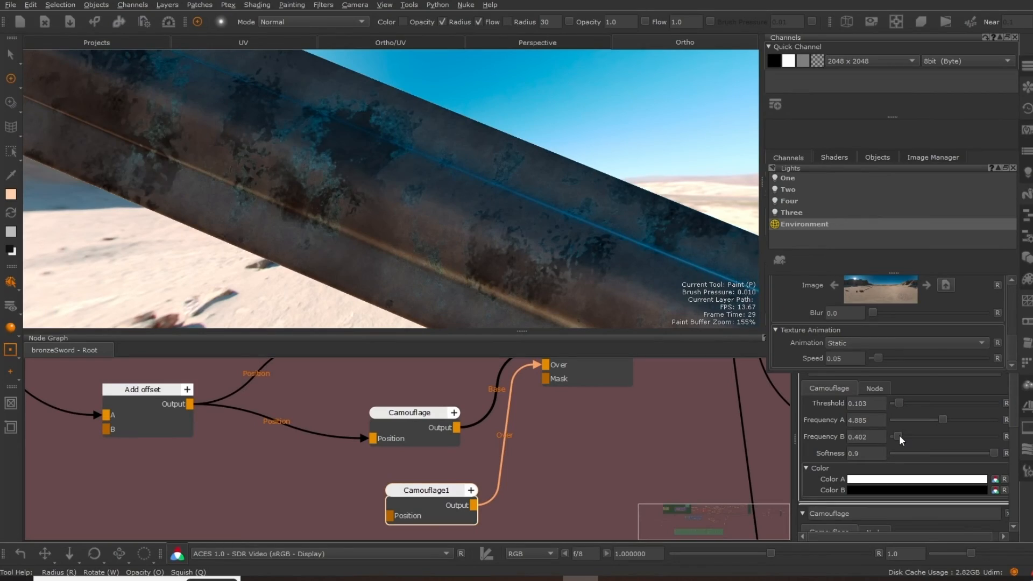
pyautogui.moveTo(976, 454); pyautogui.dragTo(899, 434)
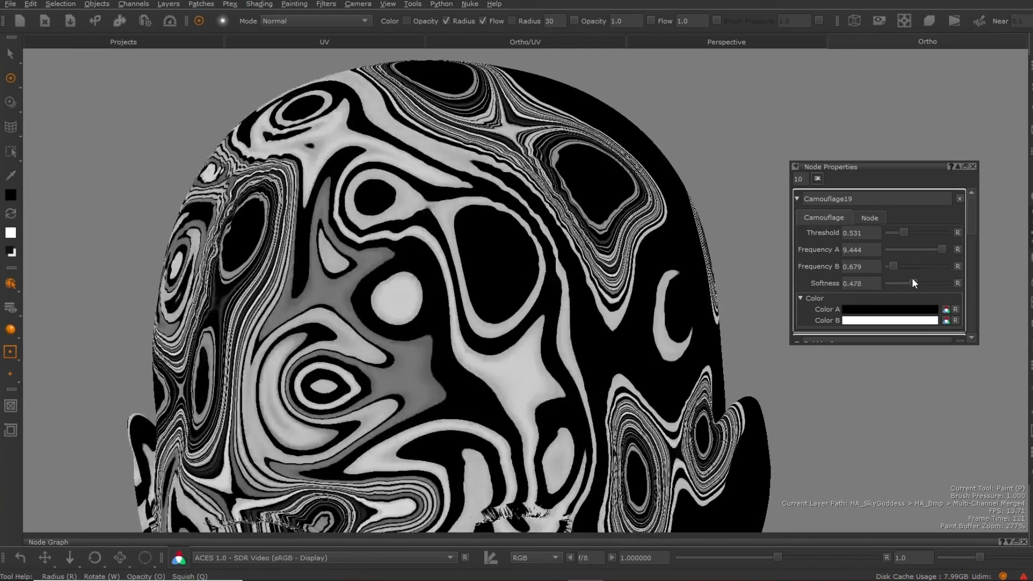
pyautogui.moveTo(912, 278); pyautogui.dragTo(931, 283)
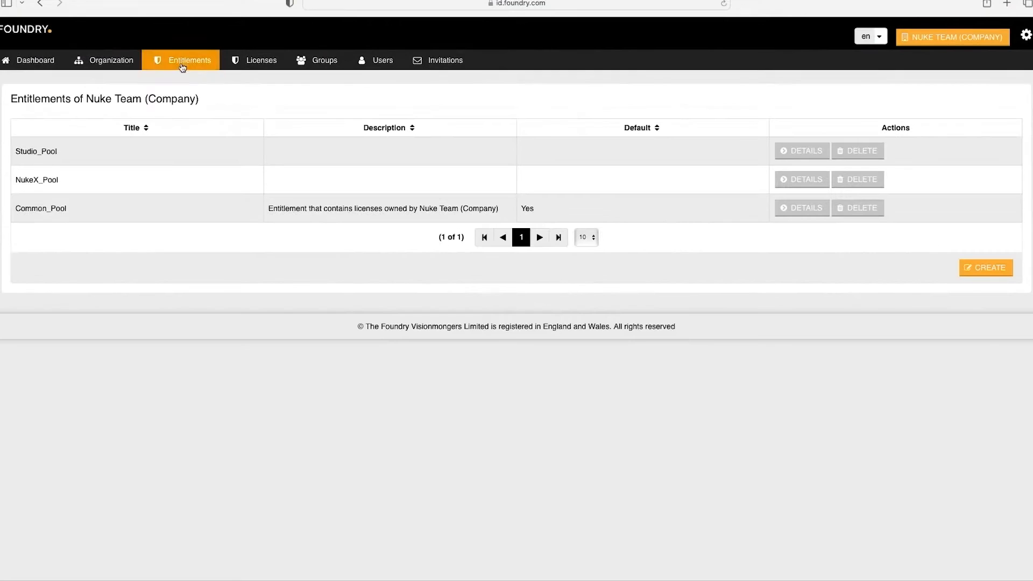
# Step: Switch to the Foundry organization portal and create a new entitlement titled Hiero_Pool
pyautogui.click(968, 267)
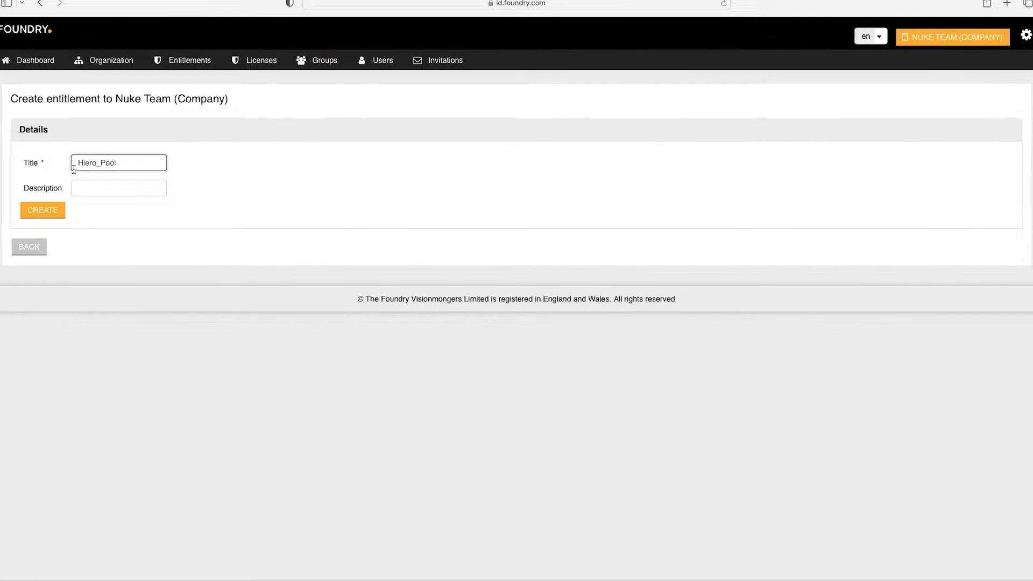
pyautogui.click(48, 210)
pyautogui.click(202, 68)
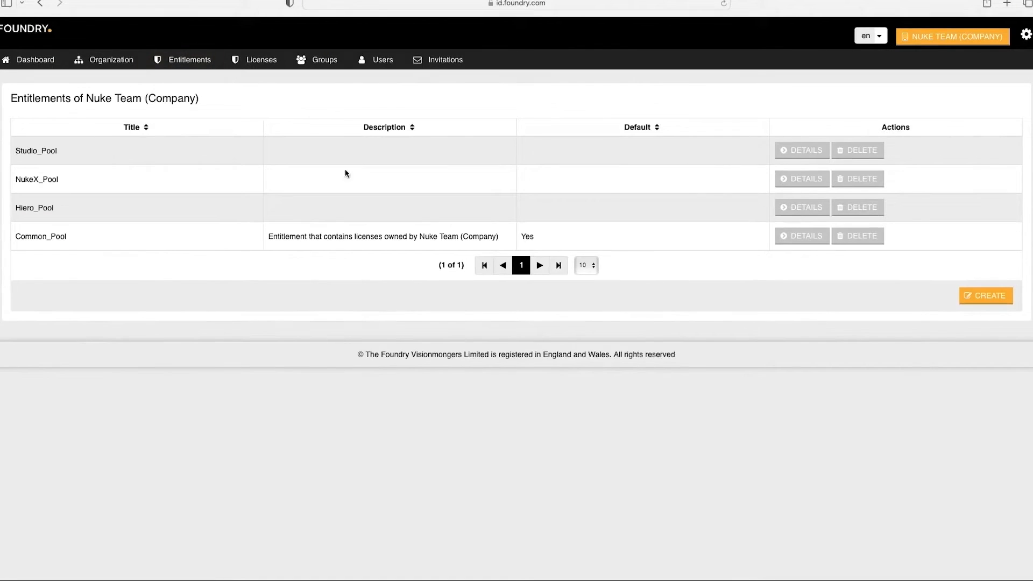
# Step: Move the Hiero license from Common_Pool to Studio_Pool
pyautogui.click(817, 238)
pyautogui.click(899, 304)
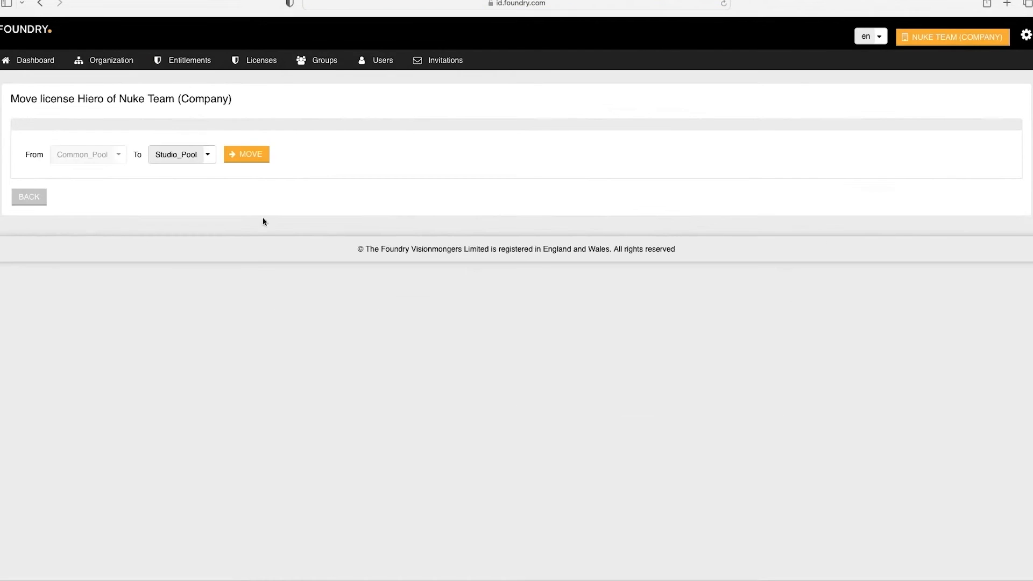
pyautogui.click(237, 156)
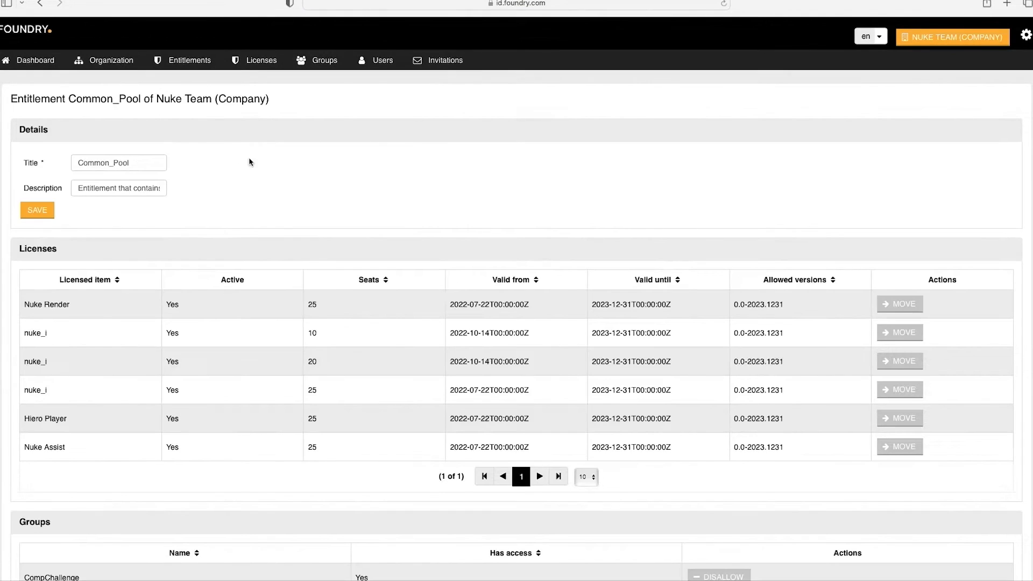
# Step: Start inviting members to the Nuke Team Employees organization group
pyautogui.click(427, 62)
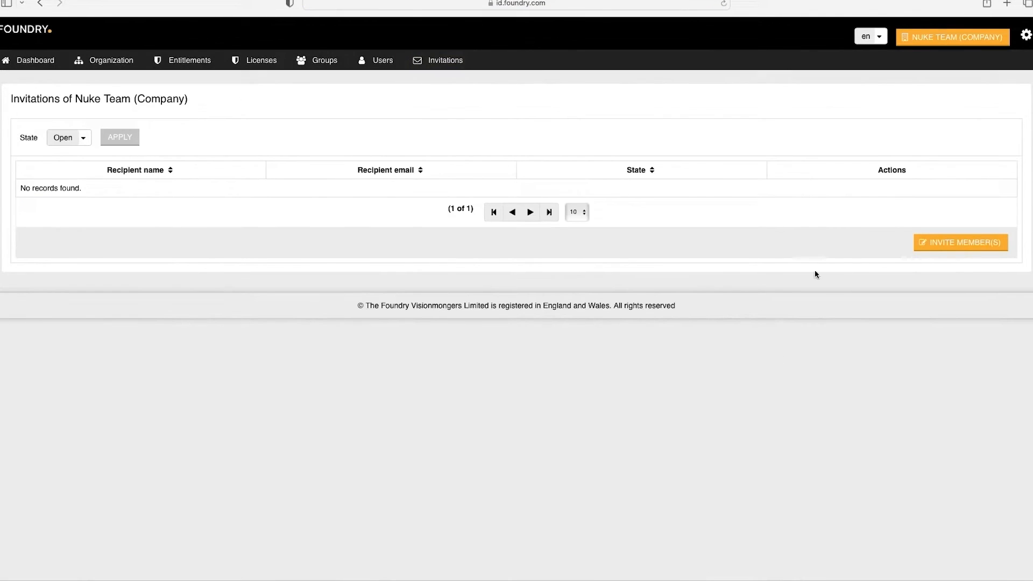
pyautogui.click(928, 243)
pyautogui.click(151, 134)
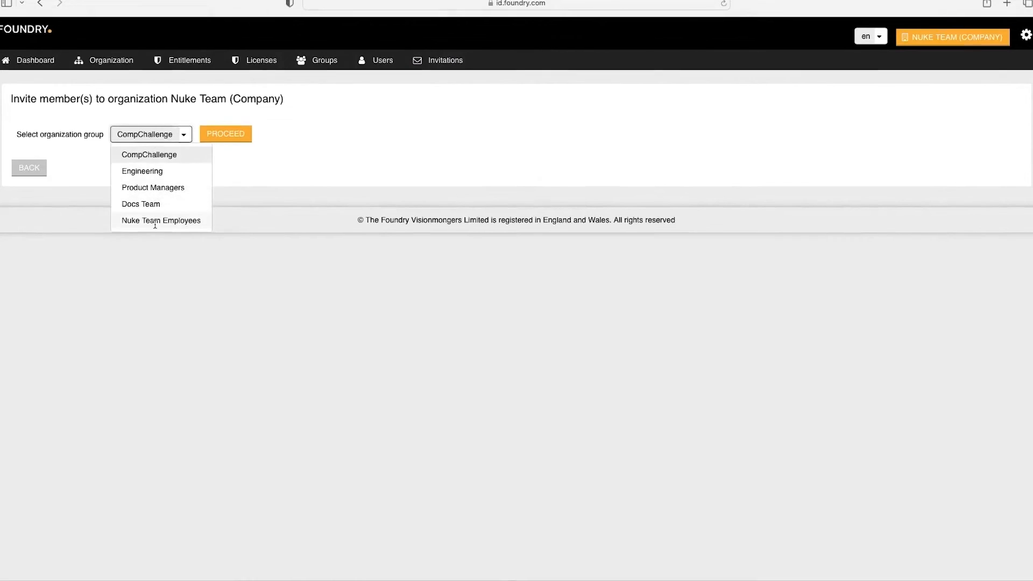
pyautogui.click(251, 140)
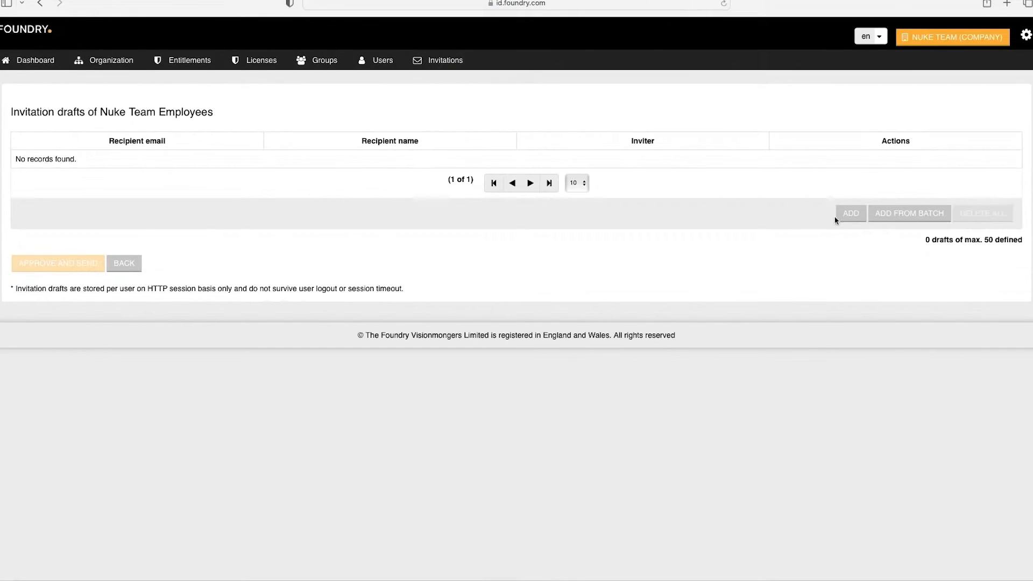
# Step: Add an invitation draft with the recipient's e-mail and name, save it, and approve and send
pyautogui.click(850, 214)
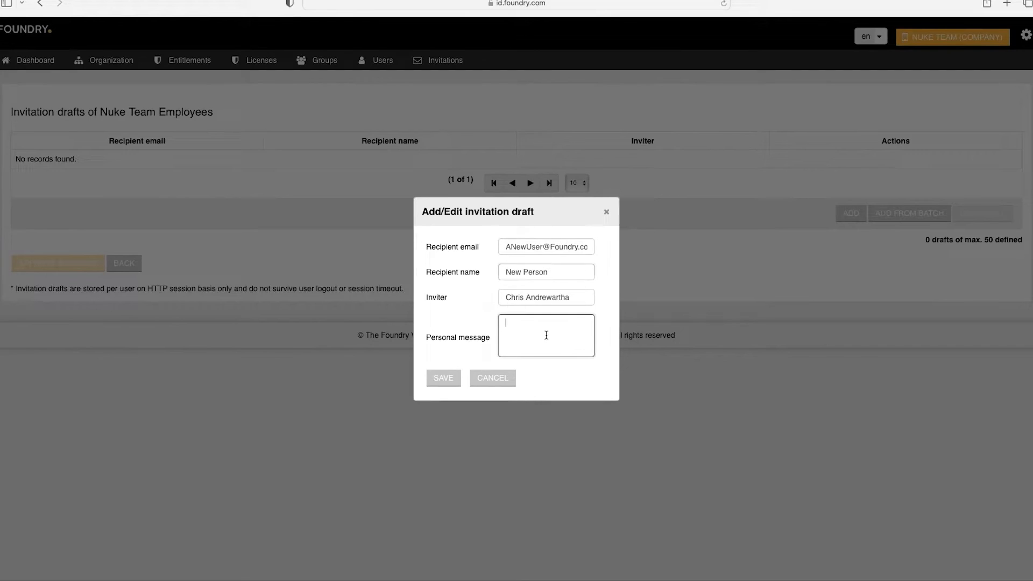
pyautogui.click(450, 385)
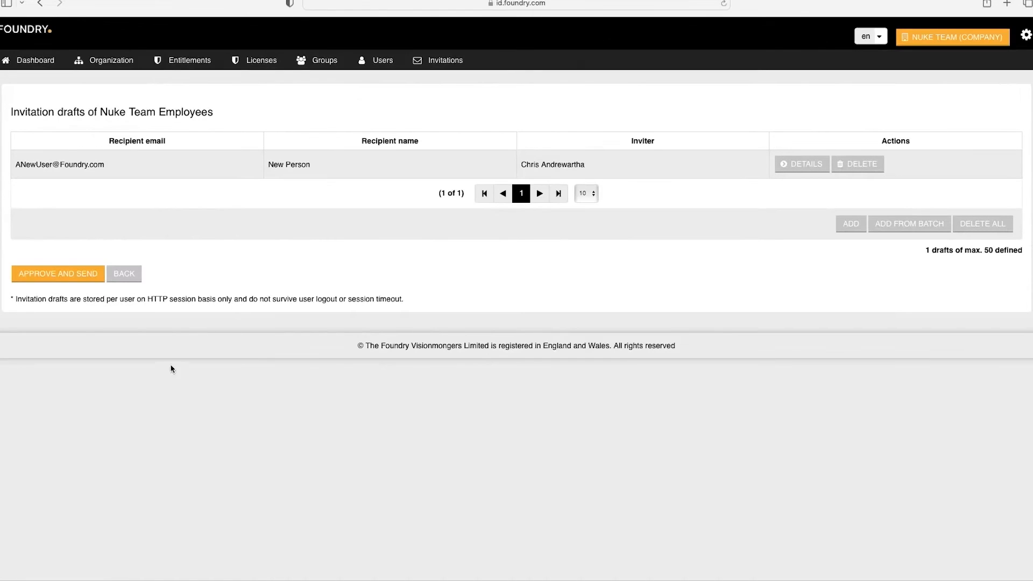
pyautogui.click(58, 274)
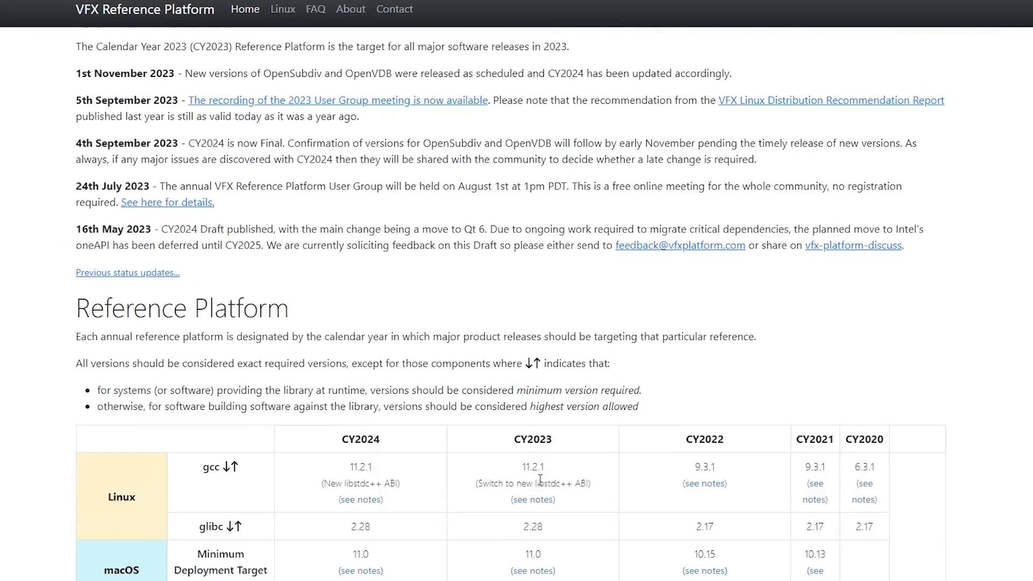
# Step: Scroll through the VFX Reference Platform version table
pyautogui.scroll(-6, 539, 479)
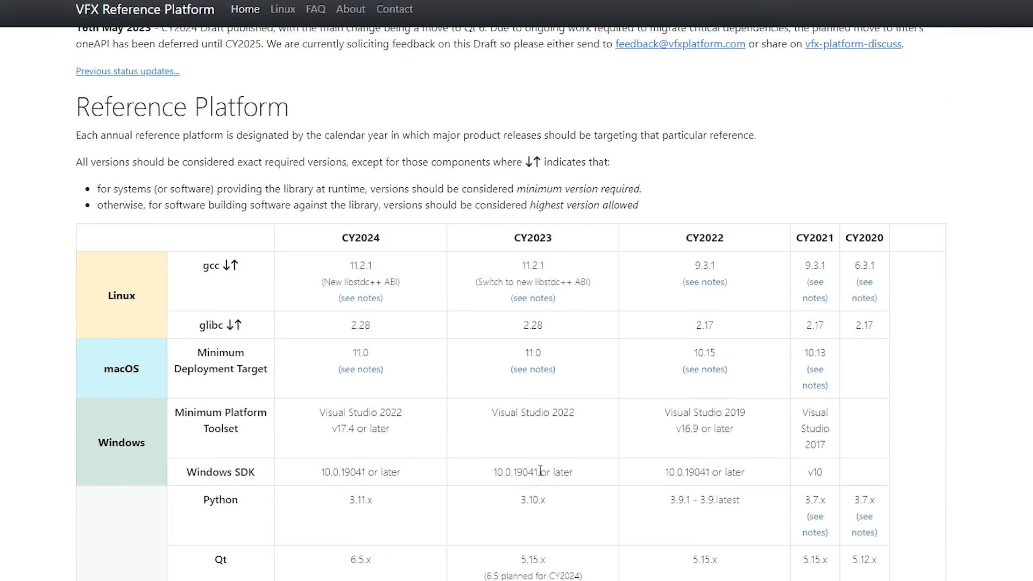
pyautogui.scroll(-7, 539, 468)
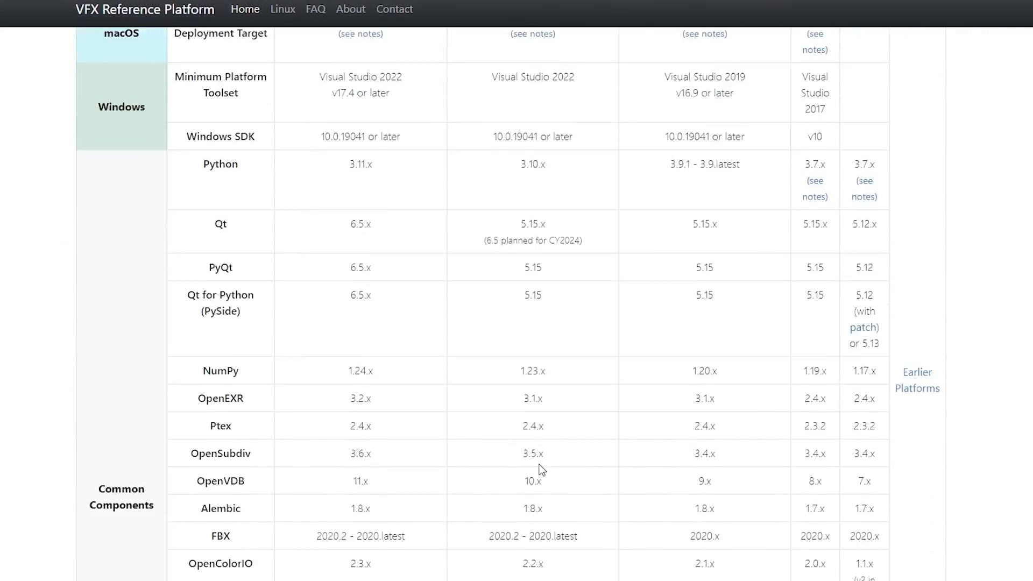
pyautogui.scroll(-7, 540, 470)
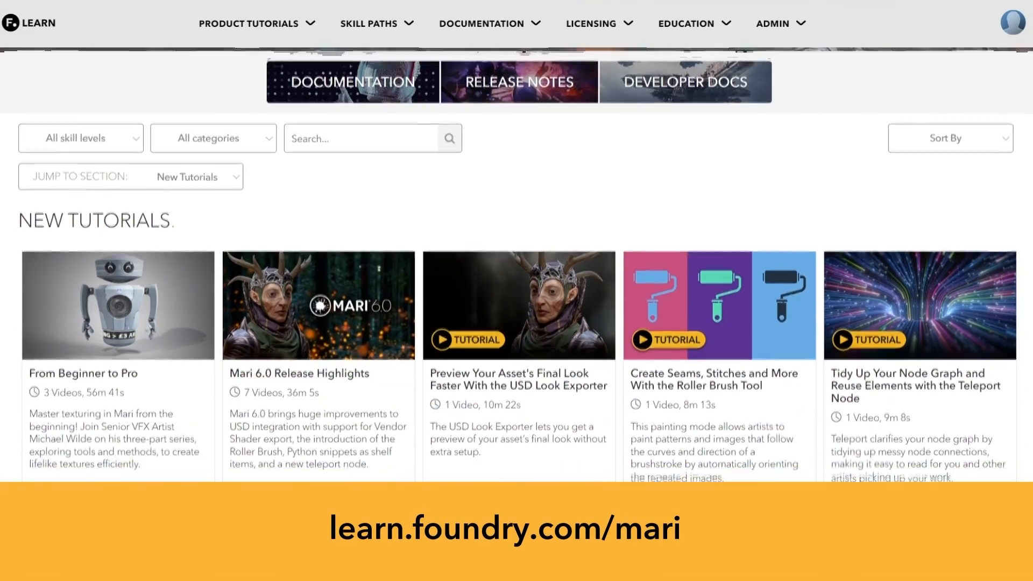
# Step: Scroll through the group members and the new Mari tutorials on learn.foundry.com
pyautogui.scroll(-3, 517, 263)
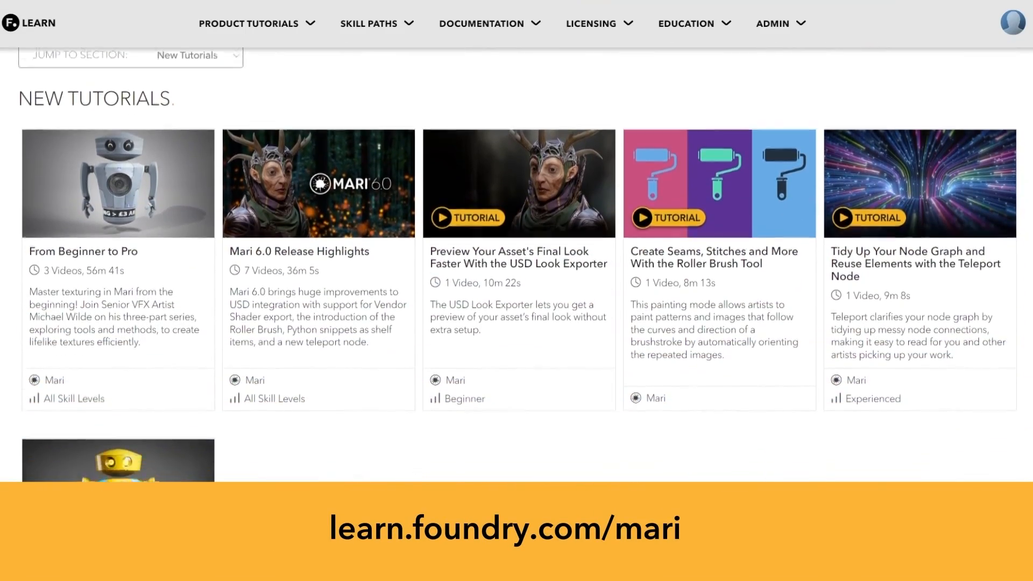
pyautogui.scroll(-3, 516, 264)
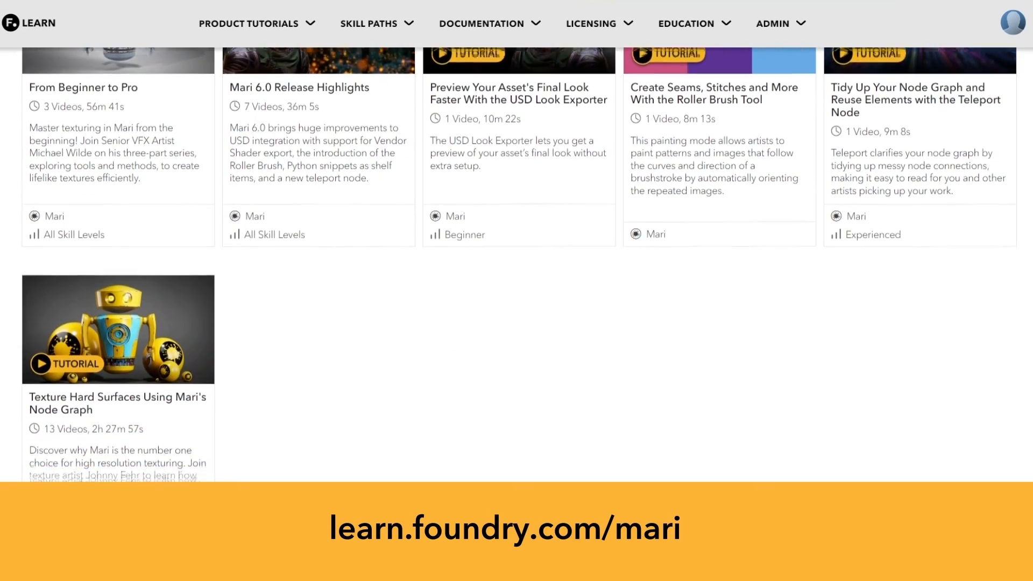
pyautogui.scroll(-3, 517, 263)
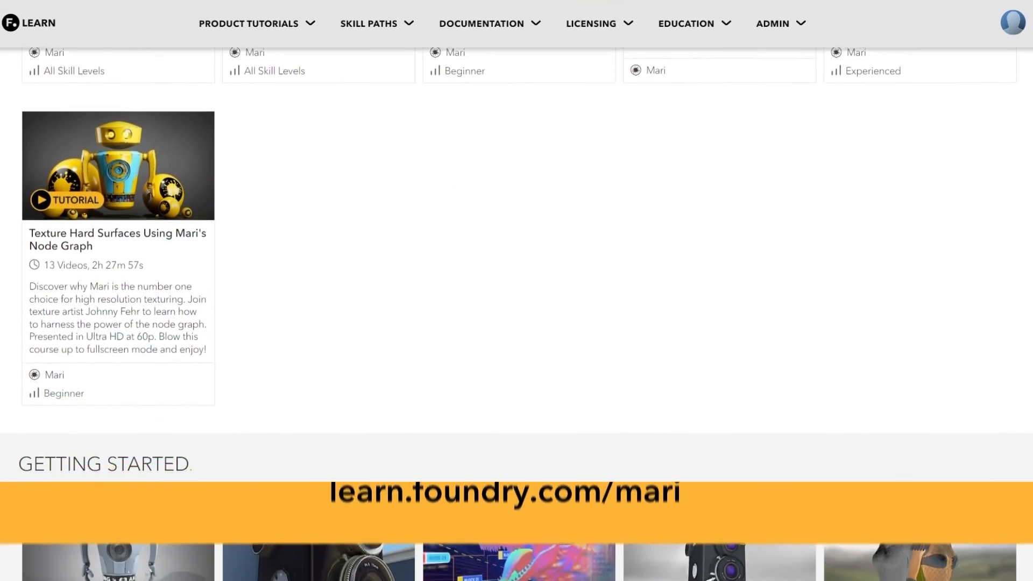